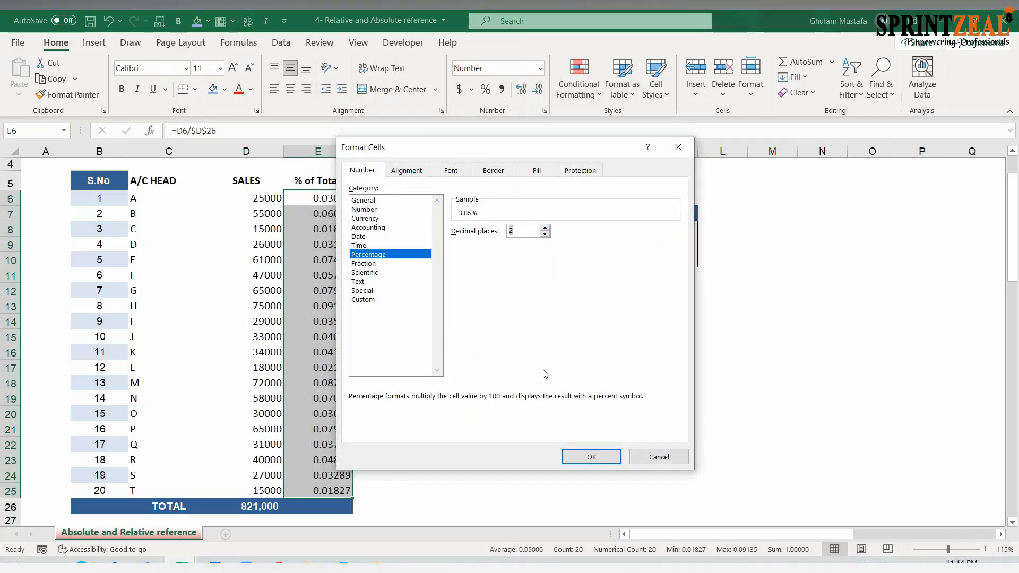
# Apply the Percentage format with 2 decimal places to the % of Total values in E6:E25
pyautogui.click(591, 457)
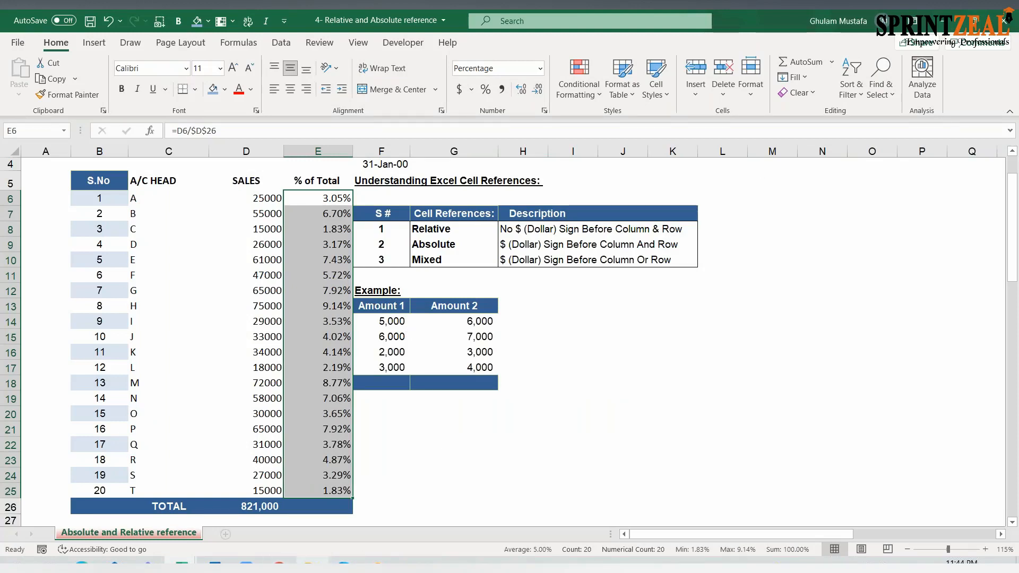
# Open the 8-Essential formatting_1 workbook from the Excel Training folder and go to its Proper sheet
pyautogui.click(312, 562)
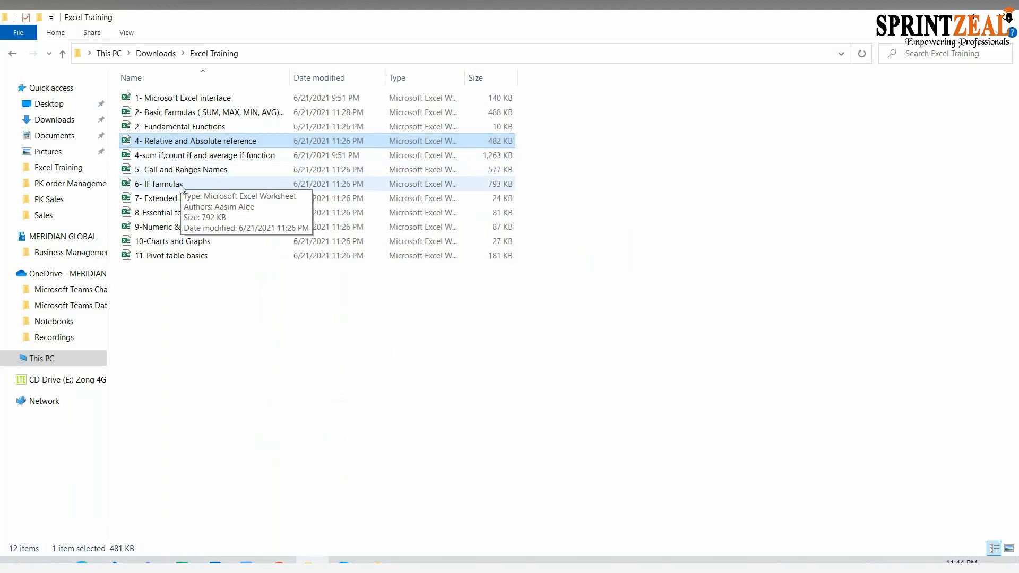
pyautogui.click(177, 199)
pyautogui.click(170, 218)
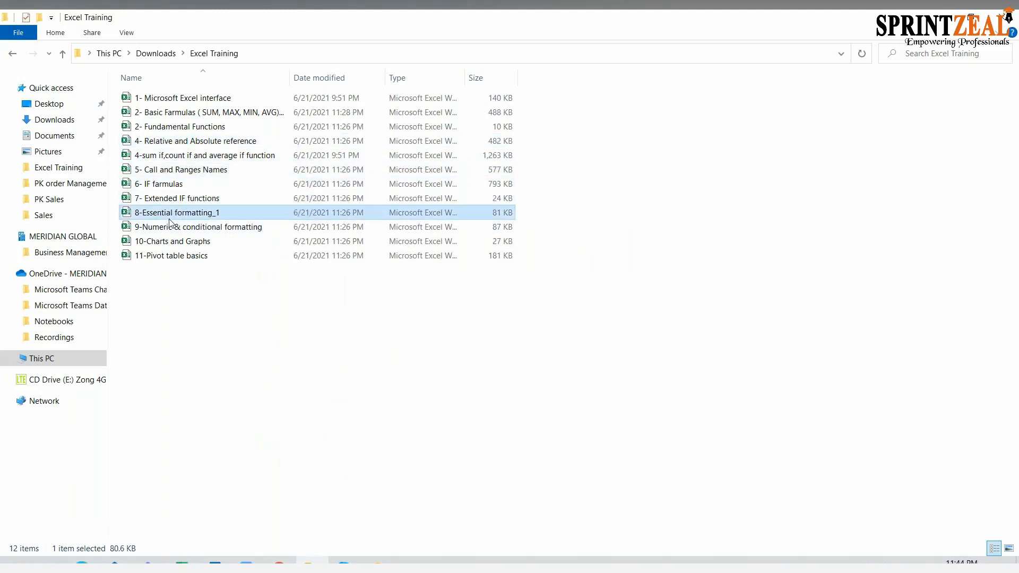
pyautogui.hotkey('alt', 'Tab')
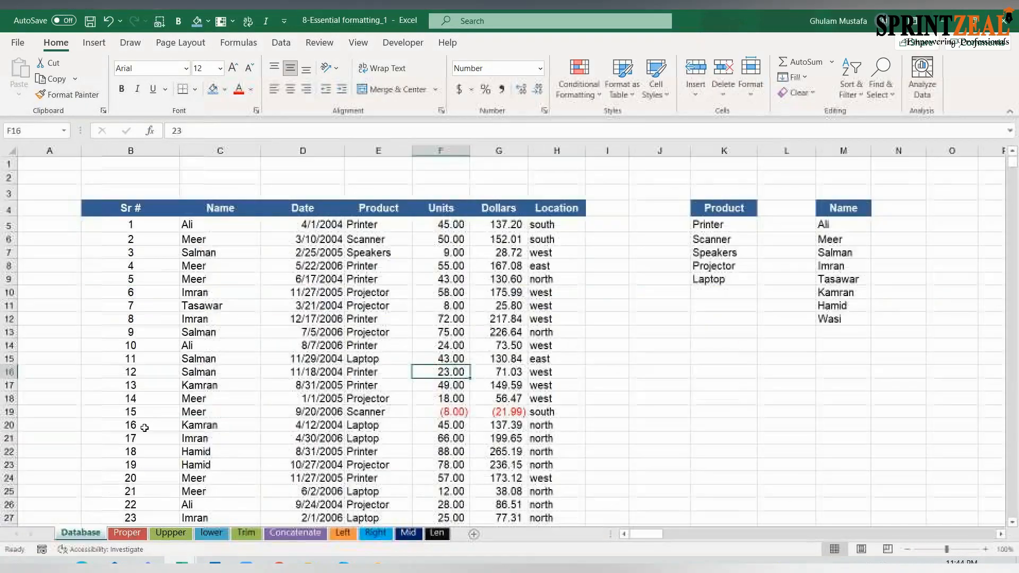
pyautogui.click(215, 295)
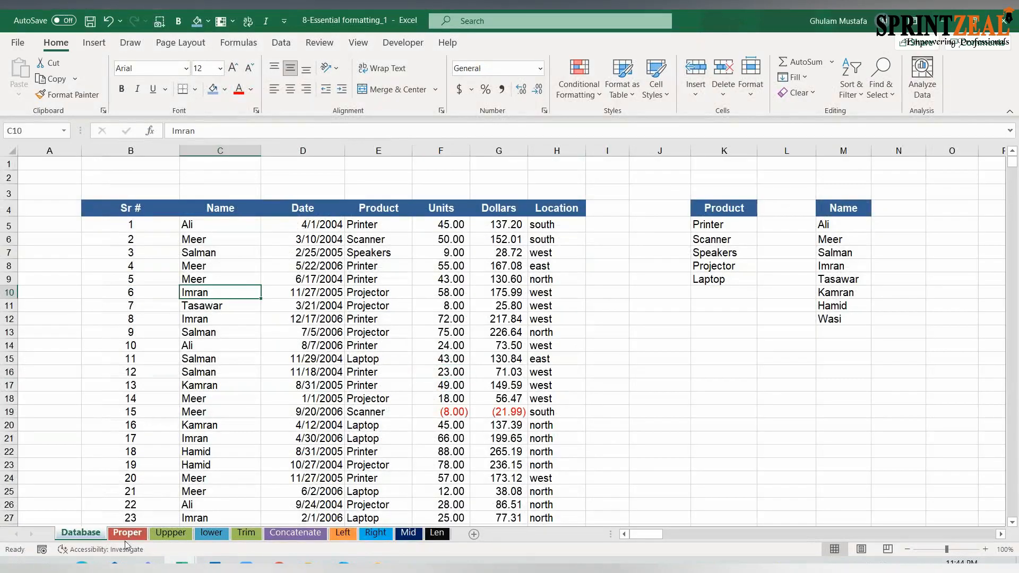
pyautogui.click(126, 533)
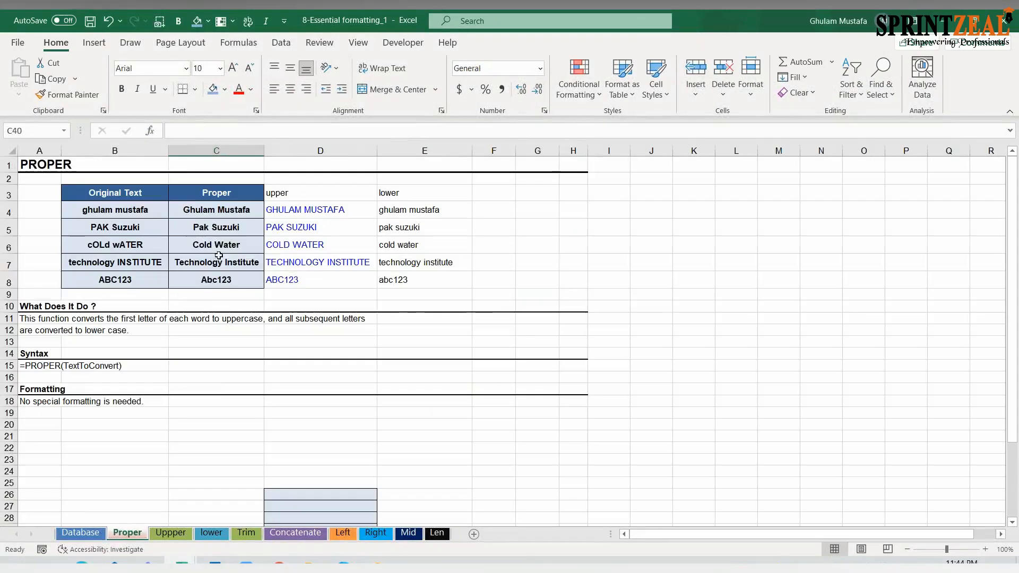
# Examine the original text in B4:B8 against its proper, upper and lower case versions in the neighbouring columns
pyautogui.click(126, 210)
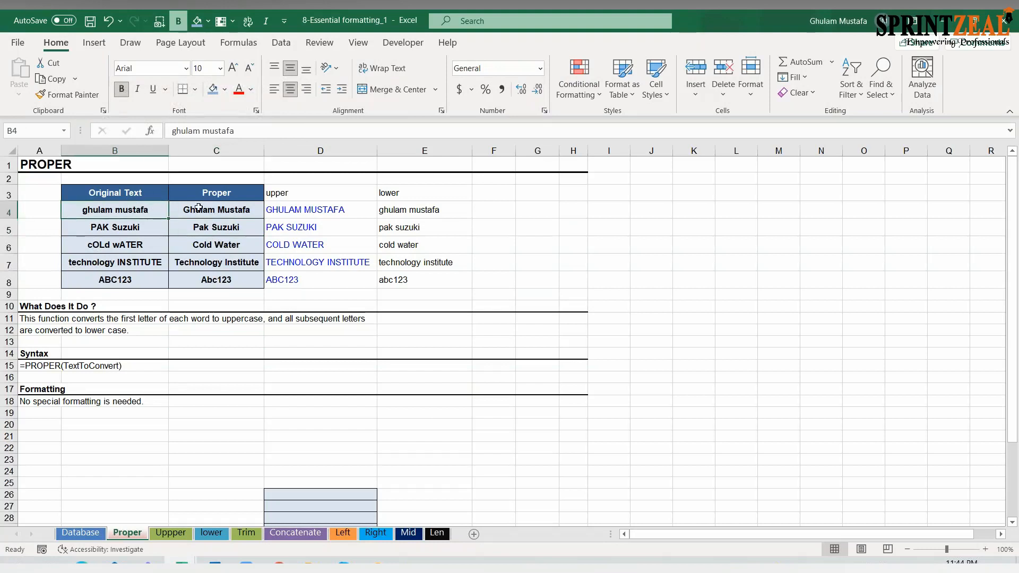
pyautogui.click(247, 197)
pyautogui.click(216, 210)
pyautogui.click(118, 217)
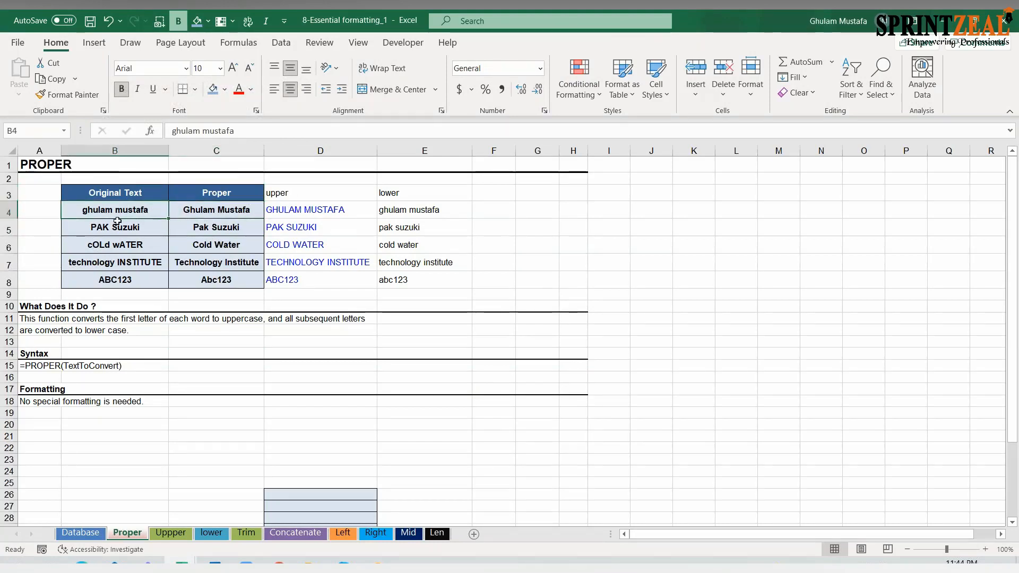
pyautogui.click(105, 228)
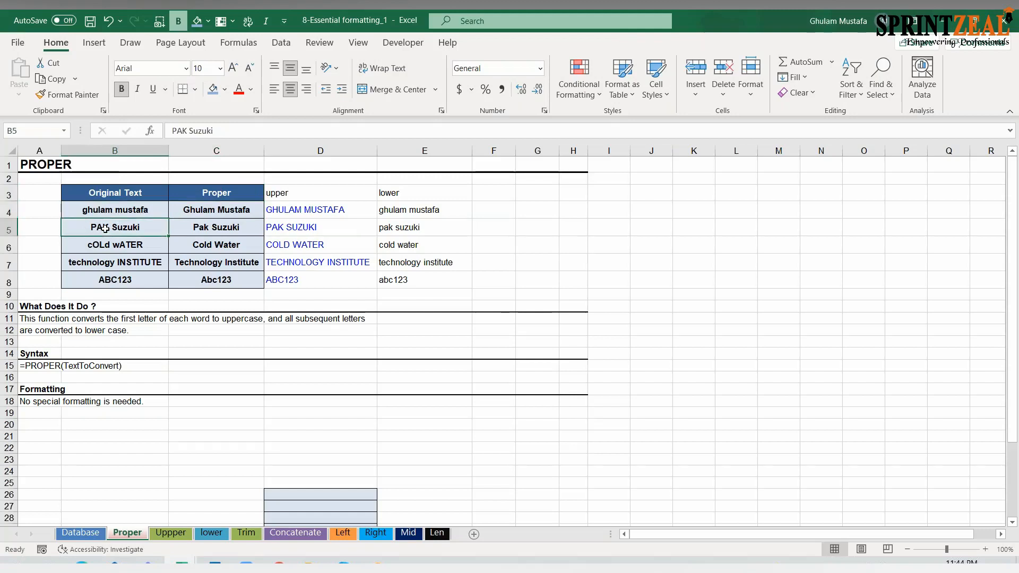
pyautogui.click(107, 267)
pyautogui.moveTo(137, 208); pyautogui.dragTo(136, 279)
pyautogui.click(210, 211)
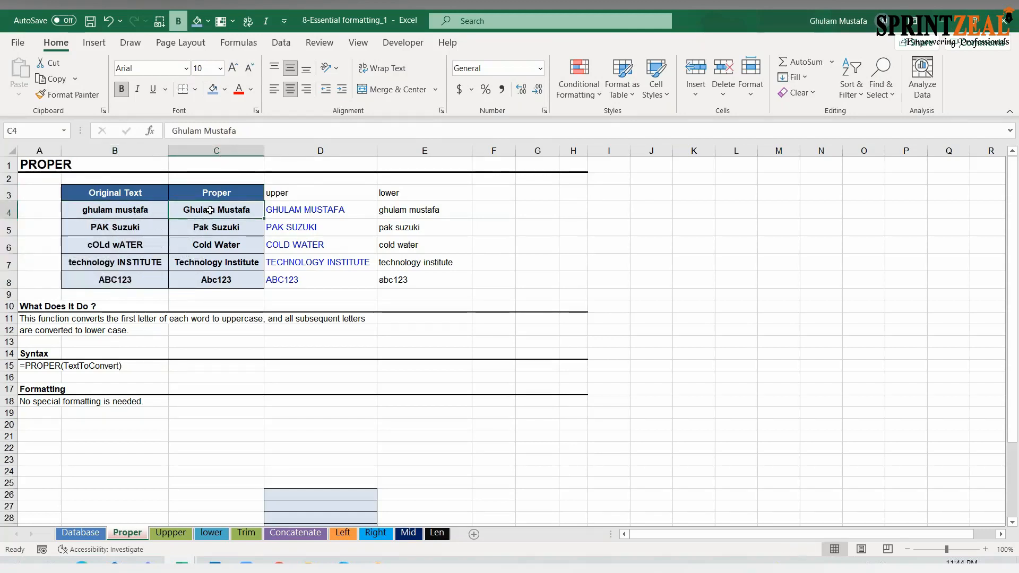
pyautogui.click(136, 214)
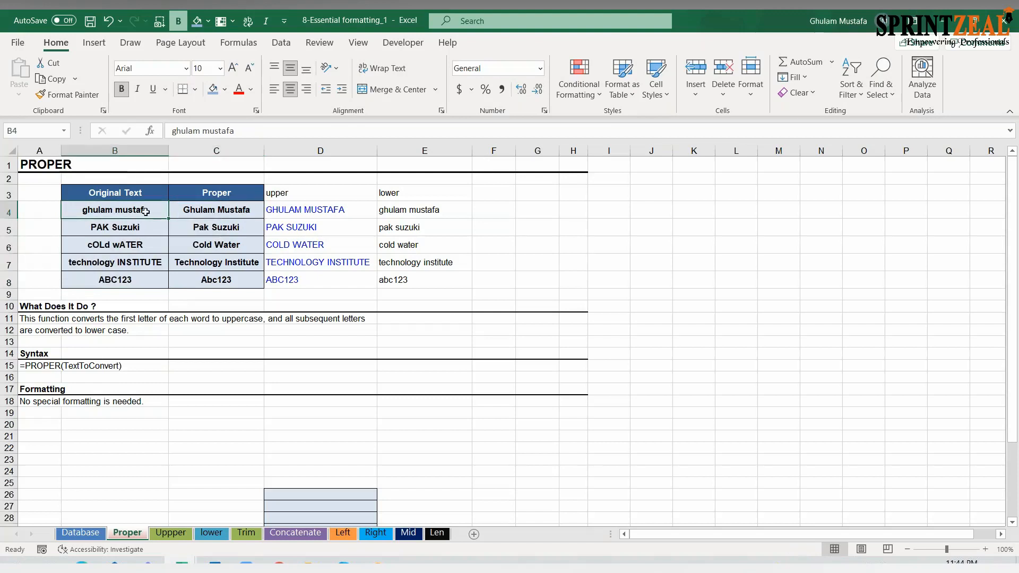
pyautogui.click(302, 196)
pyautogui.click(312, 212)
pyautogui.click(307, 320)
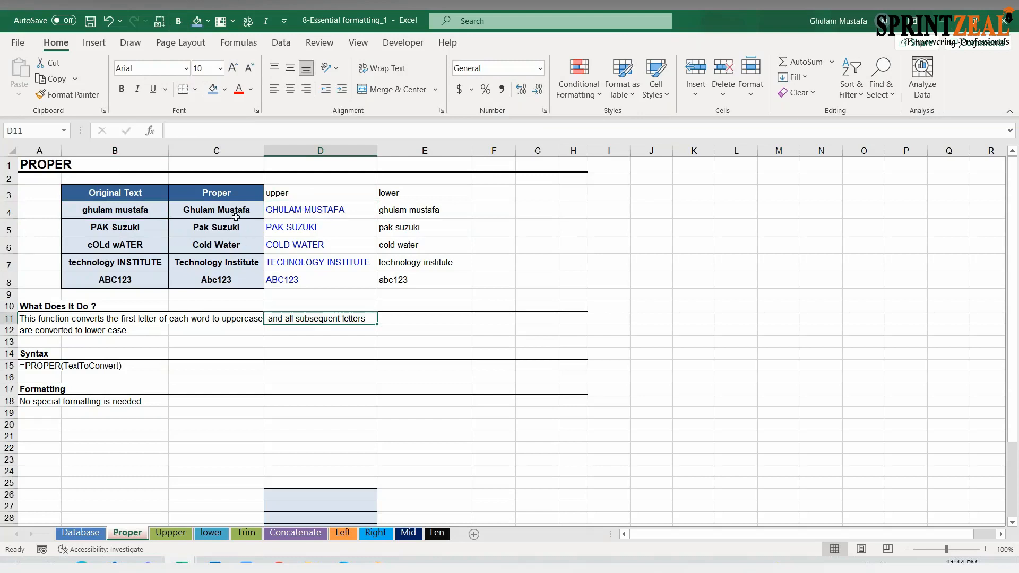
# Clear the converted text from the proper, upper and lower columns in C4:E8
pyautogui.moveTo(239, 205); pyautogui.dragTo(398, 280)
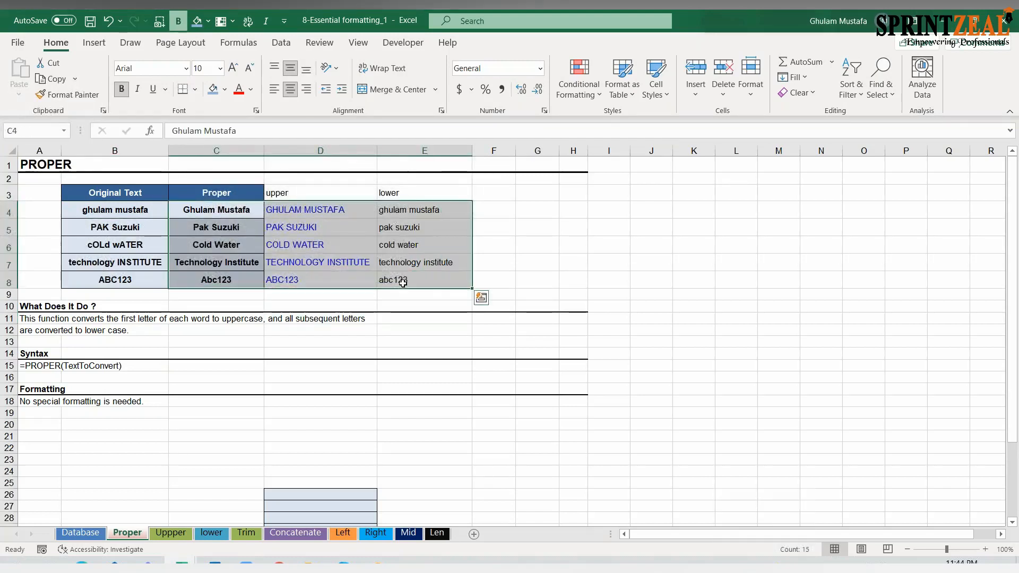
pyautogui.press('Delete')
# Enter the column headings Proper, UPPER and Lower in cells C3, D3 and E3
pyautogui.click(208, 194)
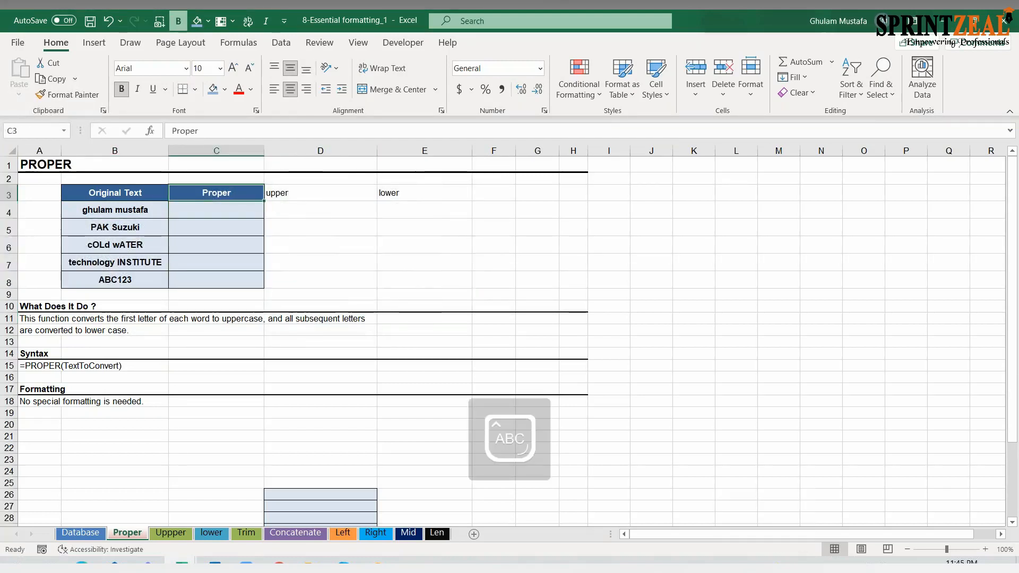
pyautogui.write('Proper')
pyautogui.press('Tab')
pyautogui.press('capslock')
pyautogui.write('U')
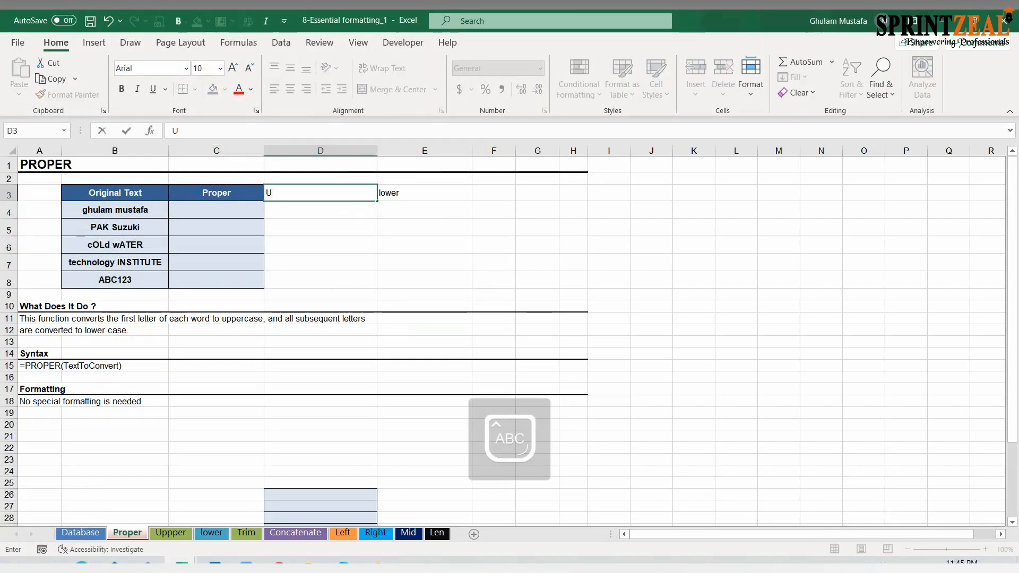
pyautogui.write('PPER')
pyautogui.press('Tab')
pyautogui.press('capslock')
pyautogui.write('L')
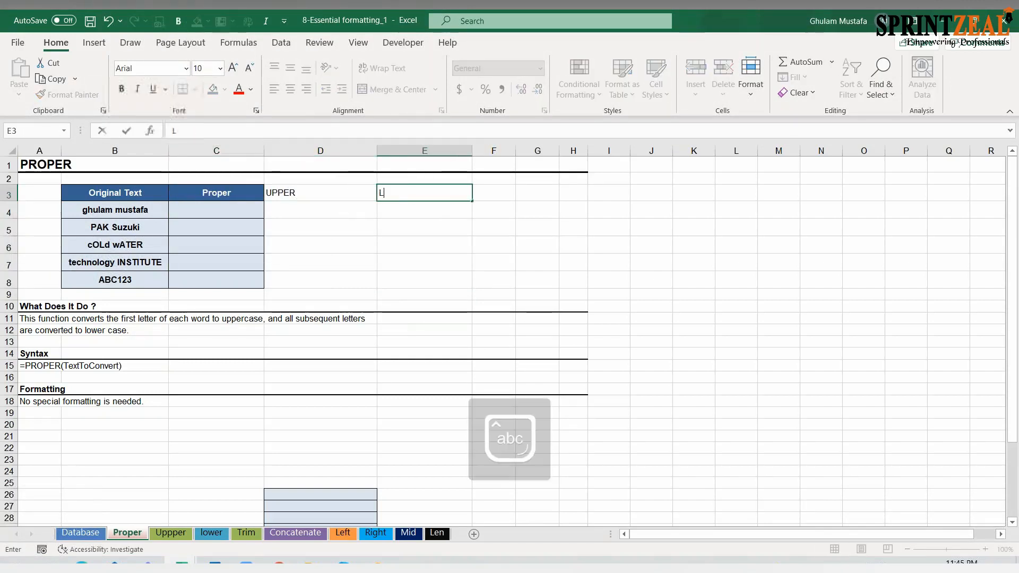
pyautogui.write('ower')
pyautogui.press('Return')
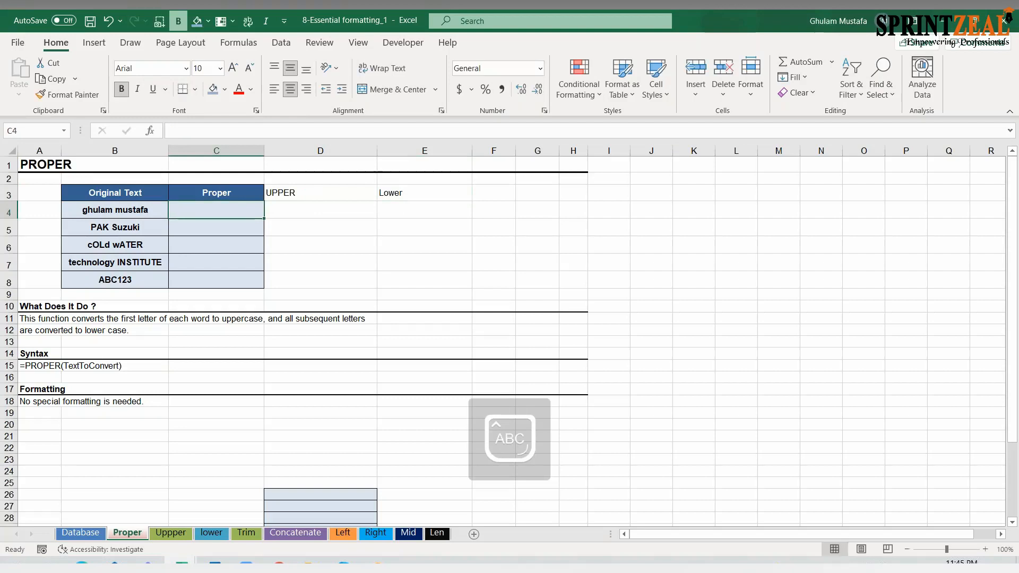
# Copy the formatting of the Proper heading in C3 to the UPPER and Lower headings in D3 and E3
pyautogui.click(253, 191)
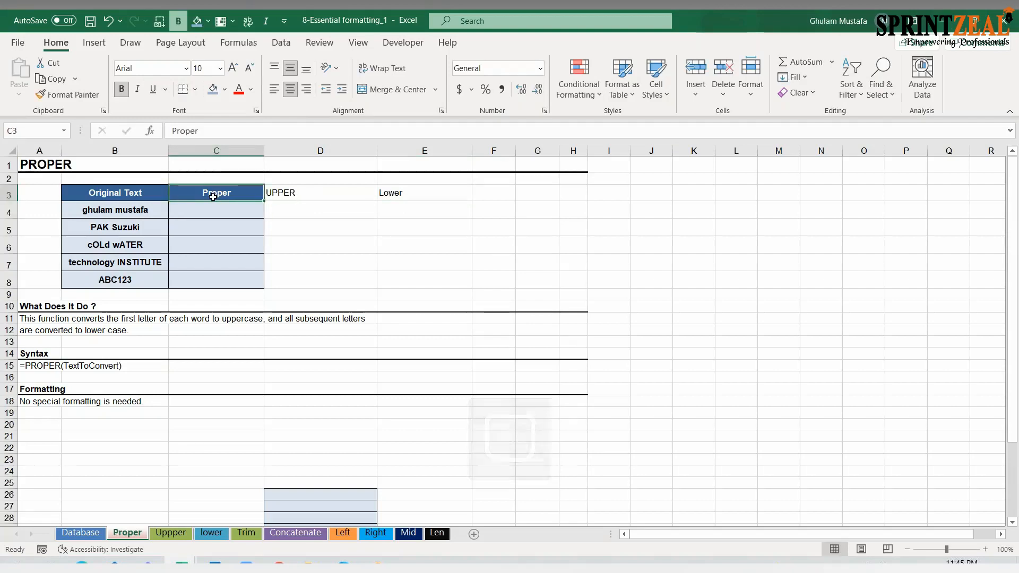
pyautogui.click(68, 94)
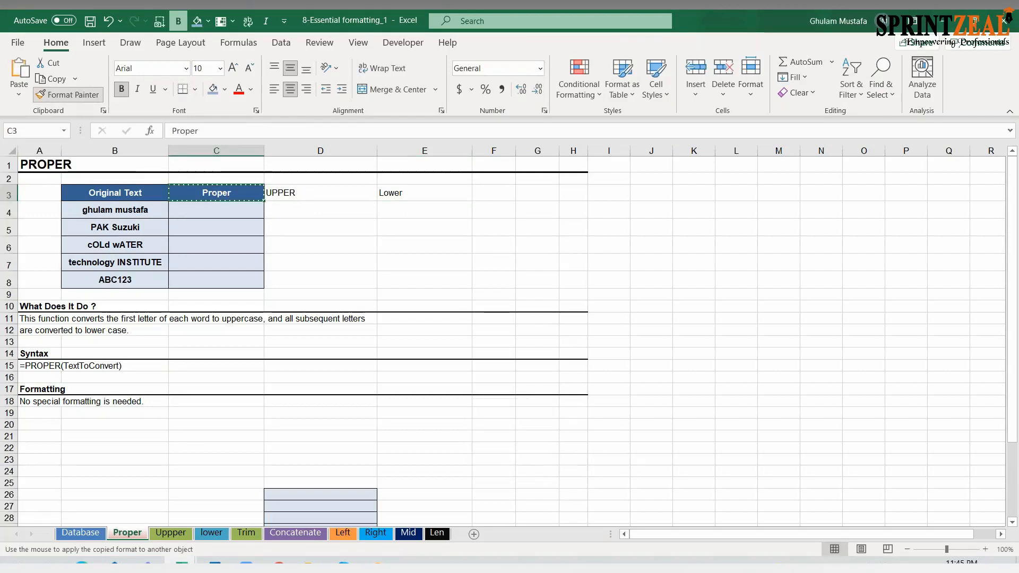
pyautogui.click(290, 196)
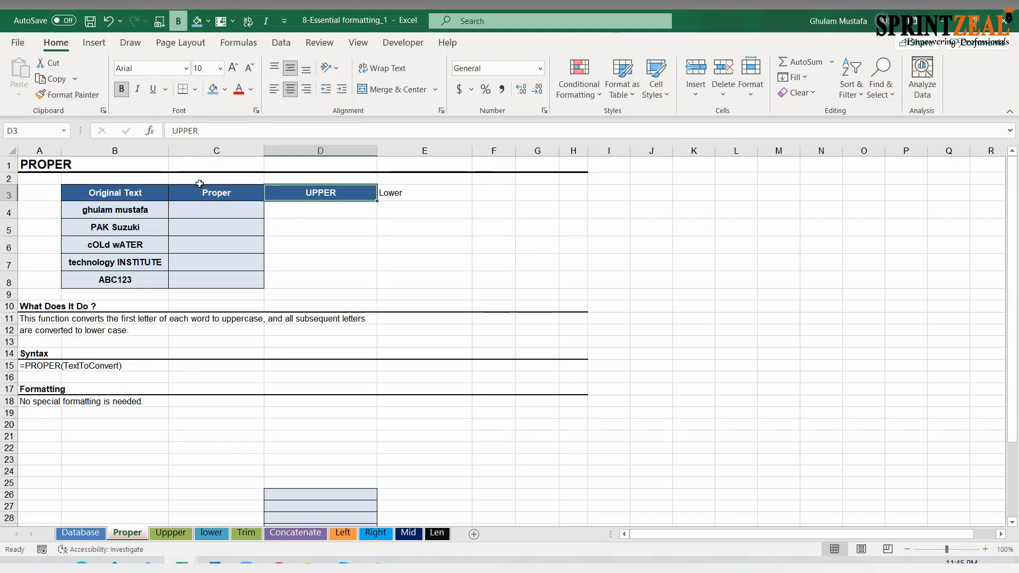
pyautogui.click(67, 95)
pyautogui.click(392, 195)
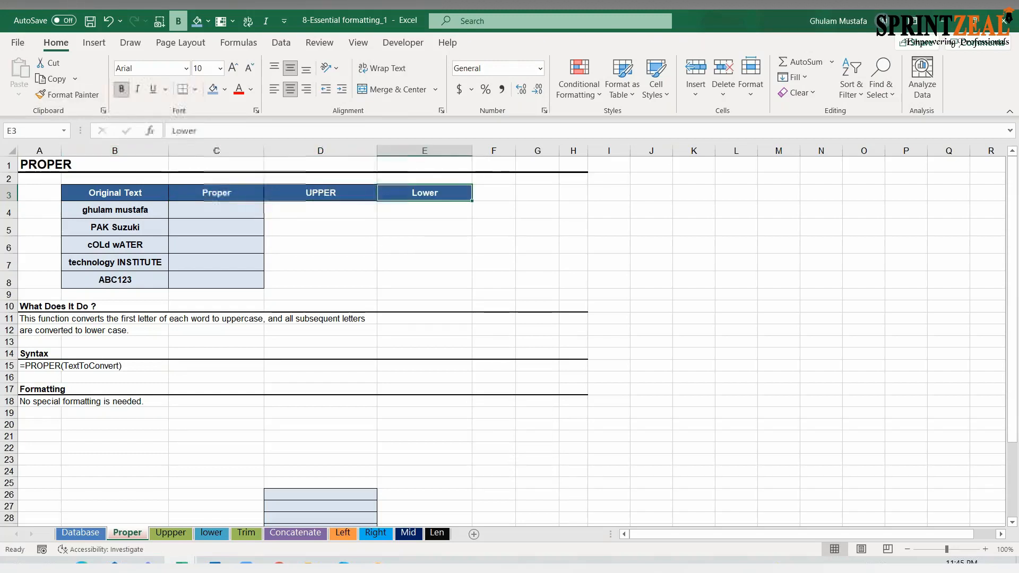
pyautogui.click(339, 229)
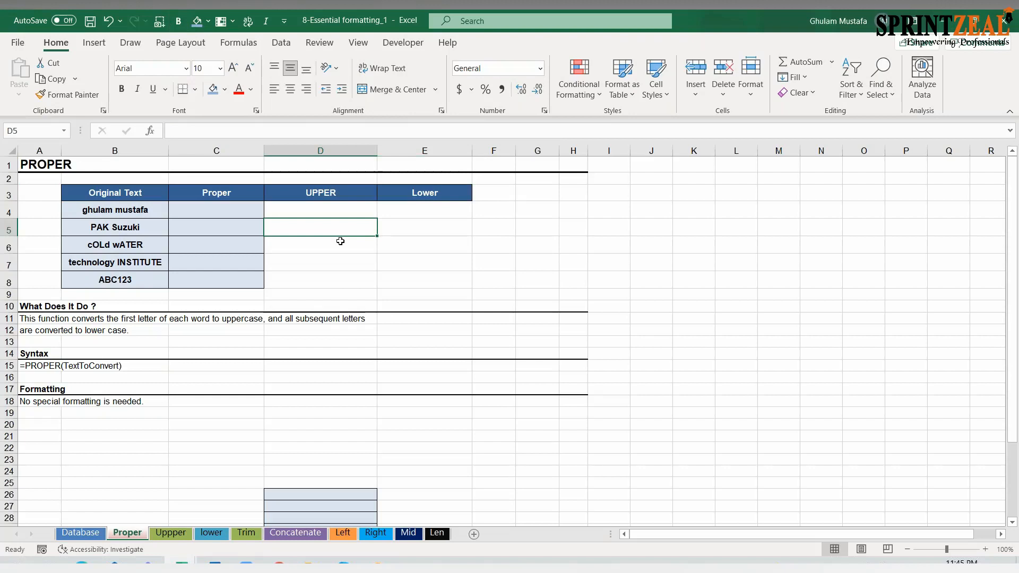
pyautogui.click(132, 215)
pyautogui.click(130, 255)
pyautogui.click(147, 280)
pyautogui.moveTo(142, 211); pyautogui.dragTo(154, 279)
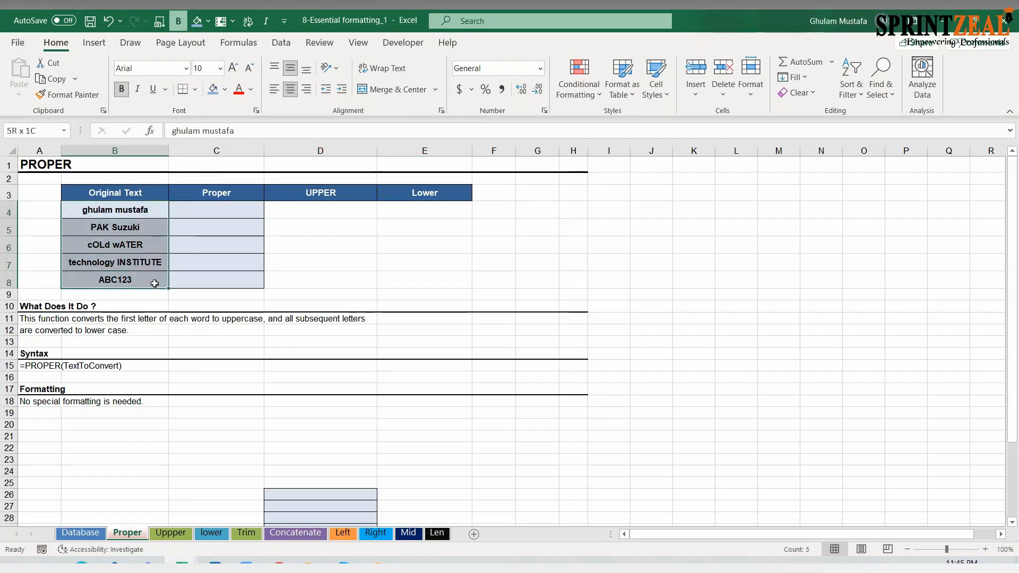
# Enter =PROPER(B4) in cell C4 and fill the formula down to C8
pyautogui.click(184, 214)
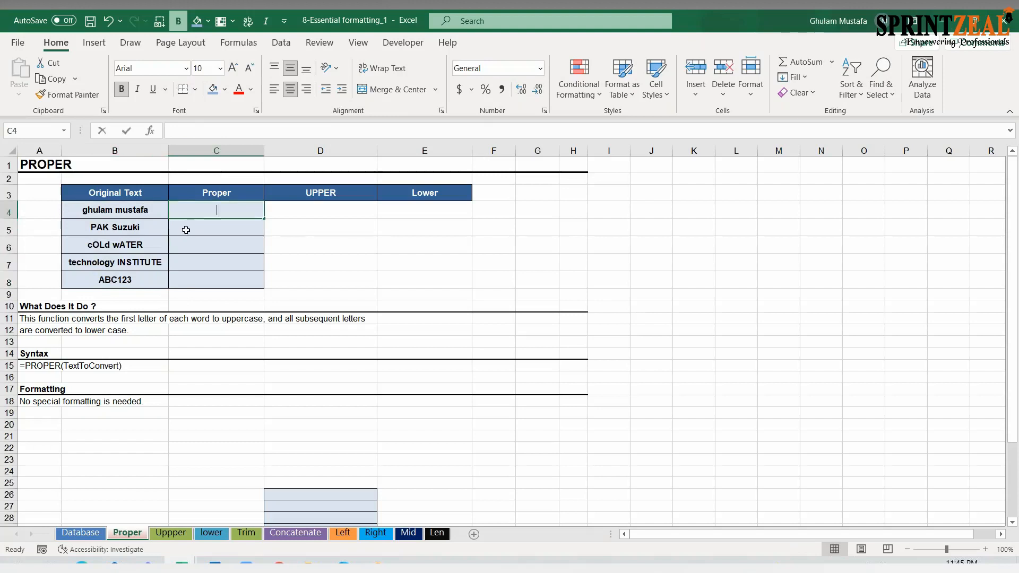
pyautogui.write('=')
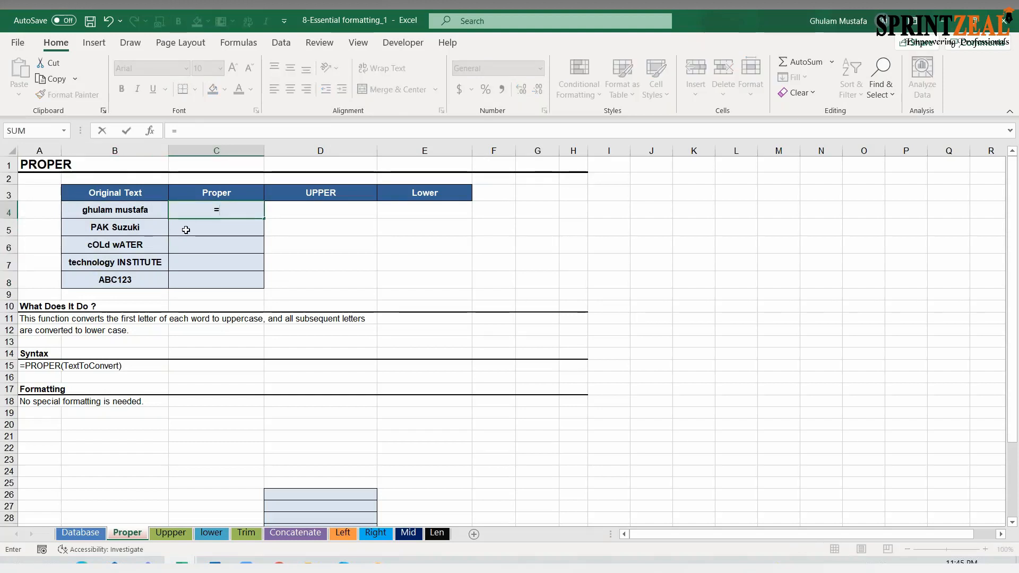
pyautogui.write('PROP')
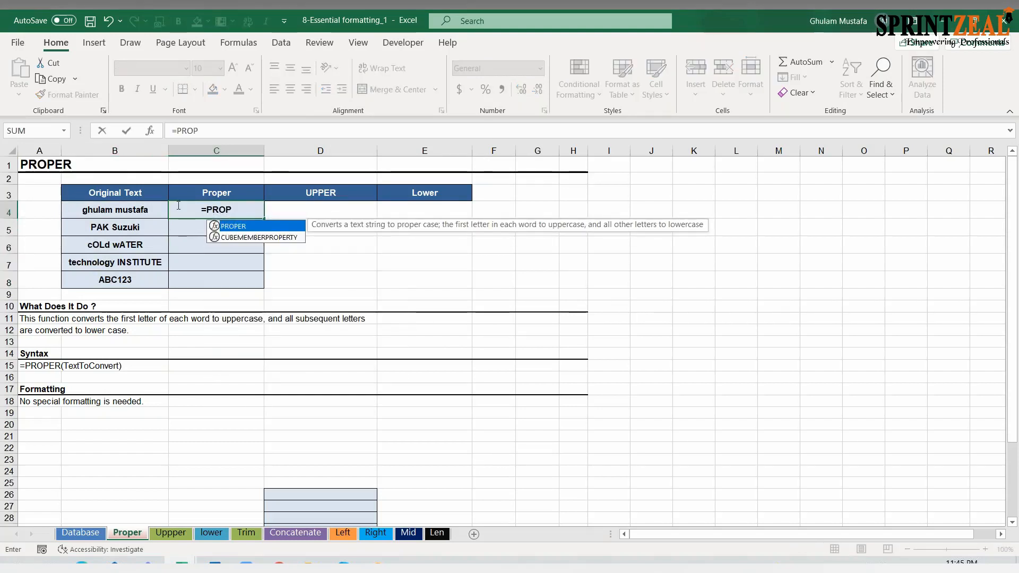
pyautogui.press('Tab')
pyautogui.click(150, 206)
pyautogui.press('Return')
pyautogui.click(251, 206)
pyautogui.moveTo(264, 218); pyautogui.dragTo(263, 287)
# Enter =UPPER(B4) in cell D4 and fill the formula down to D8
pyautogui.click(316, 218)
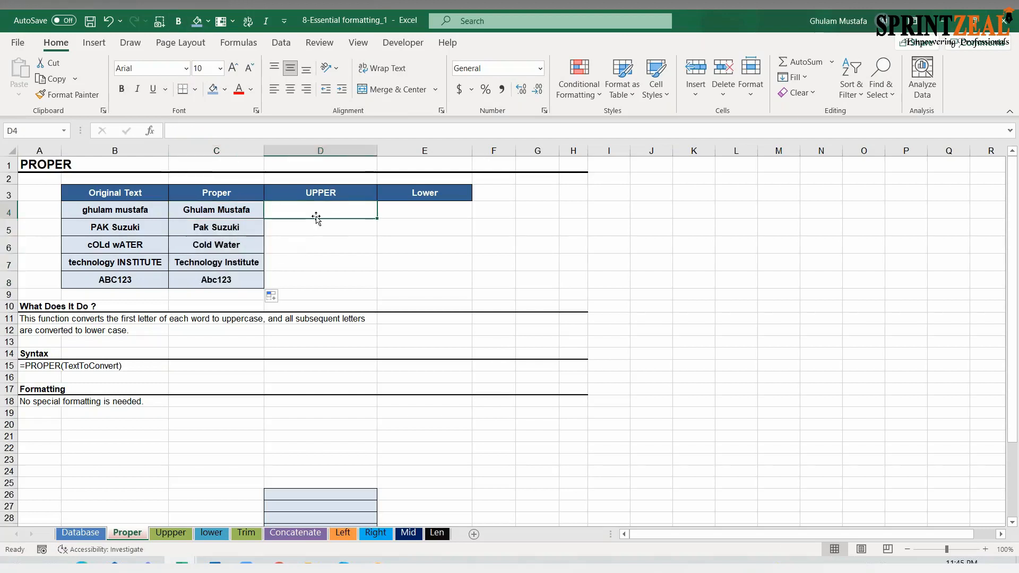
pyautogui.write('=U')
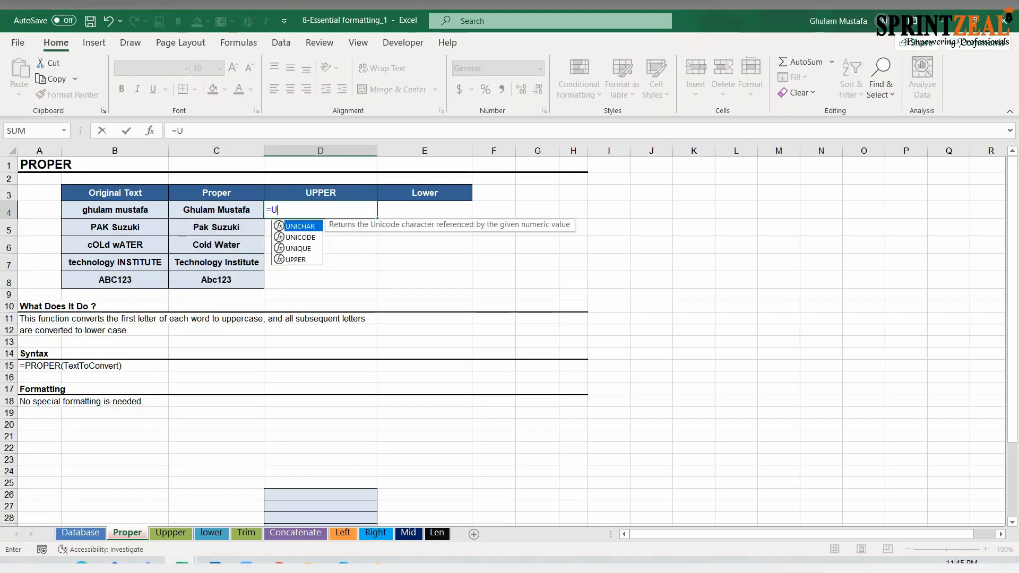
pyautogui.write('PPER(')
pyautogui.click(148, 204)
pyautogui.write(')')
pyautogui.press('Return')
pyautogui.click(360, 212)
pyautogui.moveTo(377, 221); pyautogui.dragTo(360, 292)
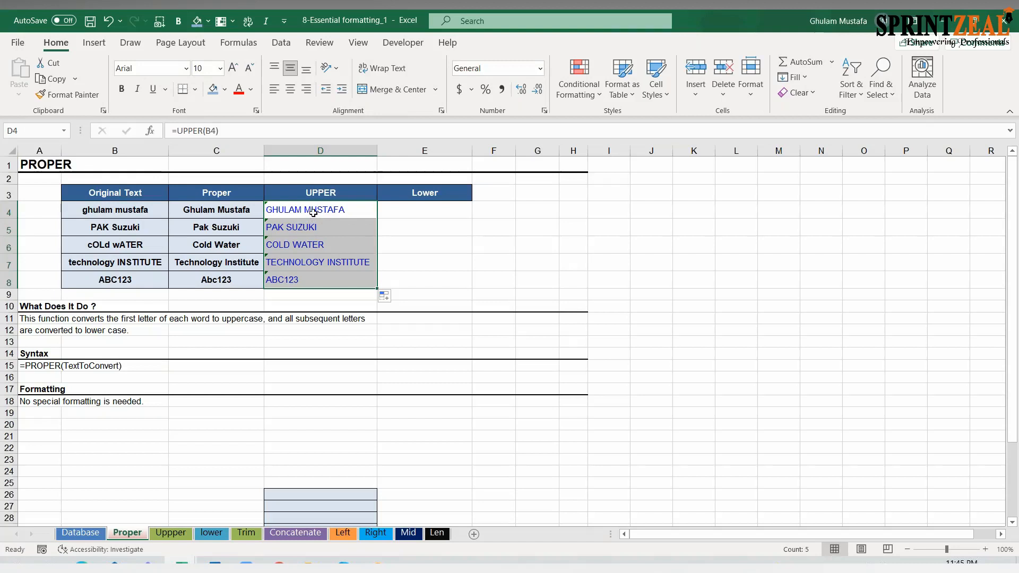
# Copy the formatting of cell C4 to D4:E8 and widen column D to give its text more room
pyautogui.click(248, 206)
pyautogui.click(68, 94)
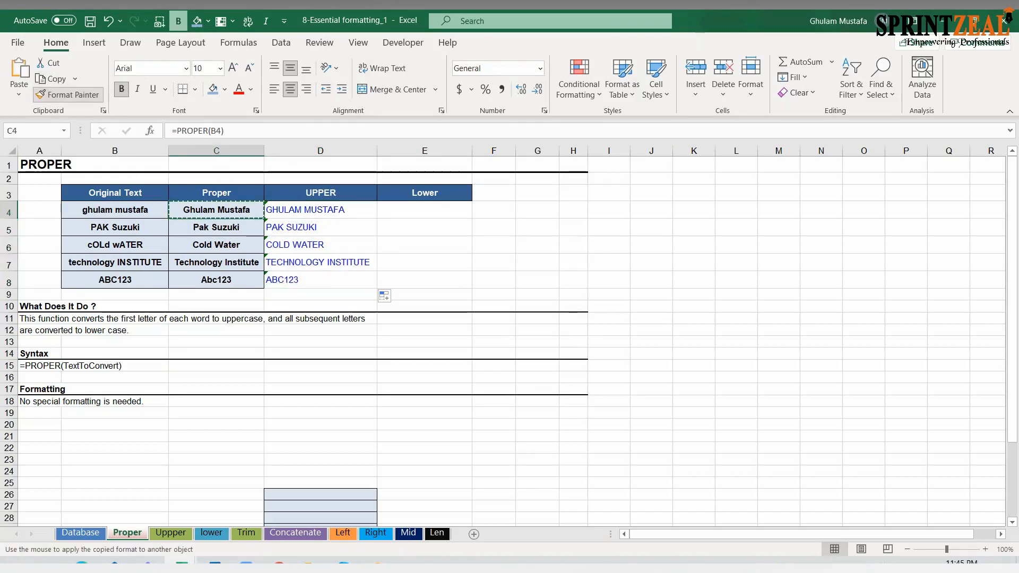
pyautogui.moveTo(313, 207)
pyautogui.mouseDown()
pyautogui.moveTo(432, 255)
pyautogui.moveTo(450, 285)
pyautogui.mouseUp()
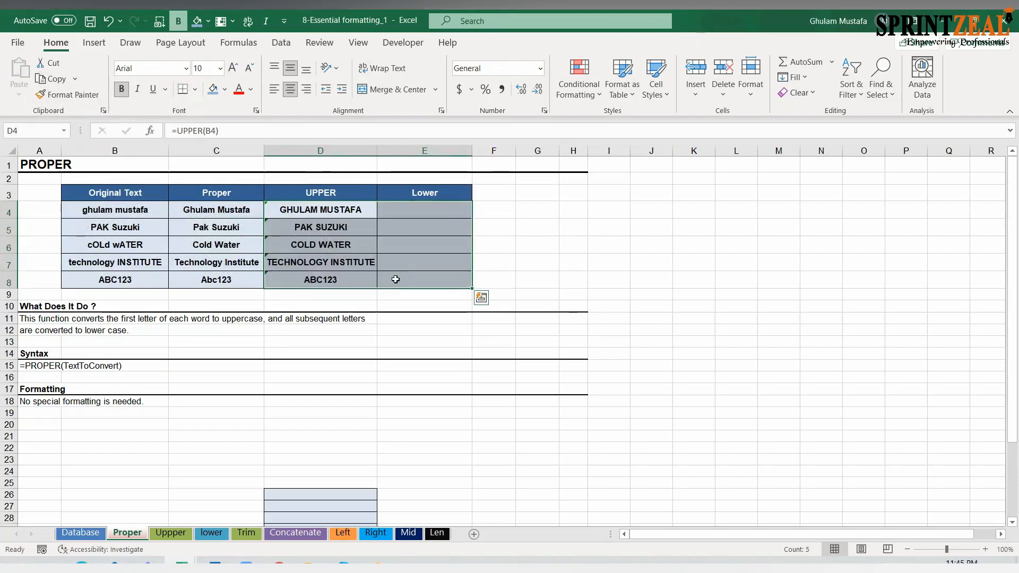
pyautogui.moveTo(380, 149); pyautogui.dragTo(409, 154)
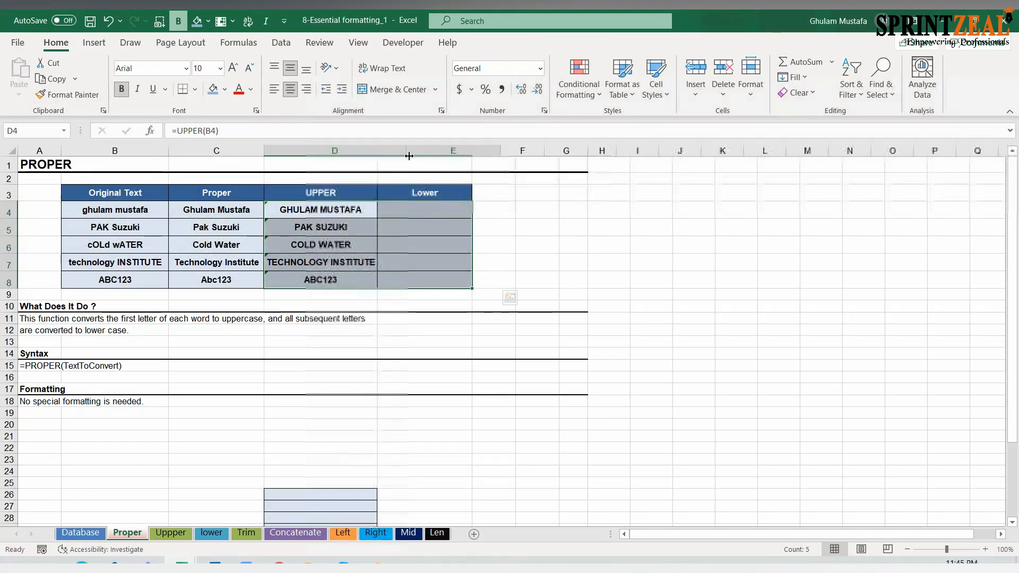
# Enter =LOWER(B4) in cell E4 and fill the formula down to E8
pyautogui.press('Right')
pyautogui.write('=low')
pyautogui.press('Tab')
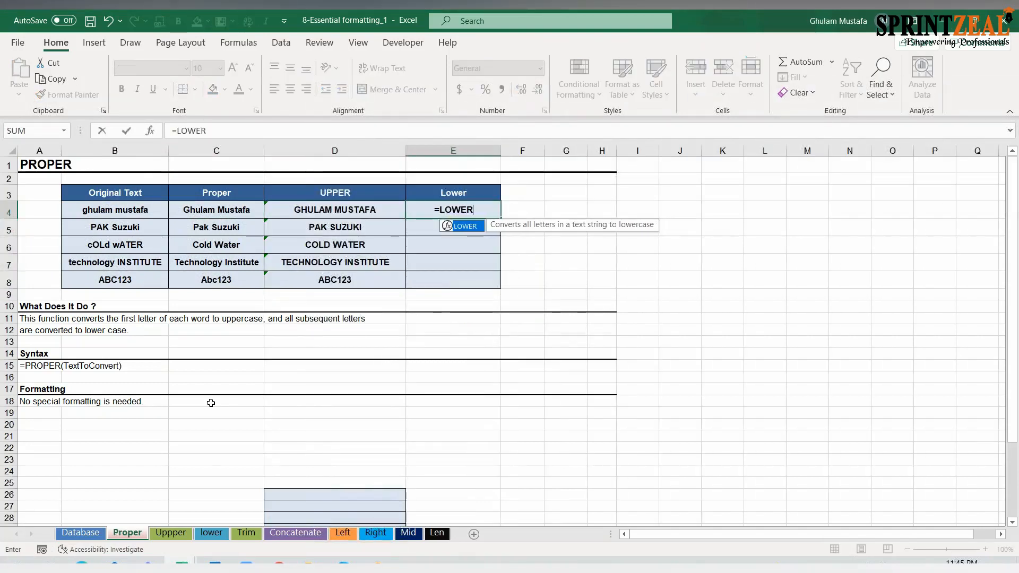
pyautogui.click(119, 210)
pyautogui.write(')')
pyautogui.press('Return')
pyautogui.click(493, 216)
pyautogui.moveTo(500, 218); pyautogui.dragTo(500, 287)
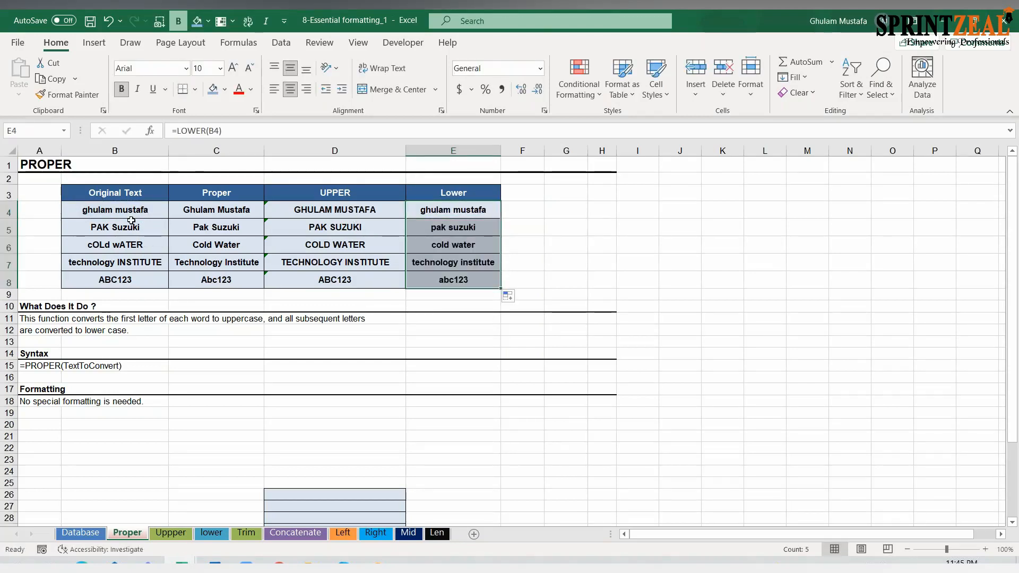
pyautogui.click(125, 227)
pyautogui.click(134, 249)
pyautogui.click(342, 261)
pyautogui.click(344, 246)
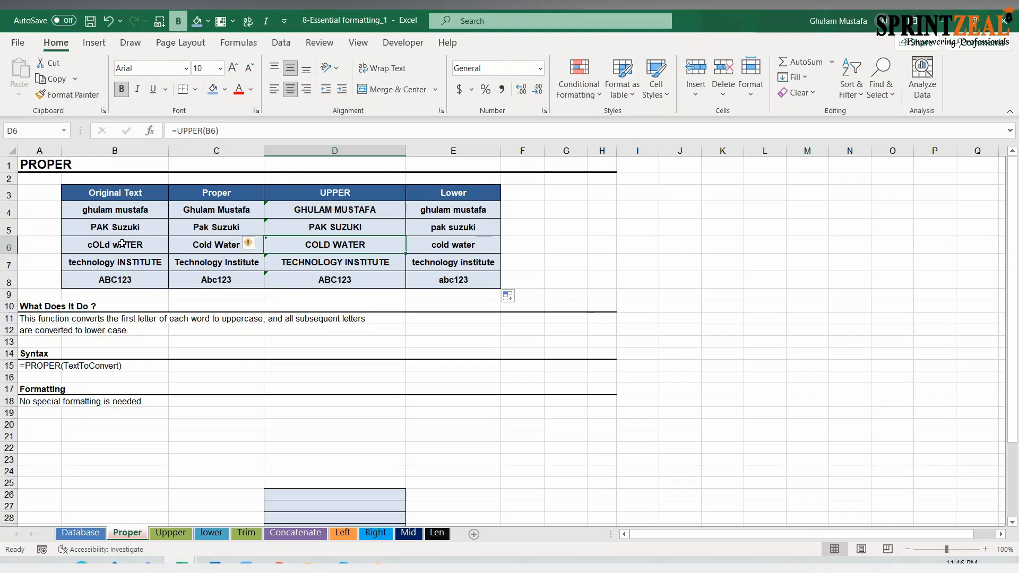
# Look over the UPPER formula in D4 and the Uppper, lower, Trim and Database sheets, and return to the Proper sheet
pyautogui.click(121, 295)
pyautogui.click(122, 327)
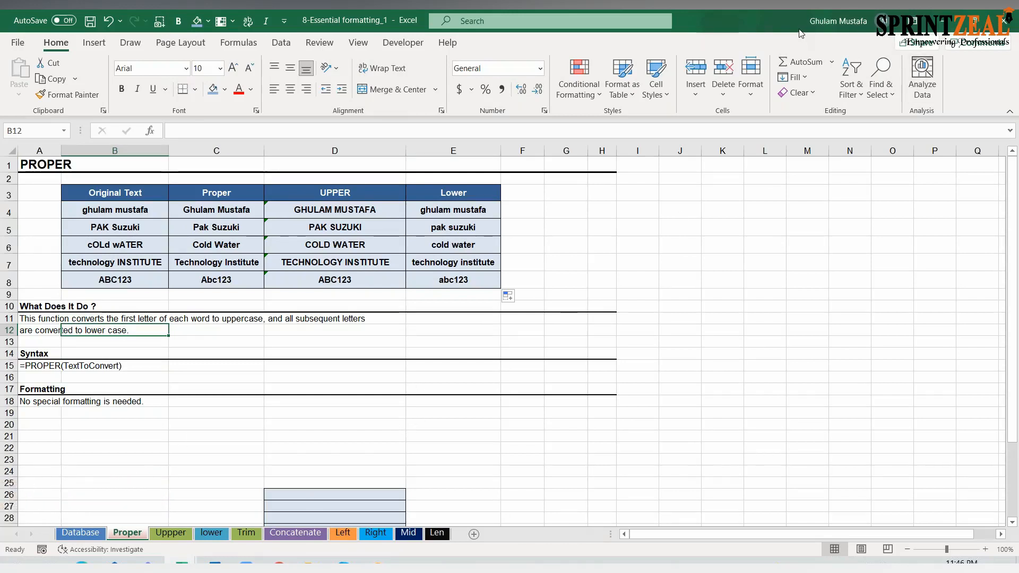
pyautogui.click(349, 205)
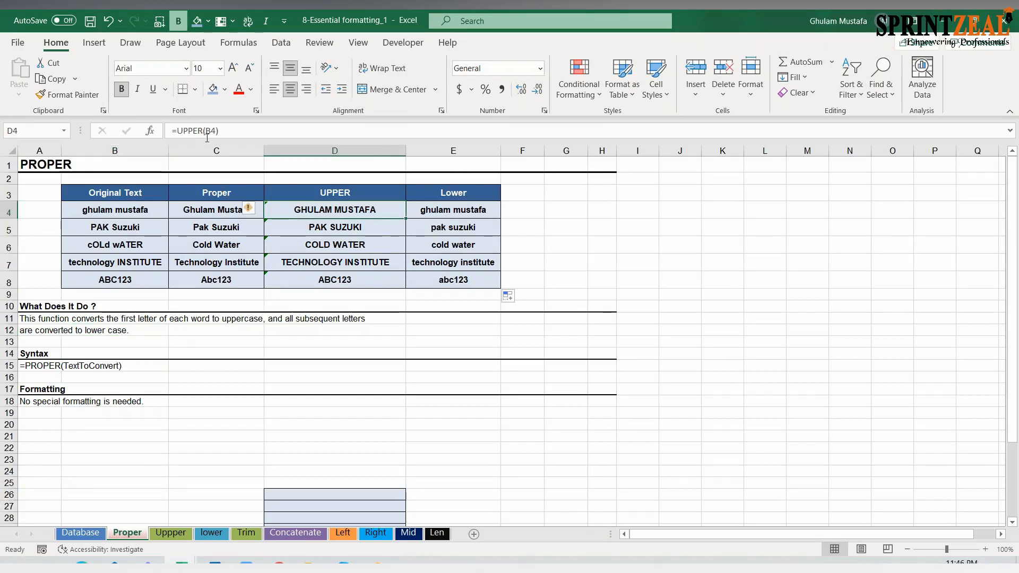
pyautogui.click(171, 532)
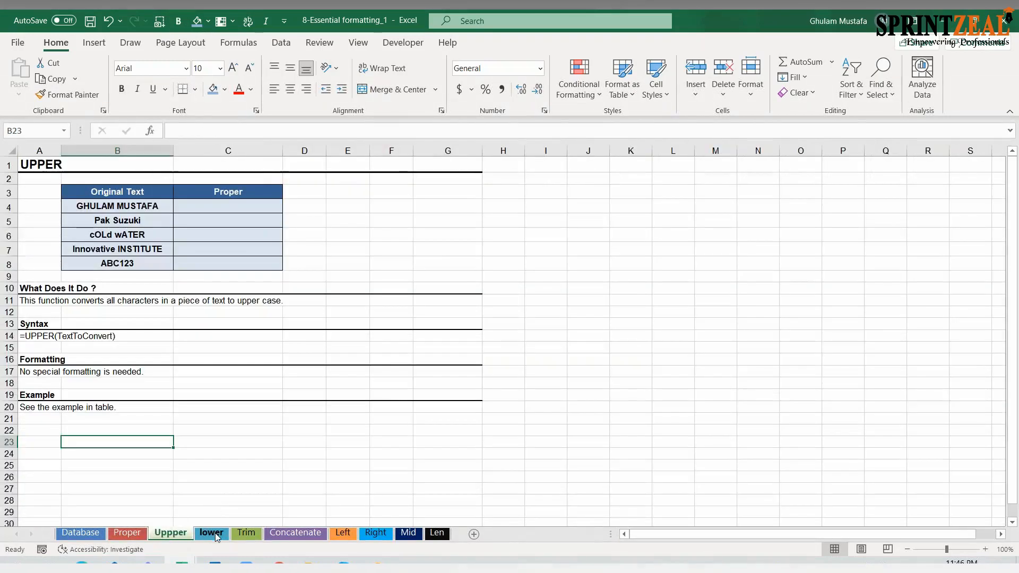
pyautogui.click(214, 534)
pyautogui.click(246, 532)
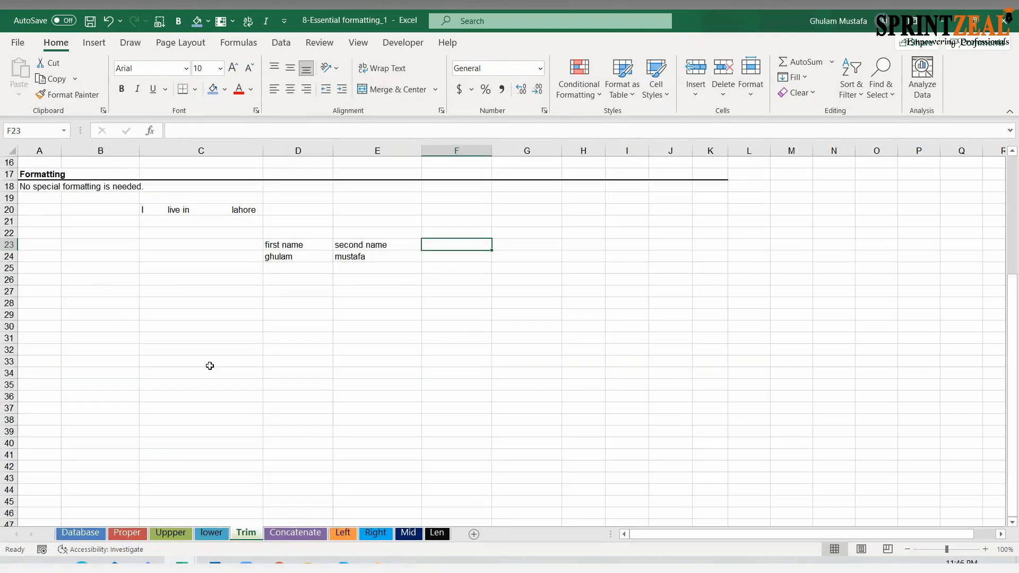
pyautogui.click(80, 533)
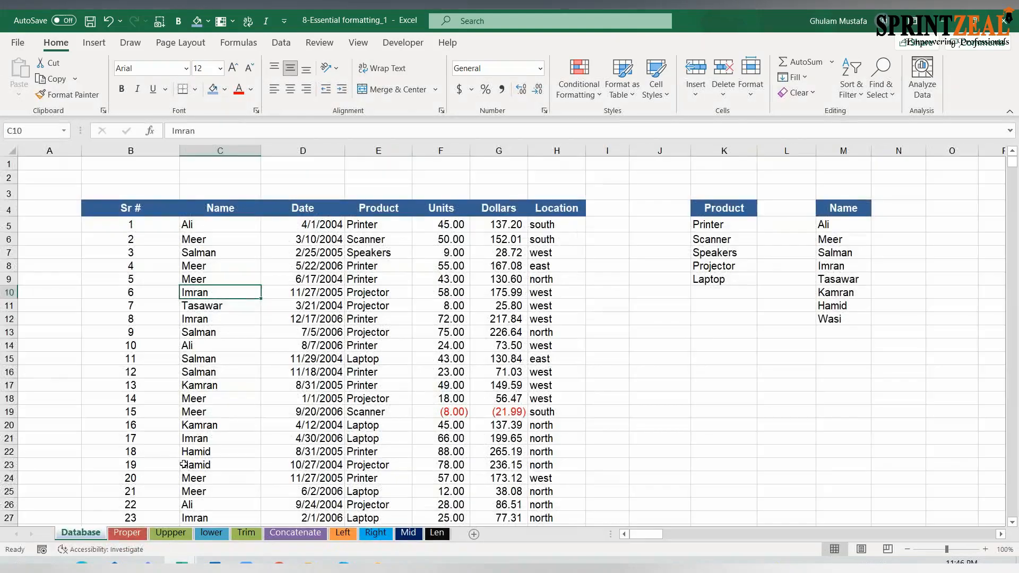
pyautogui.click(130, 533)
# Insert several extra spaces between the two words of the original text in cells B4 and B5
pyautogui.doubleClick(117, 213)
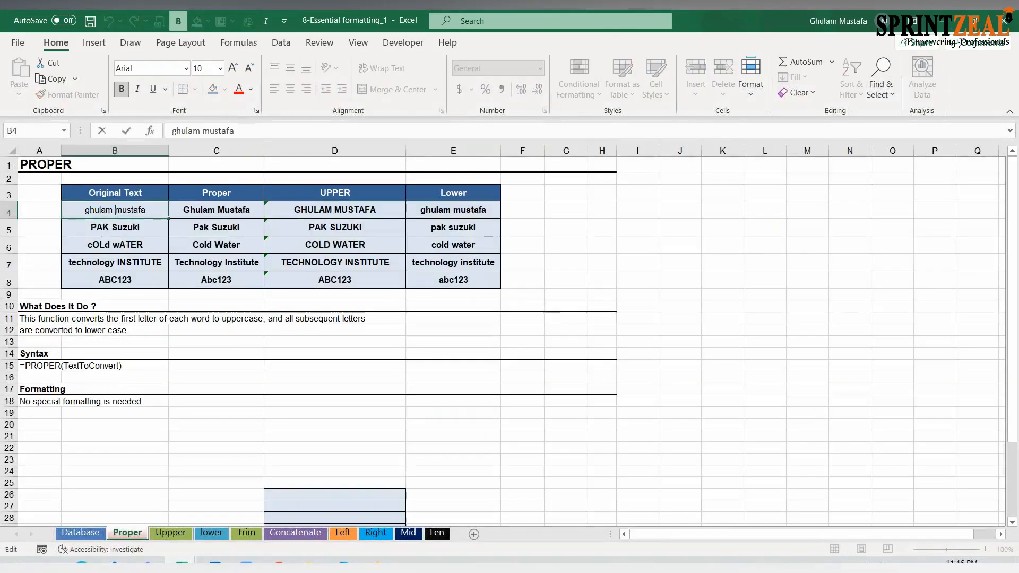
pyautogui.press('Return')
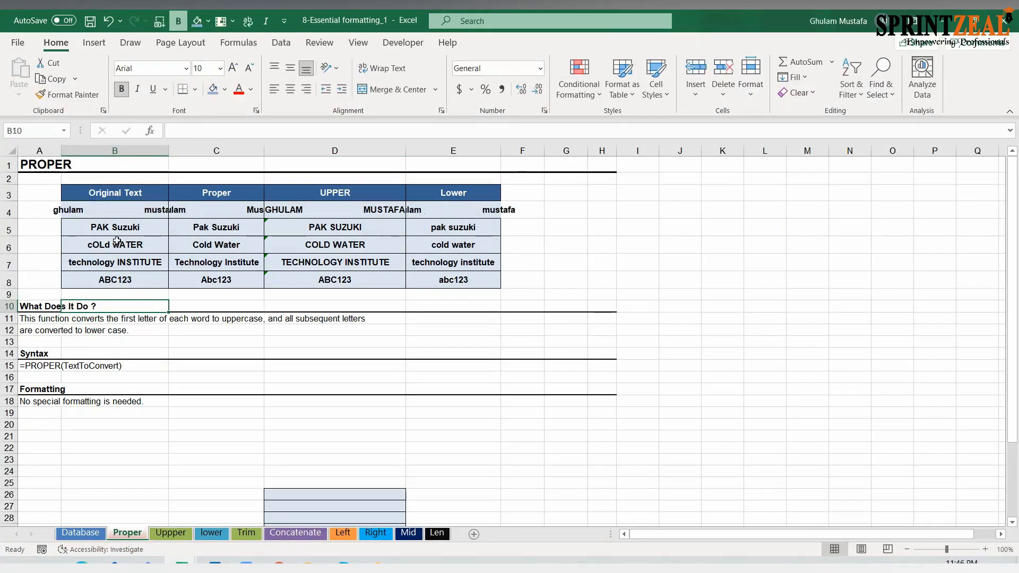
pyautogui.doubleClick(112, 224)
pyautogui.click(78, 228)
pyautogui.hotkey('ctrl', 'Return')
# Widen column B and fit columns C and E to their contents so the spaced-out text fits
pyautogui.click(129, 206)
pyautogui.moveTo(171, 146); pyautogui.dragTo(217, 147)
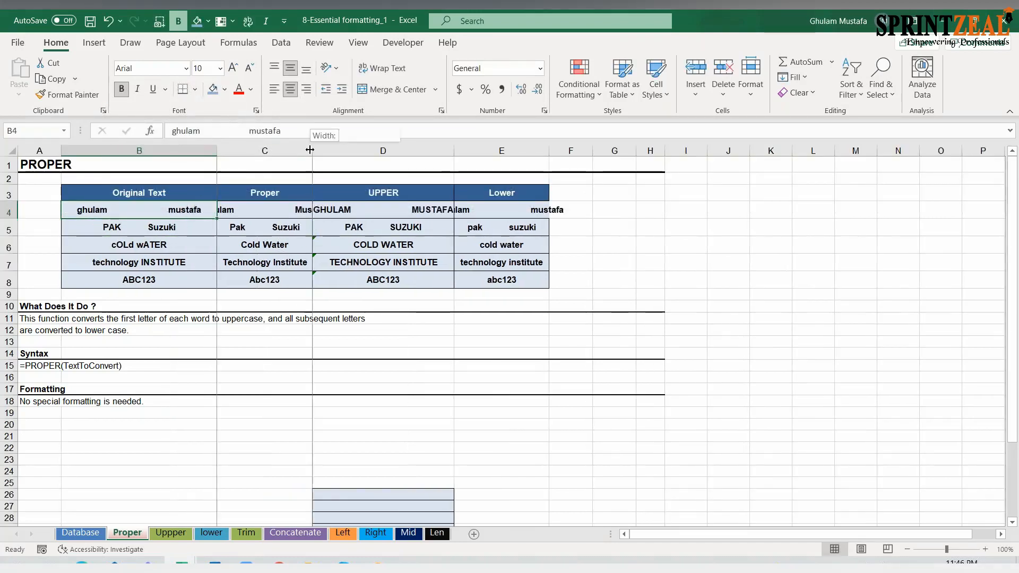
pyautogui.doubleClick(312, 150)
pyautogui.doubleClick(587, 151)
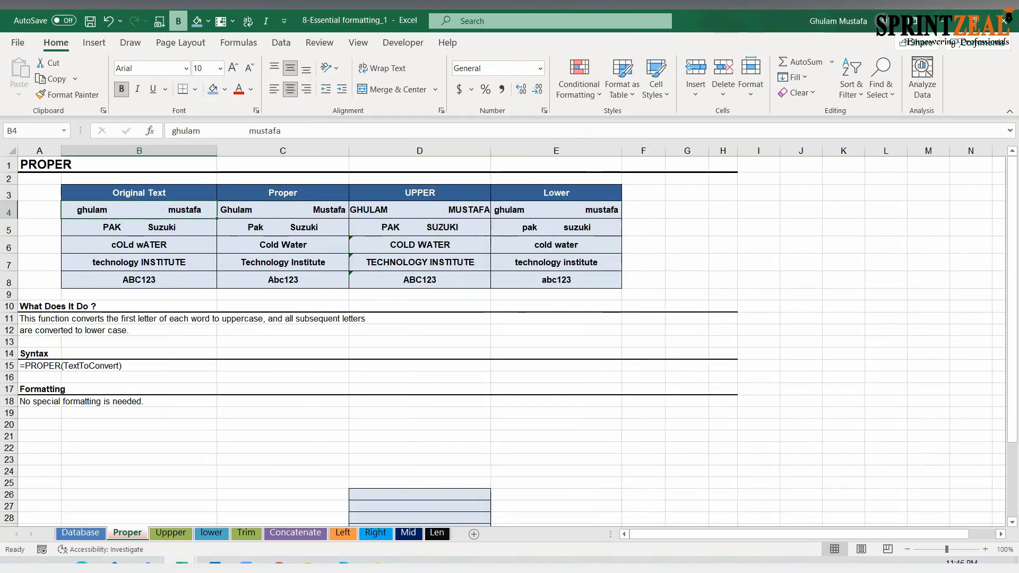
# Add the heading "trim" in F3 with the header formatting of E3 and widen column F
pyautogui.click(634, 199)
pyautogui.write('trim')
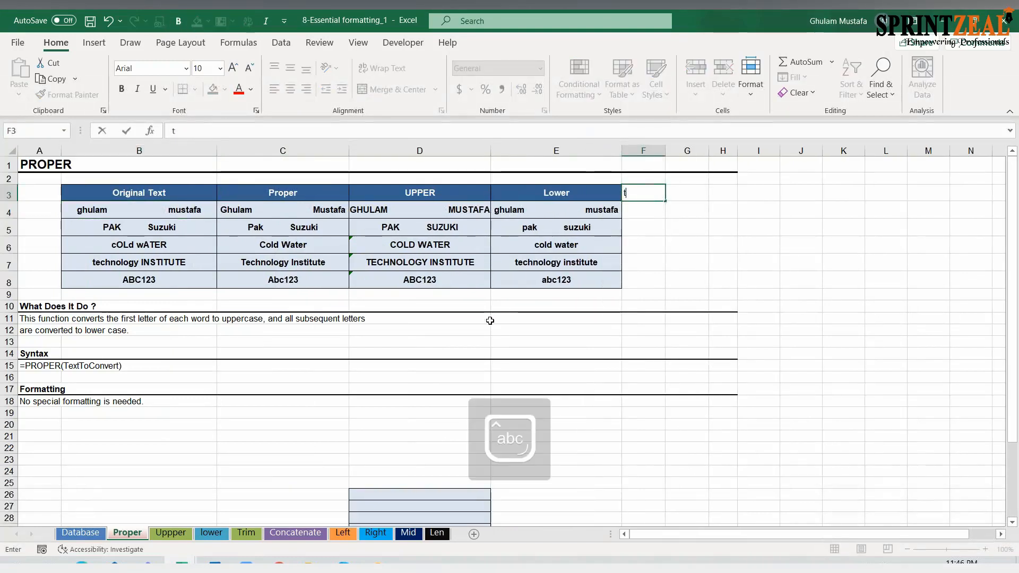
pyautogui.press('BackSpace')
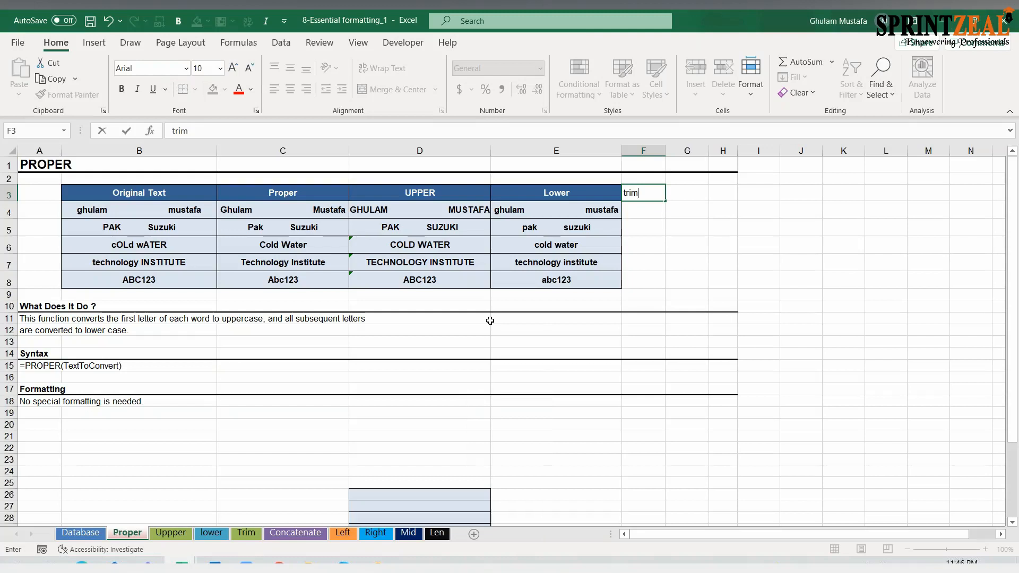
pyautogui.press('Return')
pyautogui.click(575, 211)
pyautogui.click(576, 194)
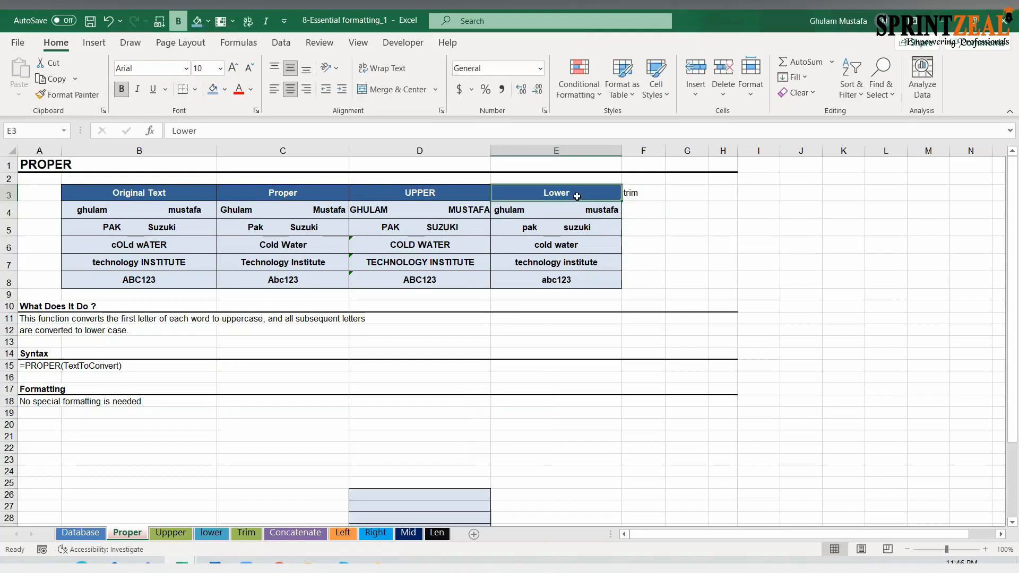
pyautogui.click(98, 96)
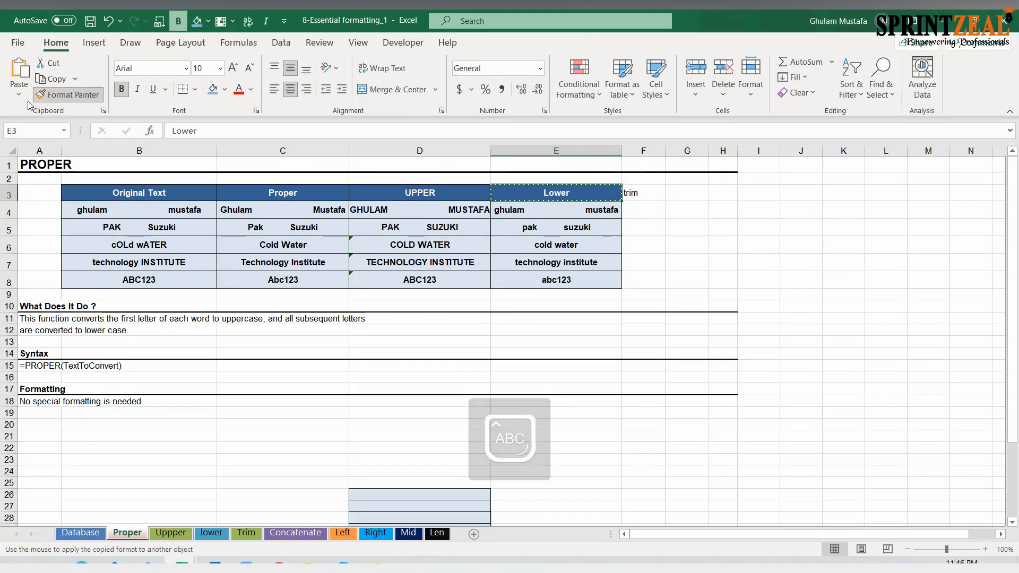
pyautogui.click(643, 192)
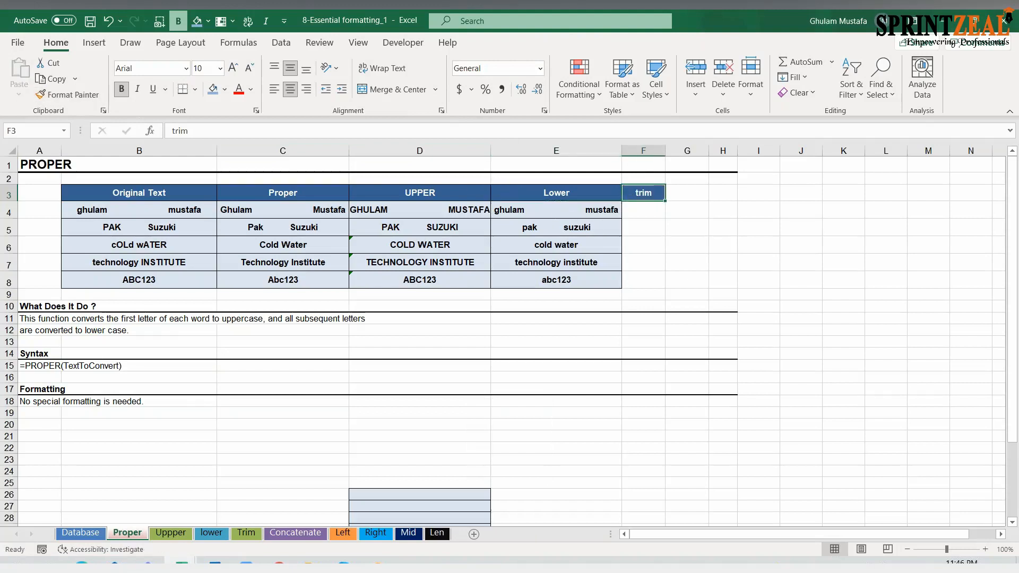
pyautogui.moveTo(667, 146); pyautogui.dragTo(715, 151)
# Enter =TRIM(B4) in cell F4, fill the formula down to F8 and check the filled cells
pyautogui.click(648, 212)
pyautogui.write('=TRIM(')
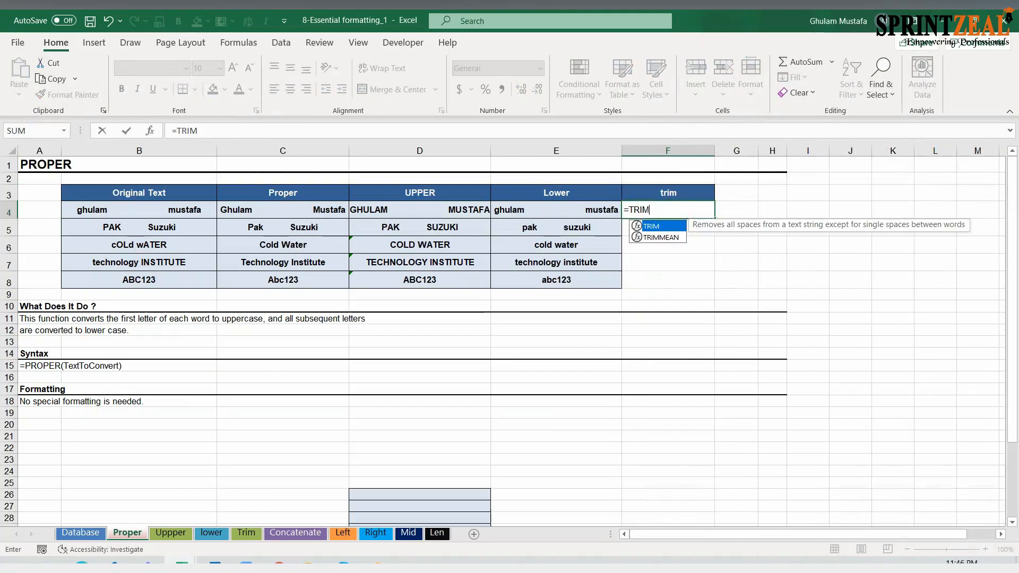
pyautogui.click(187, 209)
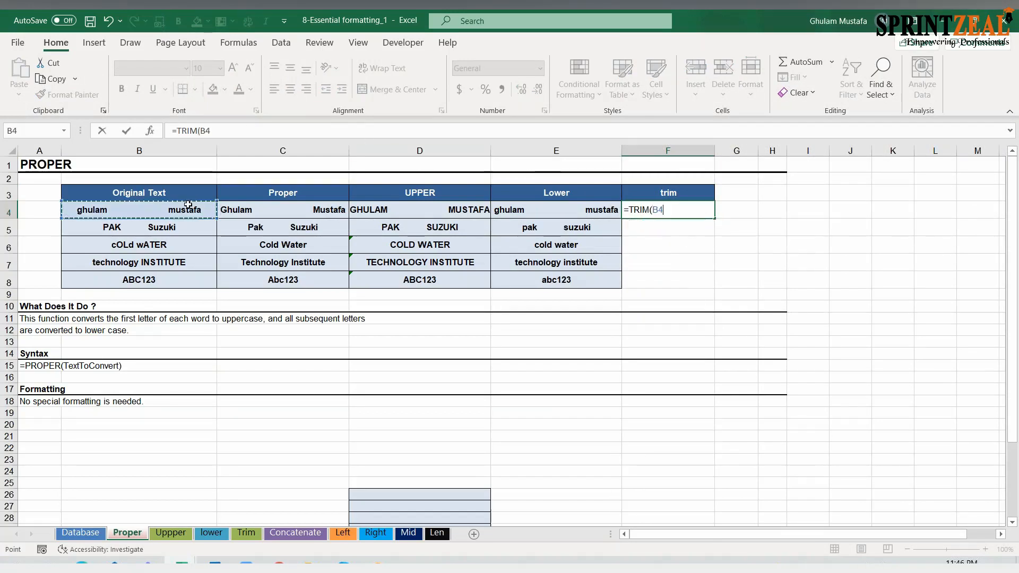
pyautogui.press('Return')
pyautogui.click(693, 208)
pyautogui.moveTo(714, 218); pyautogui.dragTo(705, 287)
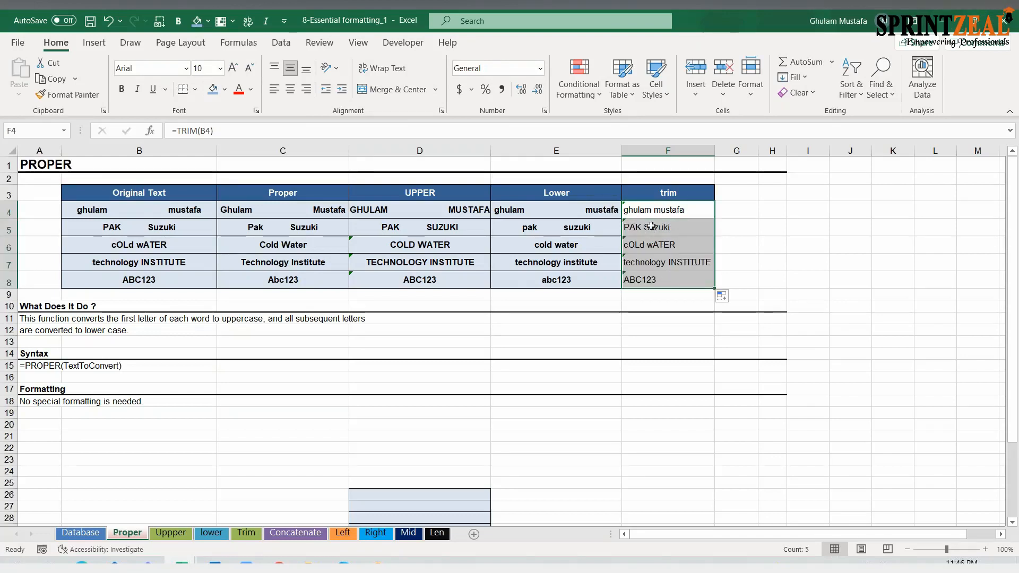
pyautogui.click(651, 226)
pyautogui.click(652, 244)
pyautogui.click(652, 262)
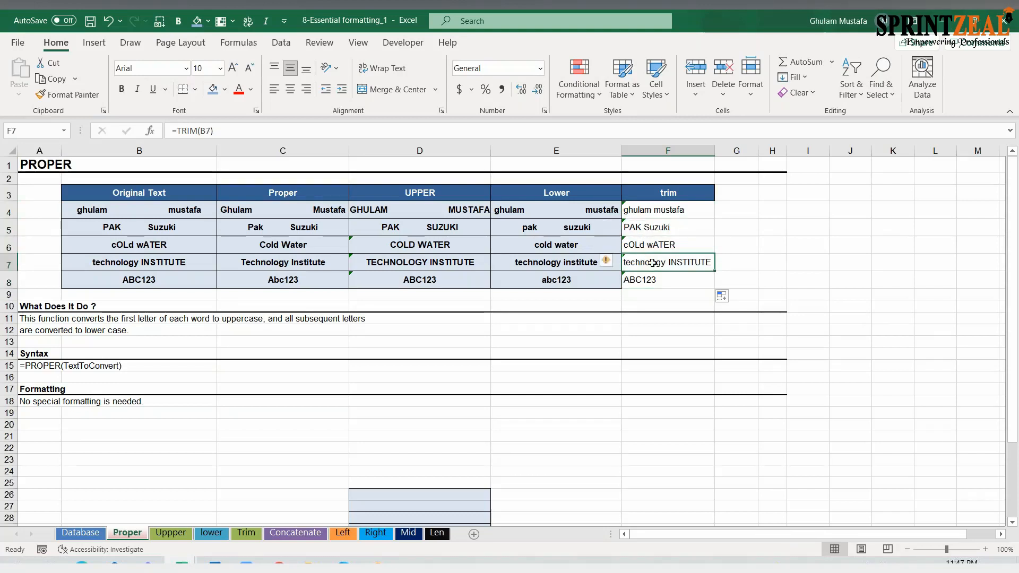
# Enter the heading "TRIM+UPPER" in cell G3
pyautogui.click(745, 196)
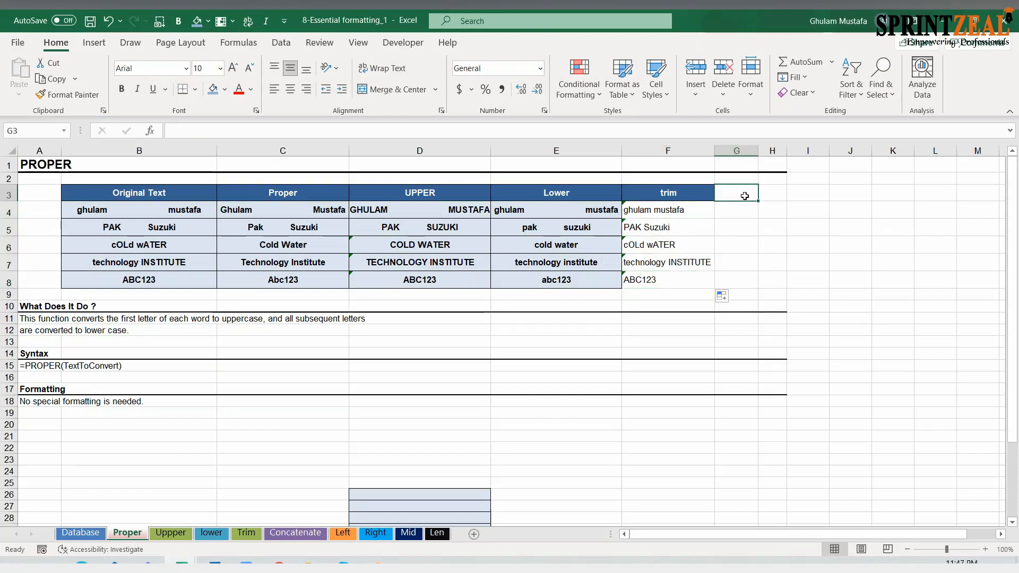
pyautogui.write('TRIM')
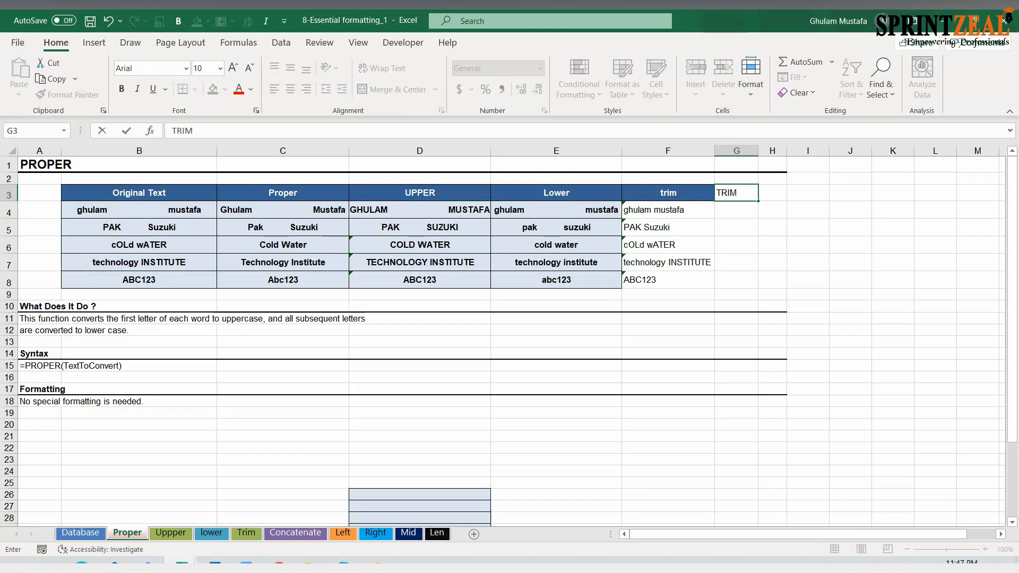
pyautogui.write('+UPPER')
pyautogui.press('Return')
# Enter the nested formula =TRIM(UPPER(B4)) in cell G4 and fill it down to G8
pyautogui.write('=Trim')
pyautogui.press('Tab')
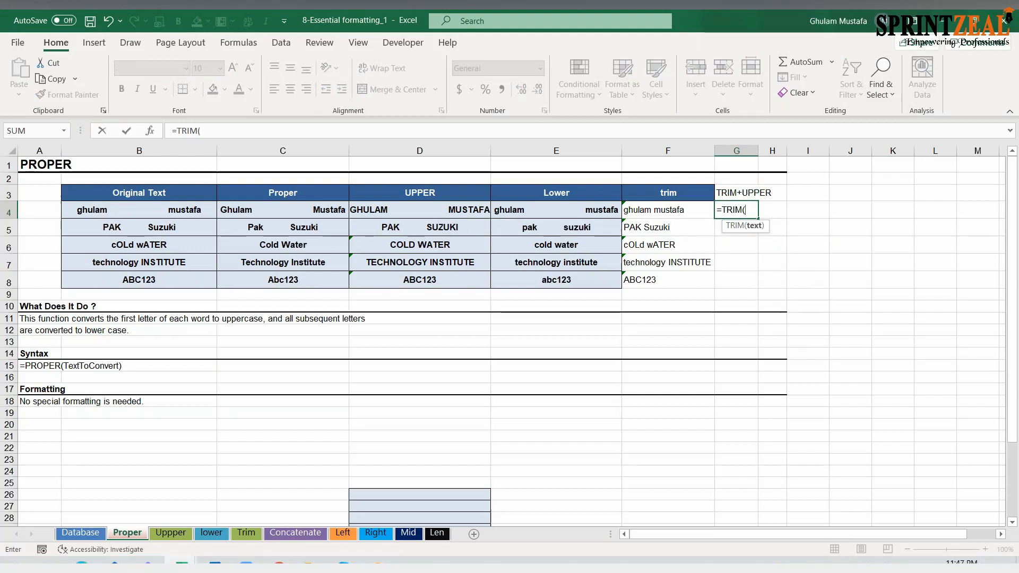
pyautogui.write('U')
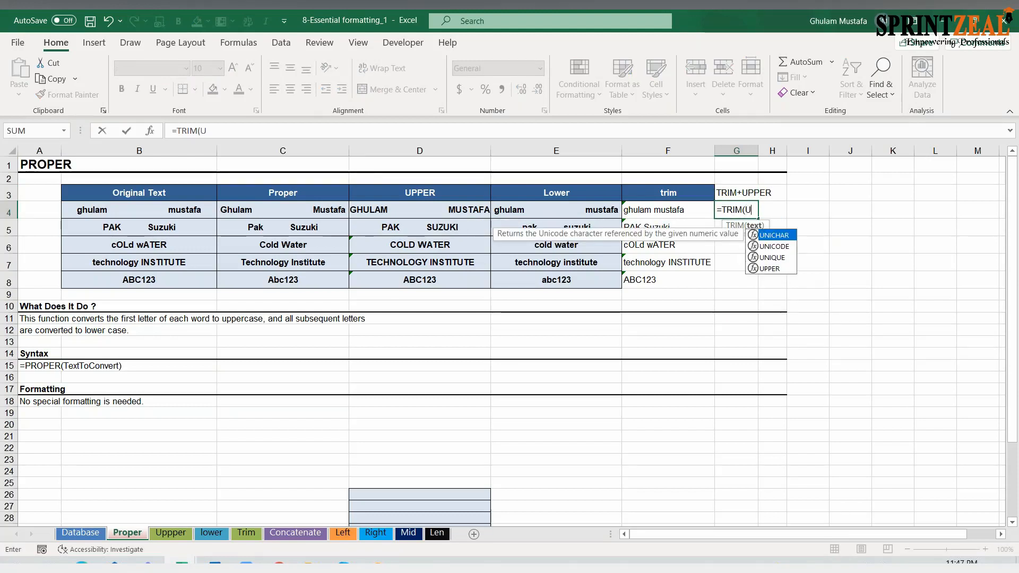
pyautogui.write('P')
pyautogui.press('Tab')
pyautogui.click(139, 223)
pyautogui.click(139, 207)
pyautogui.press('Return')
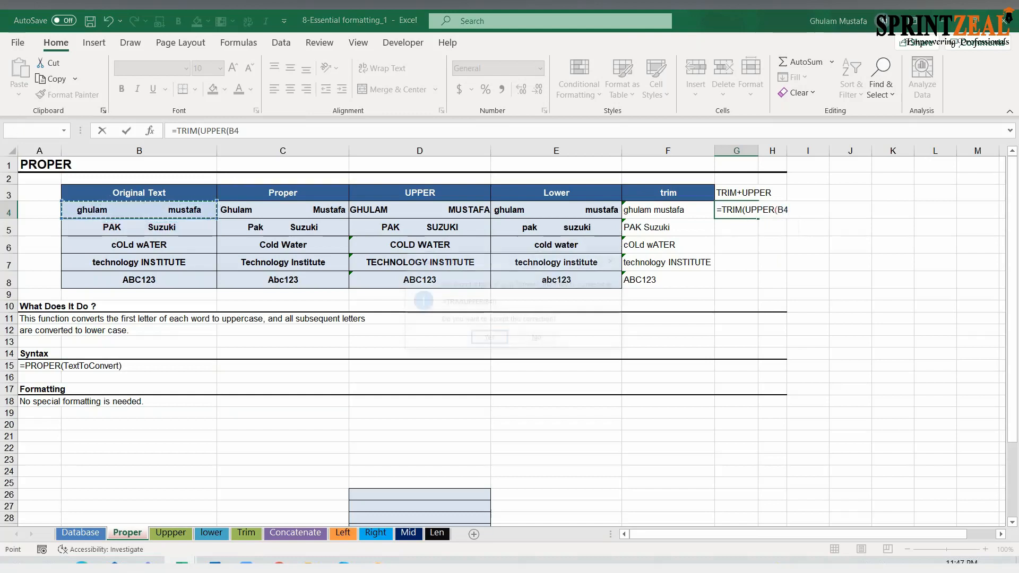
pyautogui.press('Return')
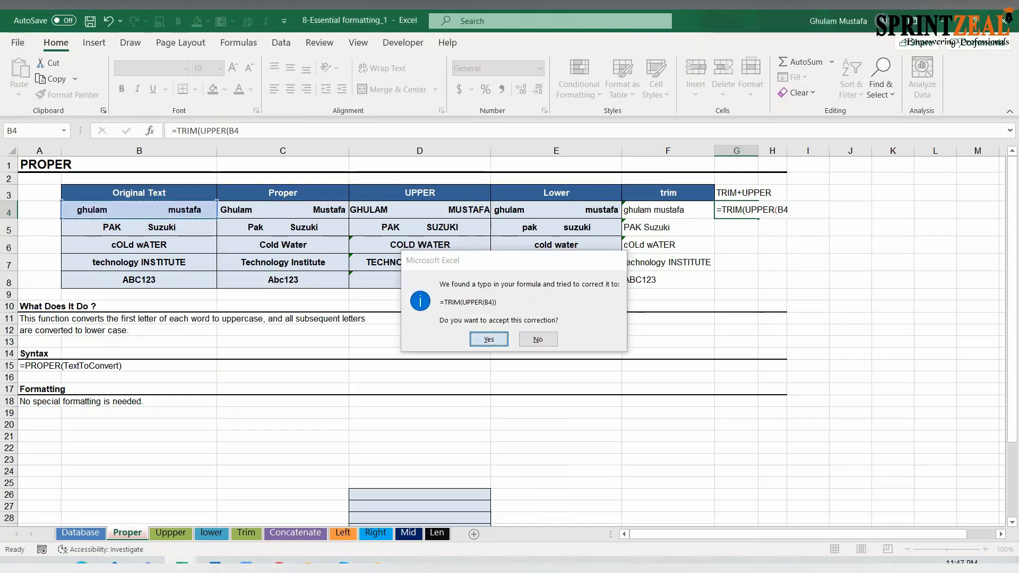
pyautogui.click(747, 212)
pyautogui.moveTo(758, 218); pyautogui.dragTo(763, 289)
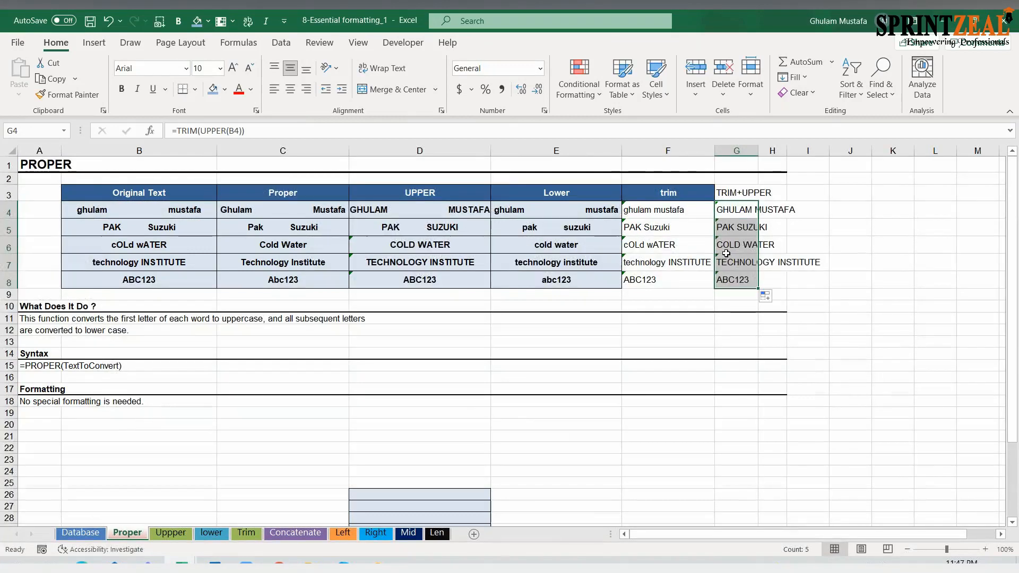
# Copy the formatting of cell D5 to F4:G8 and widen column G to fit its text
pyautogui.click(466, 212)
pyautogui.click(428, 227)
pyautogui.click(58, 94)
pyautogui.moveTo(637, 210)
pyautogui.mouseDown()
pyautogui.moveTo(762, 277)
pyautogui.moveTo(751, 284)
pyautogui.mouseUp()
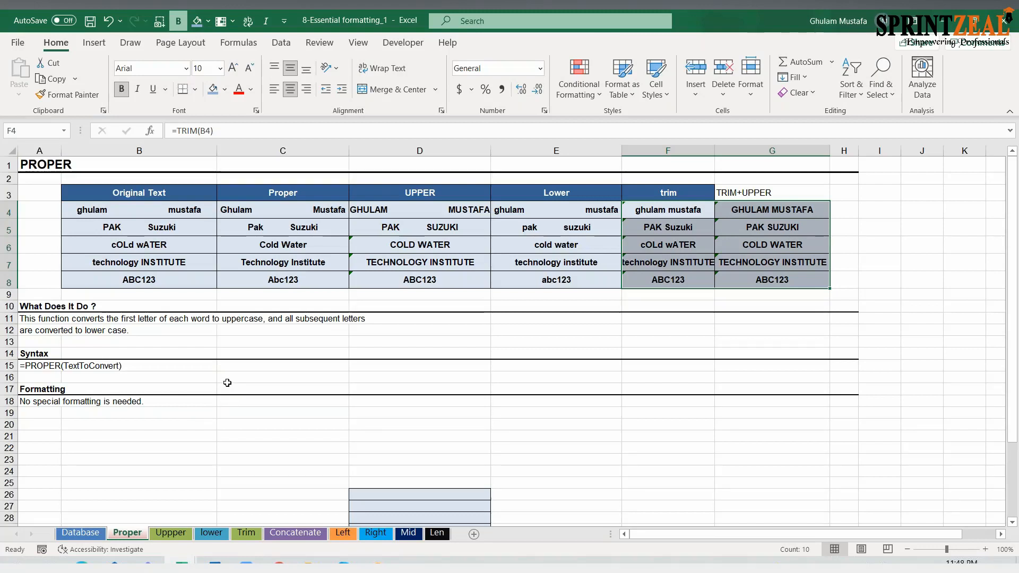
pyautogui.click(270, 370)
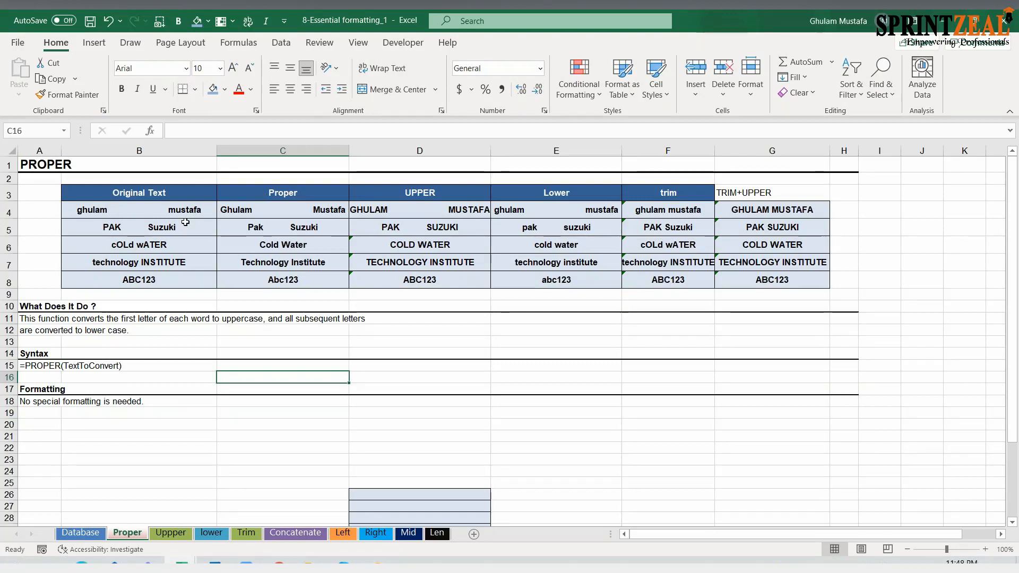
# Copy the Proper column results C4:C8, paste them with their formulas into E20:E24 and check a pasted cell
pyautogui.moveTo(328, 208); pyautogui.dragTo(330, 281)
pyautogui.hotkey('ctrl', 'c')
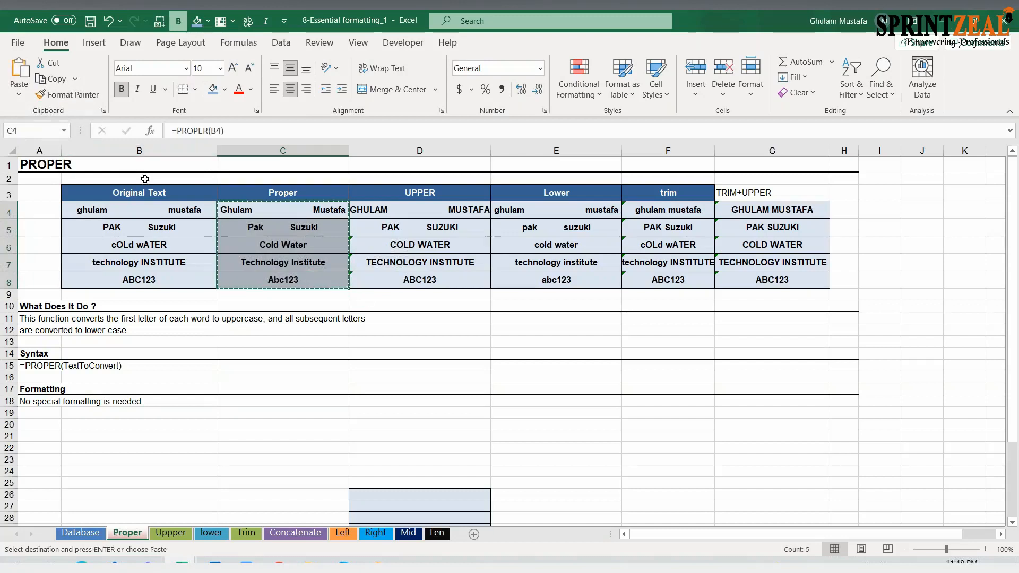
pyautogui.click(556, 425)
pyautogui.click(19, 95)
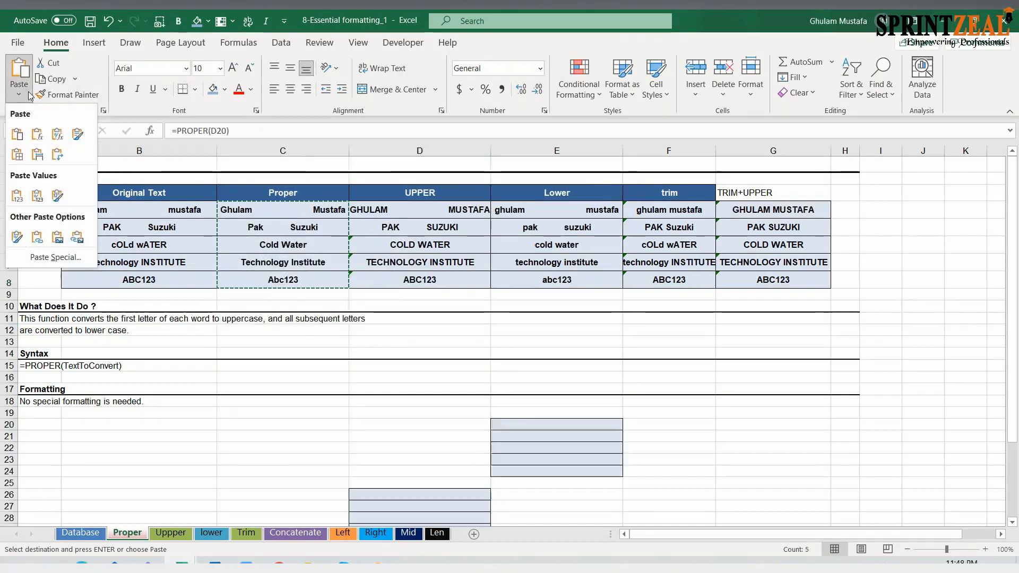
pyautogui.click(17, 135)
pyautogui.scroll(-1, 425, 405)
pyautogui.scroll(-1, 434, 409)
pyautogui.click(570, 366)
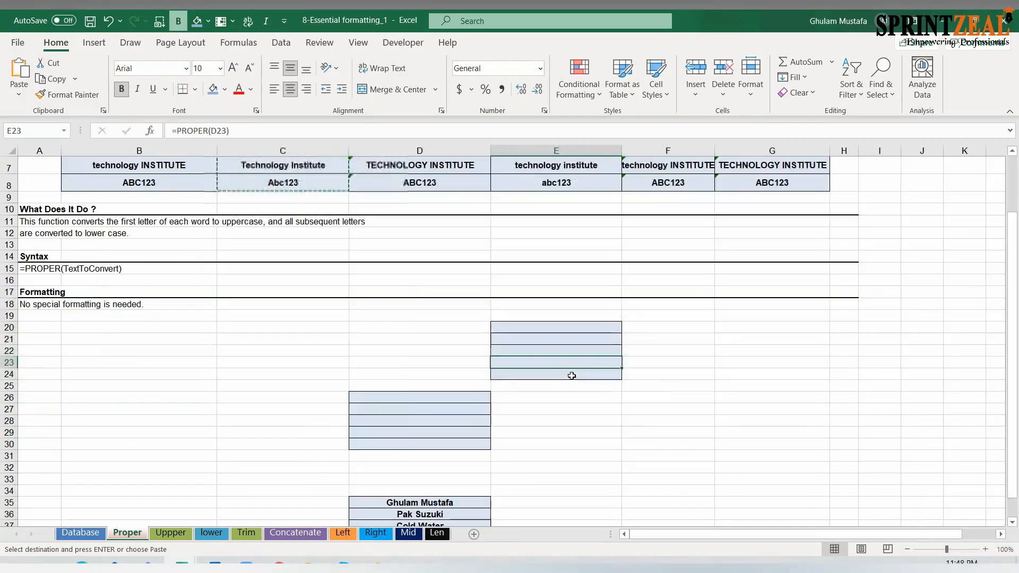
# Clear all contents and formatting from the range C19:F41 below the table
pyautogui.scroll(-3, 569, 382)
pyautogui.click(327, 206)
pyautogui.click(324, 292)
pyautogui.moveTo(342, 201); pyautogui.dragTo(711, 457)
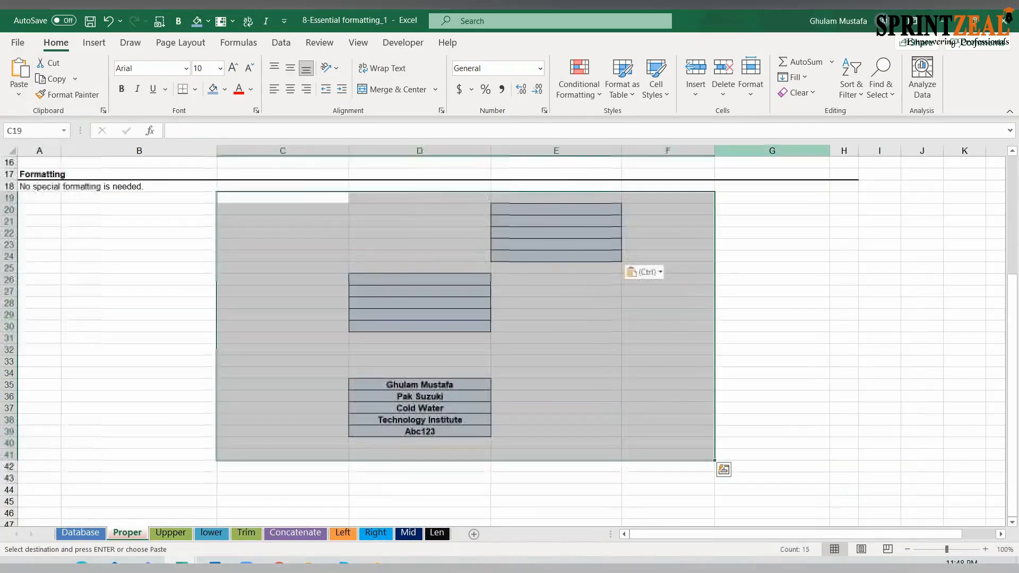
pyautogui.click(791, 94)
pyautogui.click(812, 108)
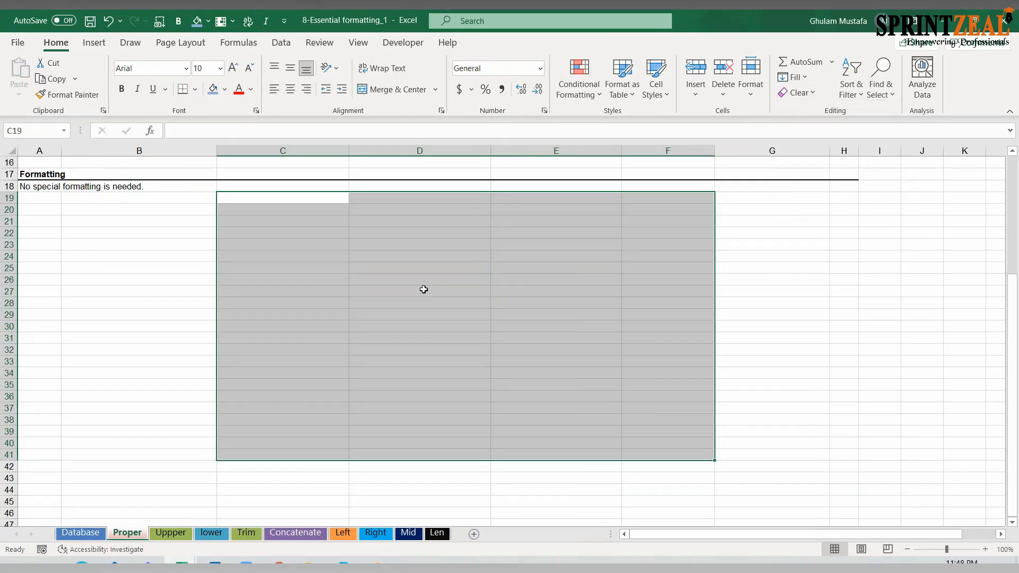
pyautogui.click(423, 289)
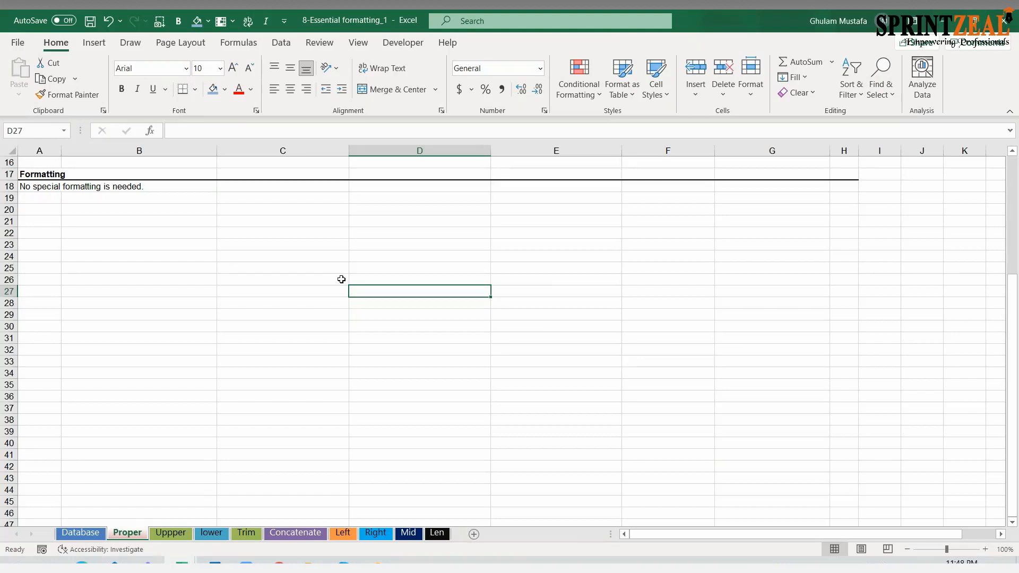
# Check the PROPER formulas in cells C5 and C6 of the table
pyautogui.scroll(5, 341, 279)
pyautogui.click(281, 230)
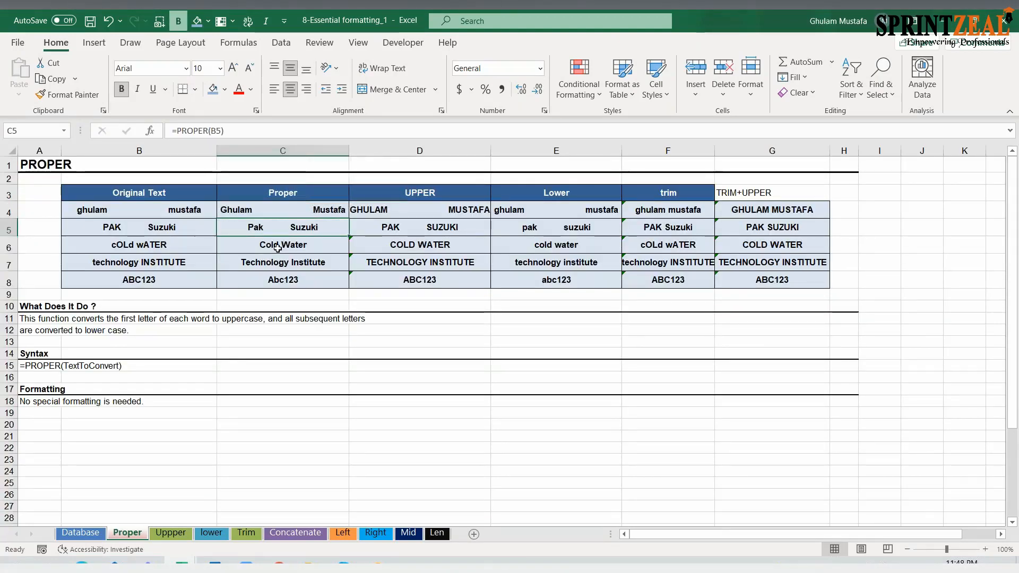
pyautogui.click(277, 248)
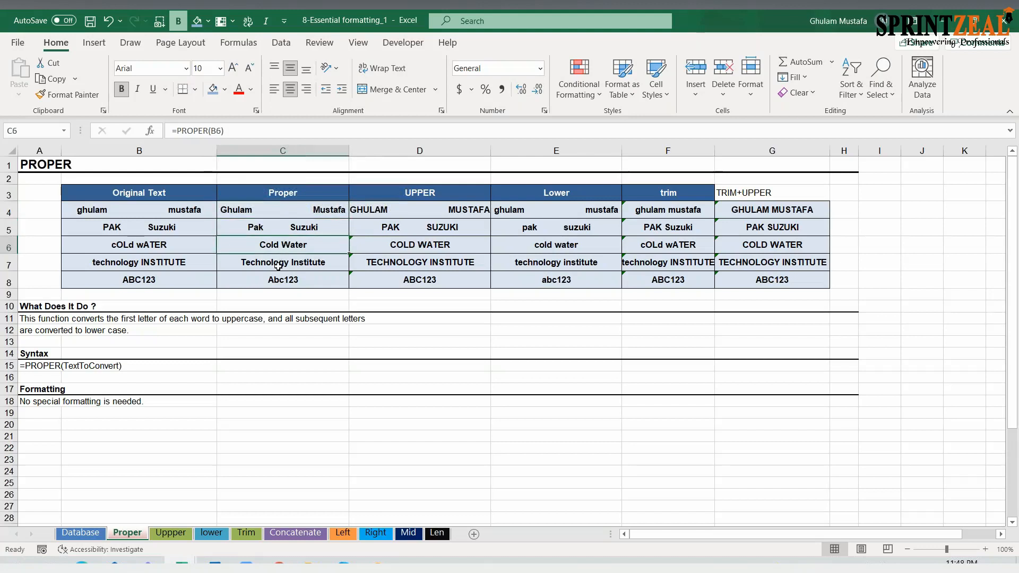
# Copy the Proper column results C4:C8 and paste them with their formulas into D20:D24
pyautogui.click(292, 212)
pyautogui.moveTo(291, 212); pyautogui.dragTo(307, 281)
pyautogui.hotkey('ctrl', 'c')
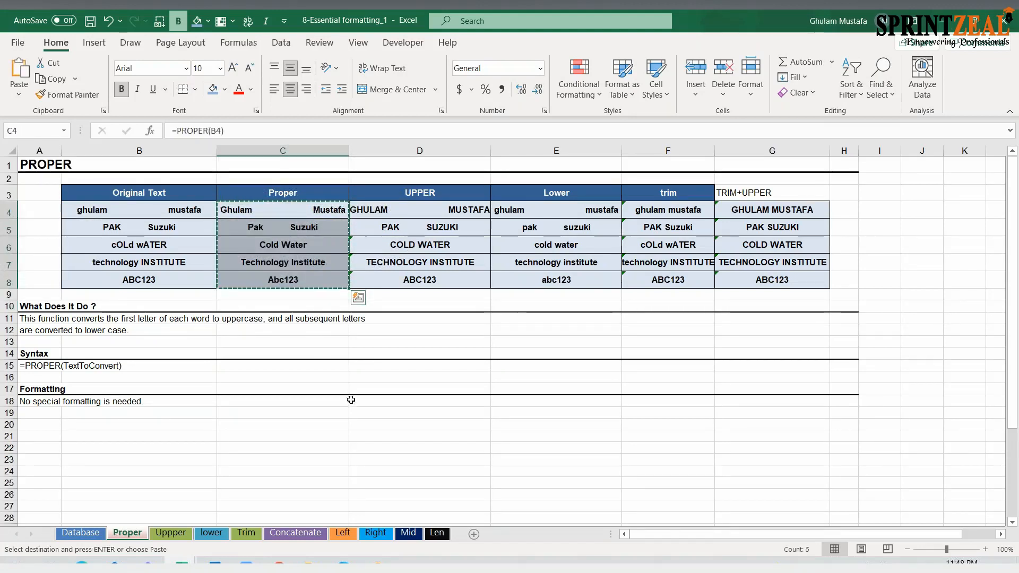
pyautogui.click(361, 424)
pyautogui.click(23, 78)
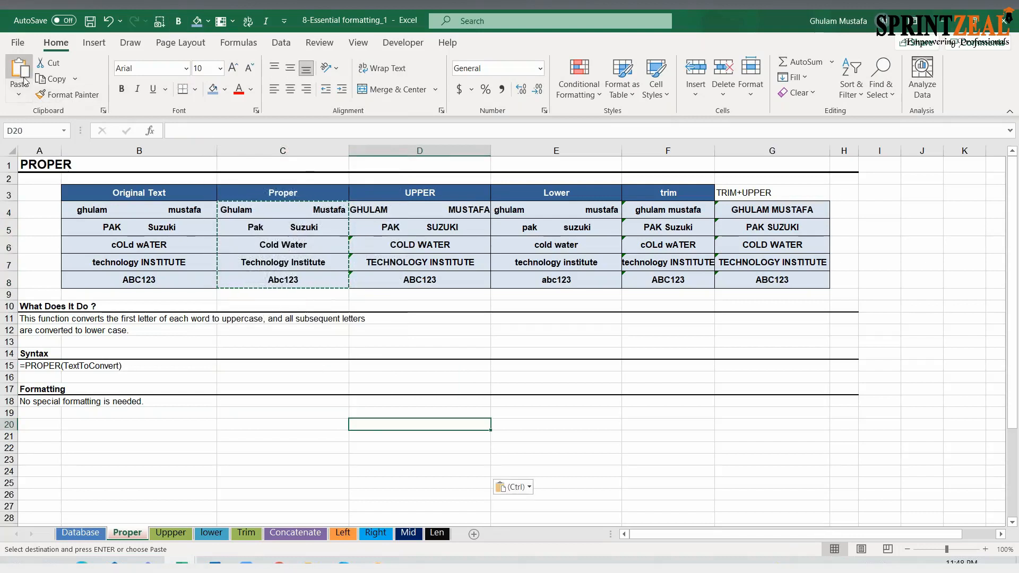
pyautogui.scroll(-2, 397, 325)
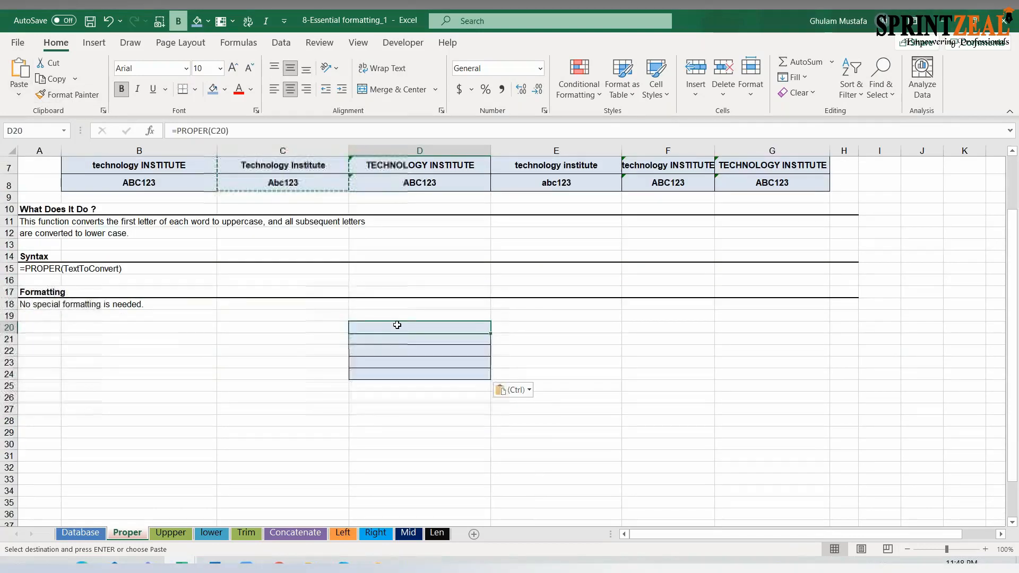
pyautogui.scroll(2, 397, 325)
pyautogui.press('Escape')
pyautogui.scroll(-2, 377, 343)
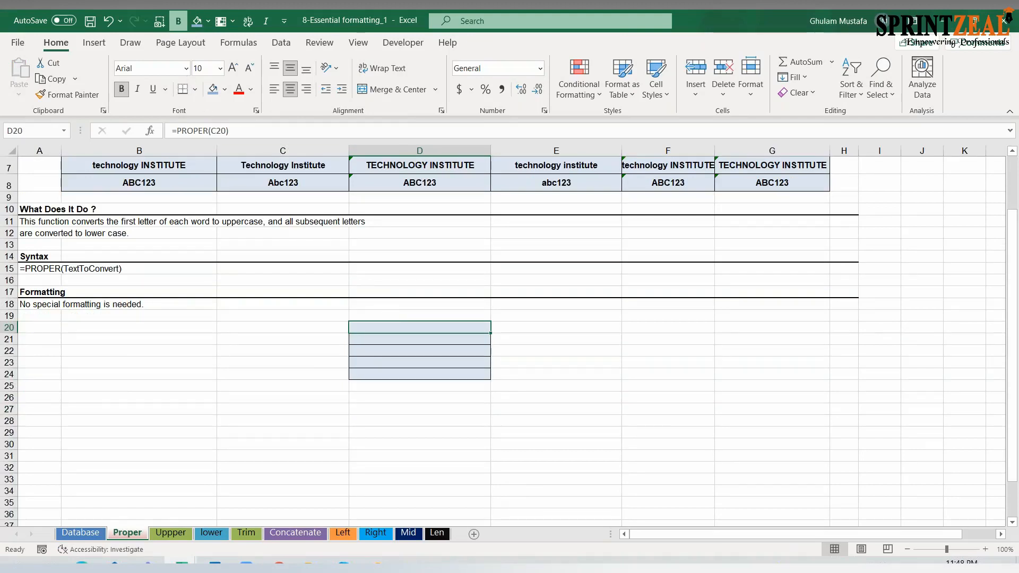
# Examine the PROPER formulas and their cell references in the pasted cells D20 to D24
pyautogui.doubleClick(393, 328)
pyautogui.doubleClick(393, 339)
pyautogui.click(392, 352)
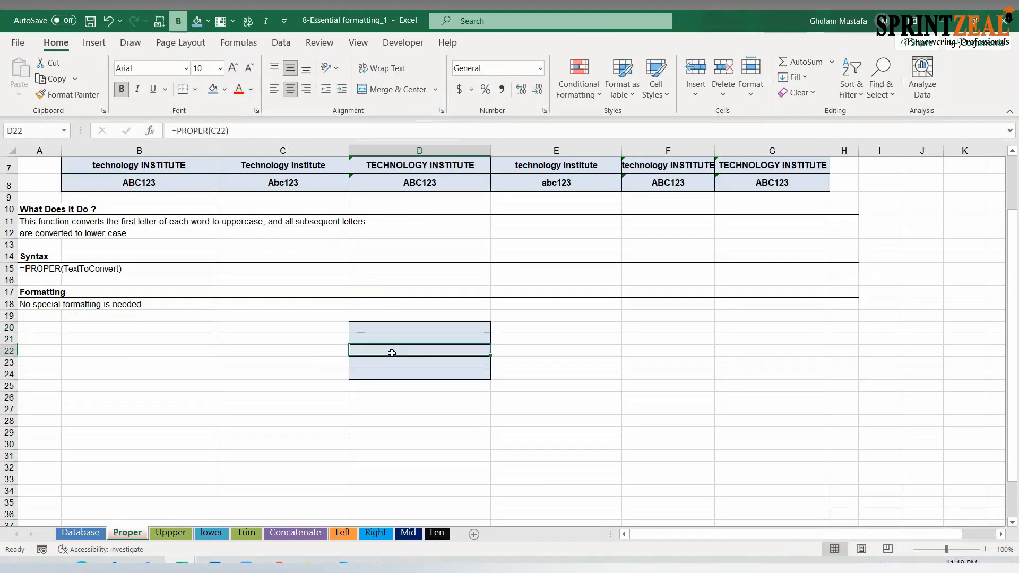
pyautogui.doubleClick(393, 353)
pyautogui.click(381, 364)
pyautogui.click(379, 374)
pyautogui.click(378, 363)
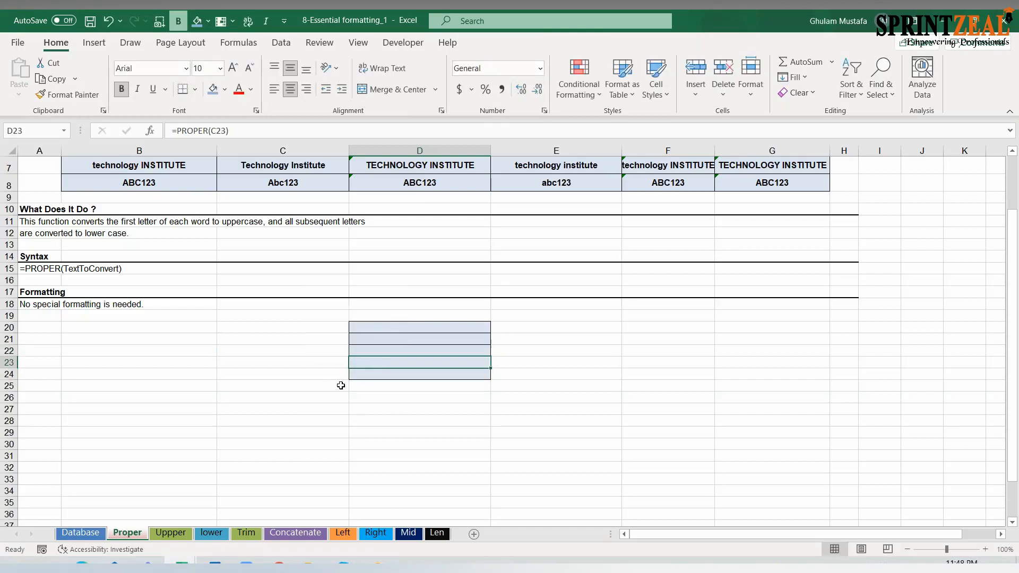
pyautogui.scroll(2, 341, 385)
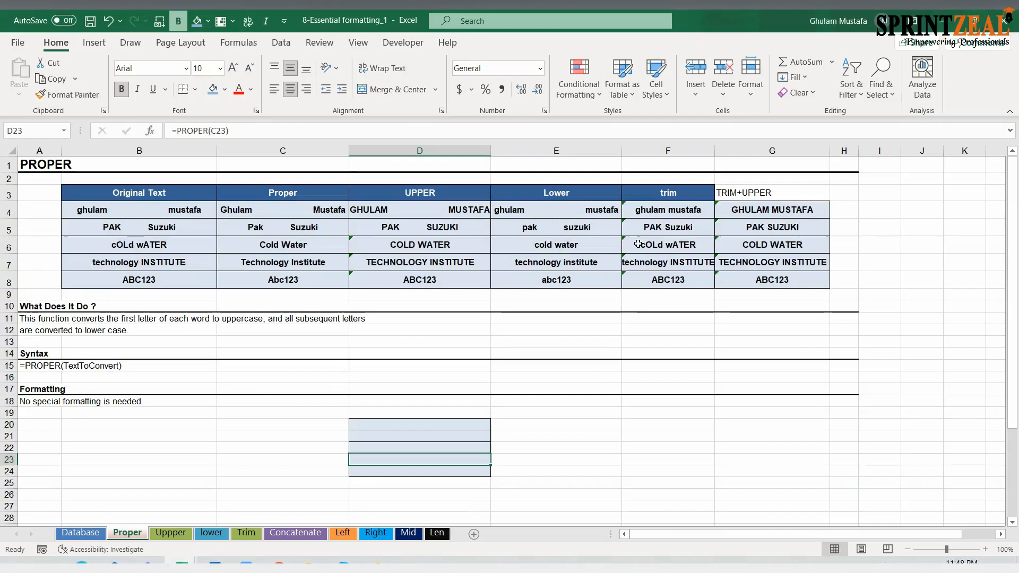
# Clear all contents and formatting from the range D19:D25
pyautogui.moveTo(416, 414); pyautogui.dragTo(414, 483)
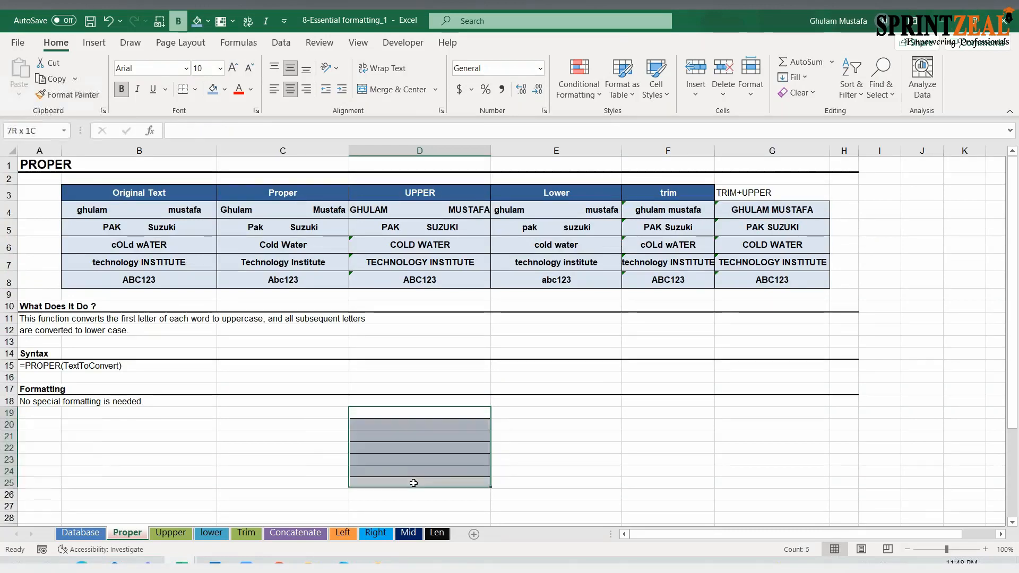
pyautogui.click(787, 93)
pyautogui.click(807, 110)
# Copy the TRIM+UPPER results G4:G8, paste them as values only into D20:D24 and check a pasted cell
pyautogui.click(788, 208)
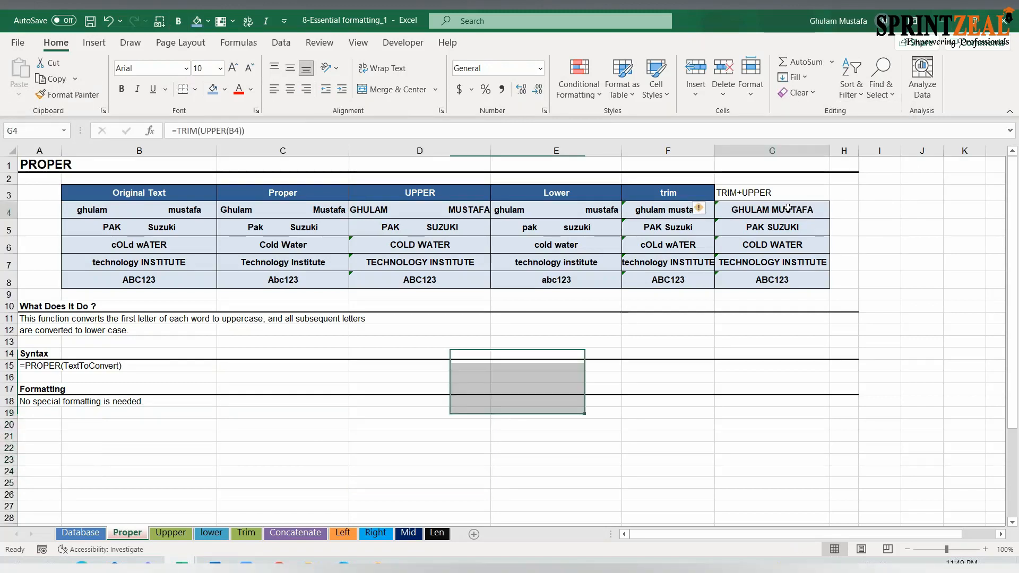
pyautogui.moveTo(787, 208); pyautogui.dragTo(786, 279)
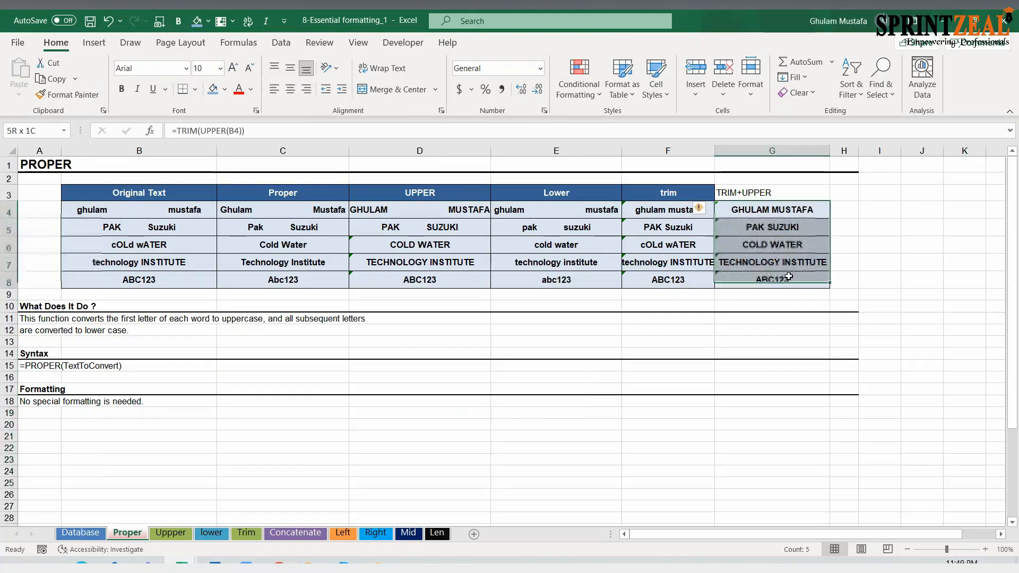
pyautogui.hotkey('ctrl', 'c')
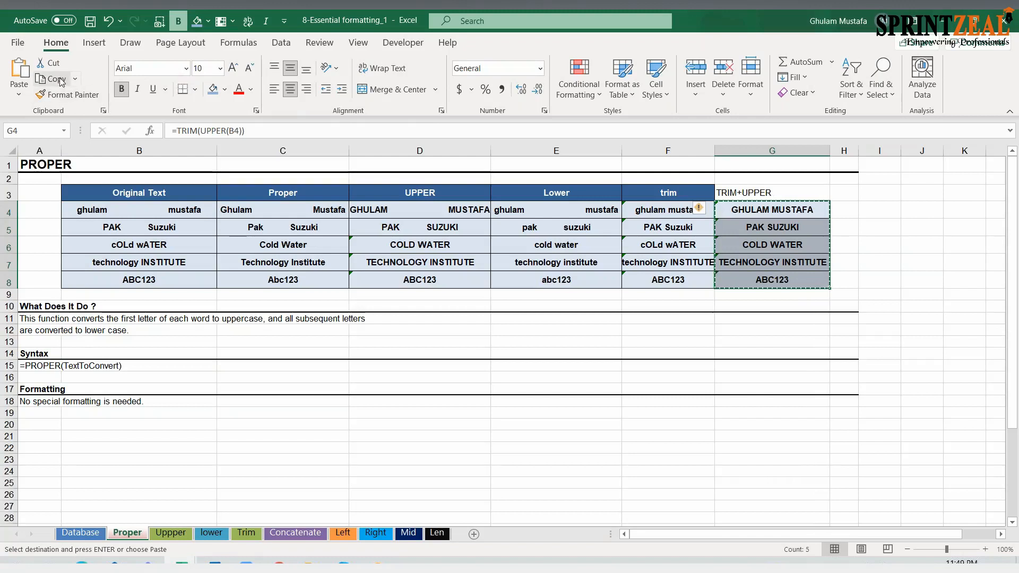
pyautogui.scroll(-1, 246, 388)
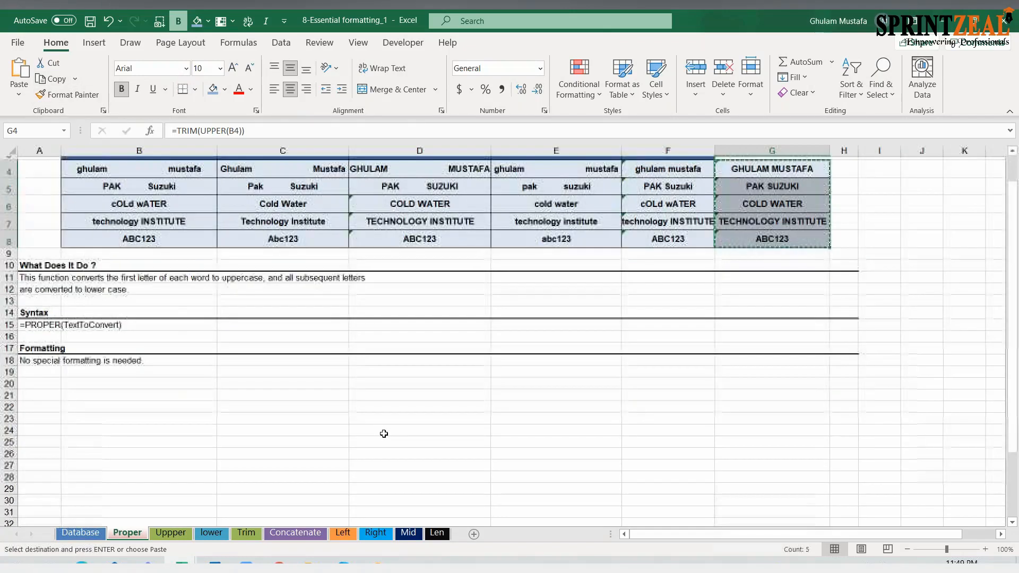
pyautogui.click(408, 380)
pyautogui.click(18, 95)
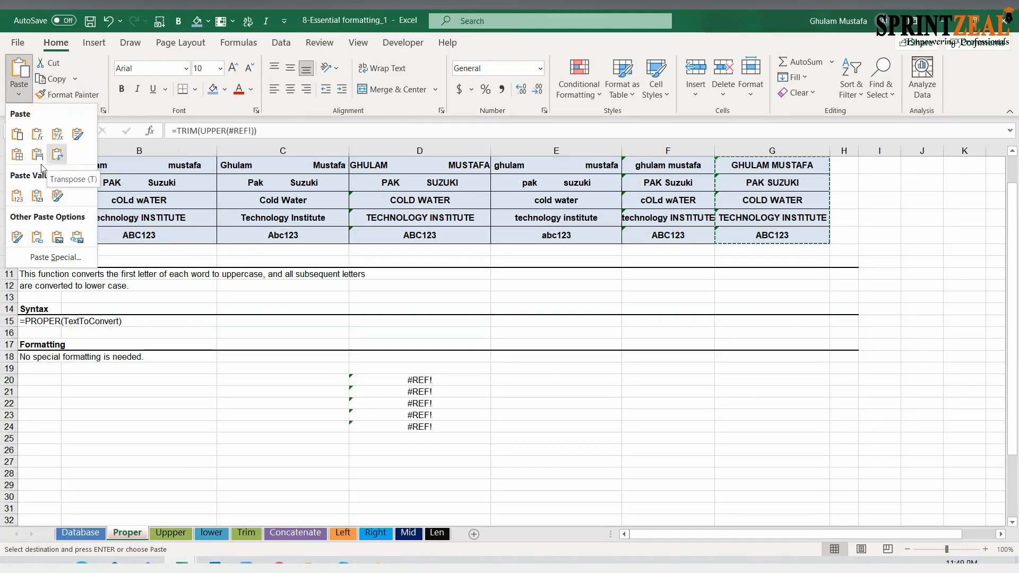
pyautogui.click(17, 198)
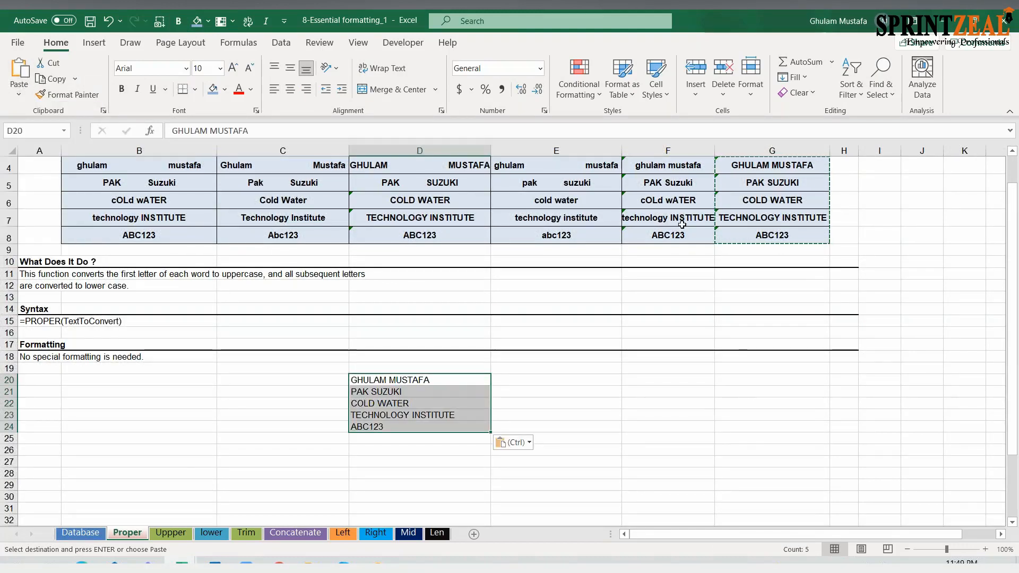
pyautogui.press('Escape')
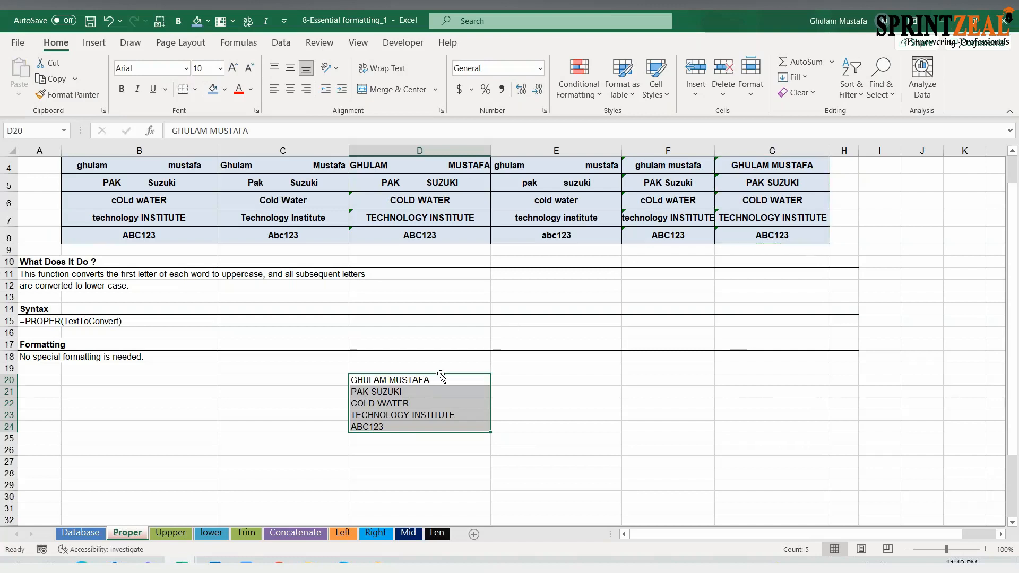
pyautogui.click(427, 387)
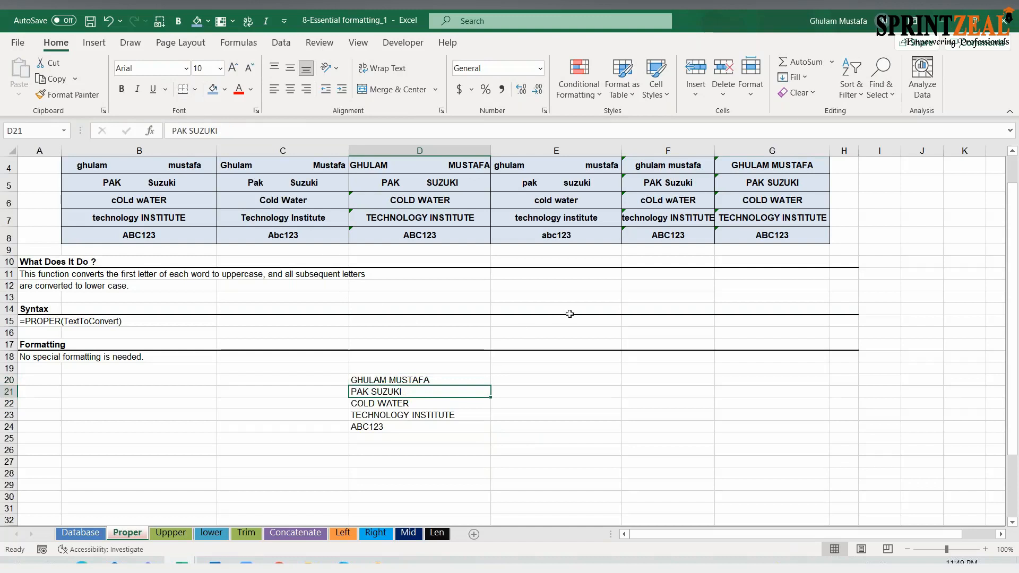
# Copy the TRIM+UPPER results G4:G8 and paste them as a static picture at E20
pyautogui.scroll(1, 580, 311)
pyautogui.scroll(2, 580, 311)
pyautogui.moveTo(764, 210); pyautogui.dragTo(758, 280)
pyautogui.hotkey('ctrl', 'c')
pyautogui.scroll(-2, 676, 304)
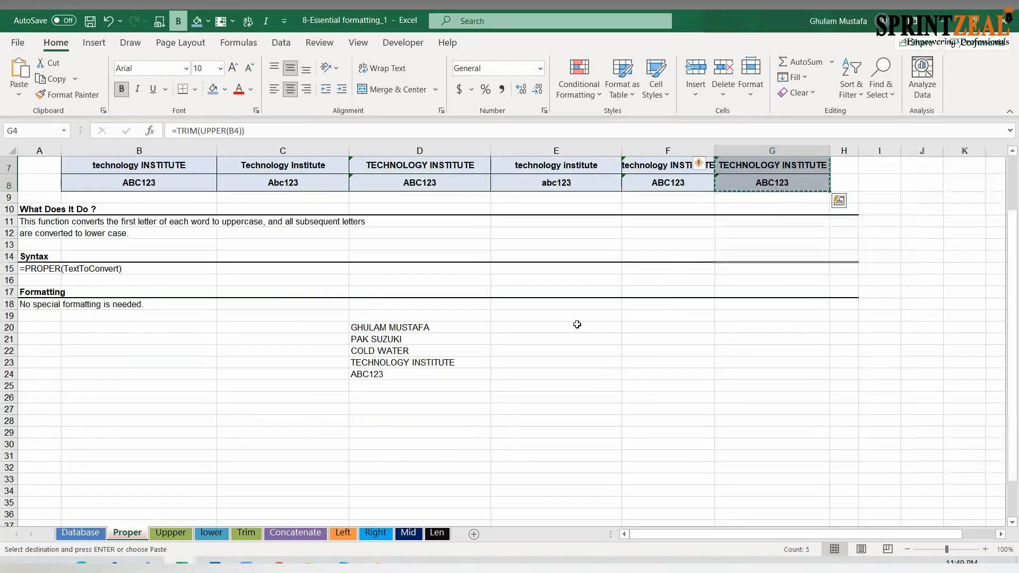
pyautogui.click(578, 324)
pyautogui.click(18, 94)
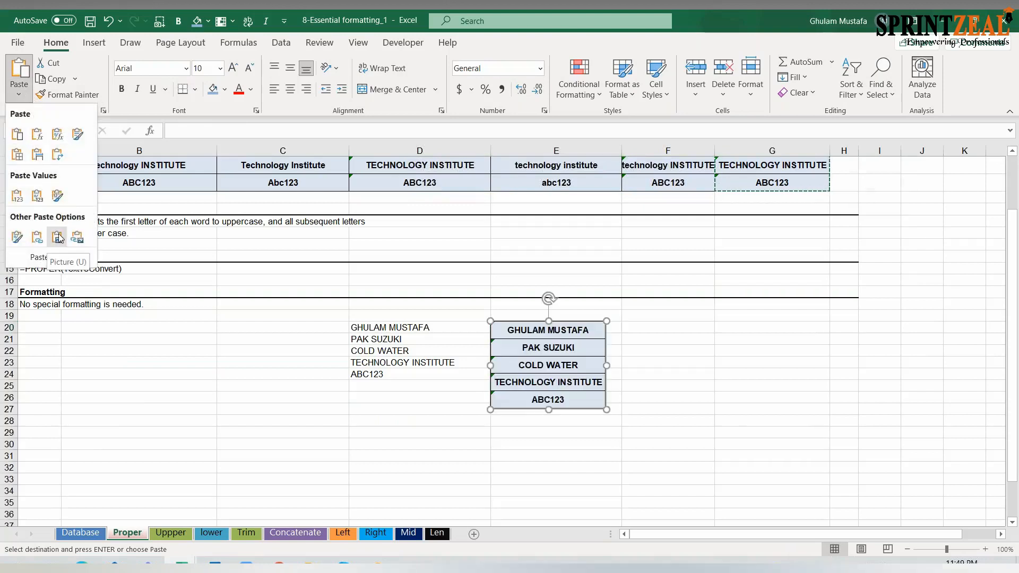
pyautogui.click(63, 239)
# Paste the copied range G4:G8 as a linked picture at F20
pyautogui.click(675, 330)
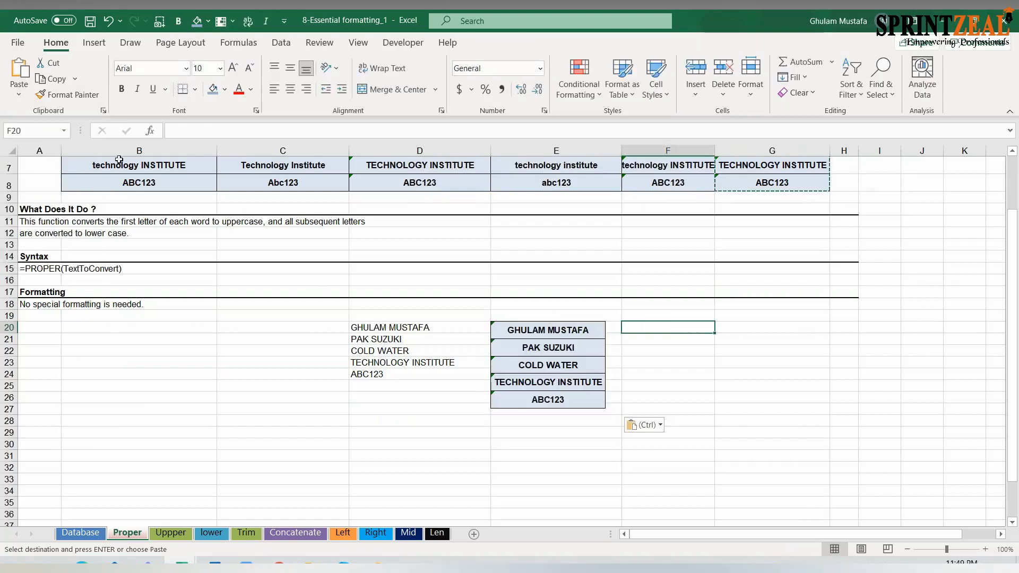
pyautogui.click(19, 95)
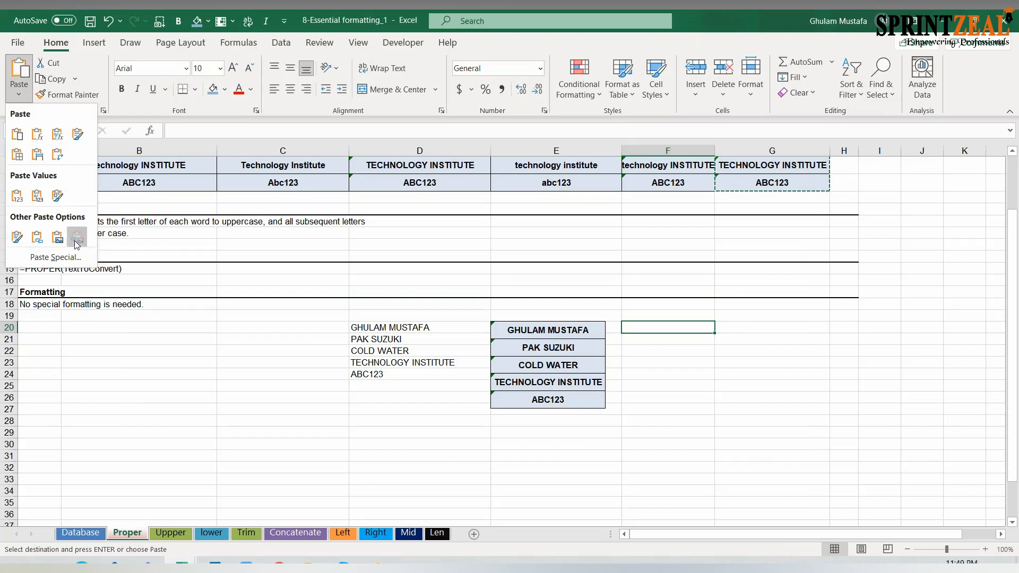
pyautogui.click(75, 243)
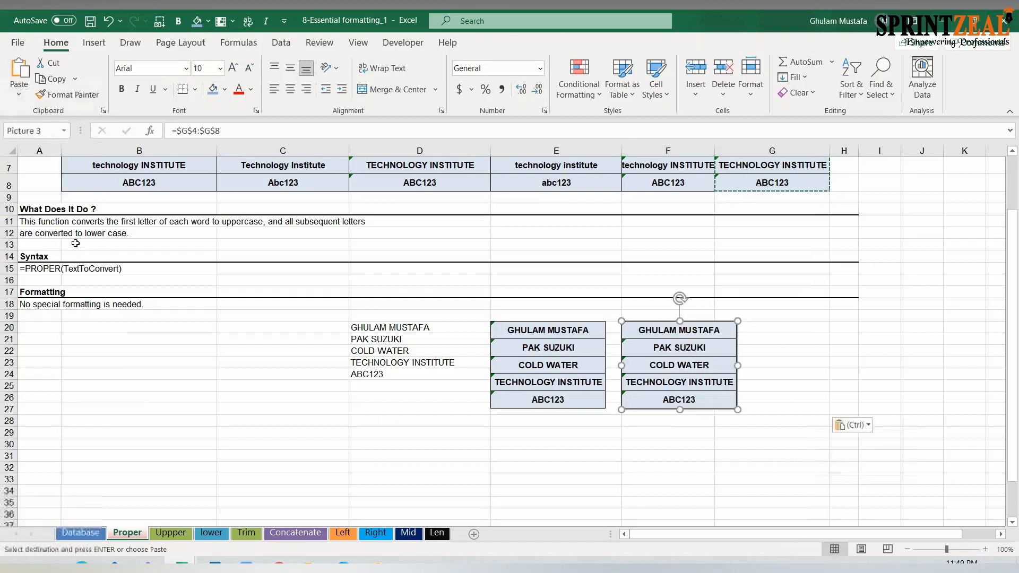
# Compare the source references of the static and linked pictures, then check the formula in source cell G4
pyautogui.click(581, 358)
pyautogui.click(683, 338)
pyautogui.click(571, 369)
pyautogui.click(682, 343)
pyautogui.click(564, 354)
pyautogui.click(662, 338)
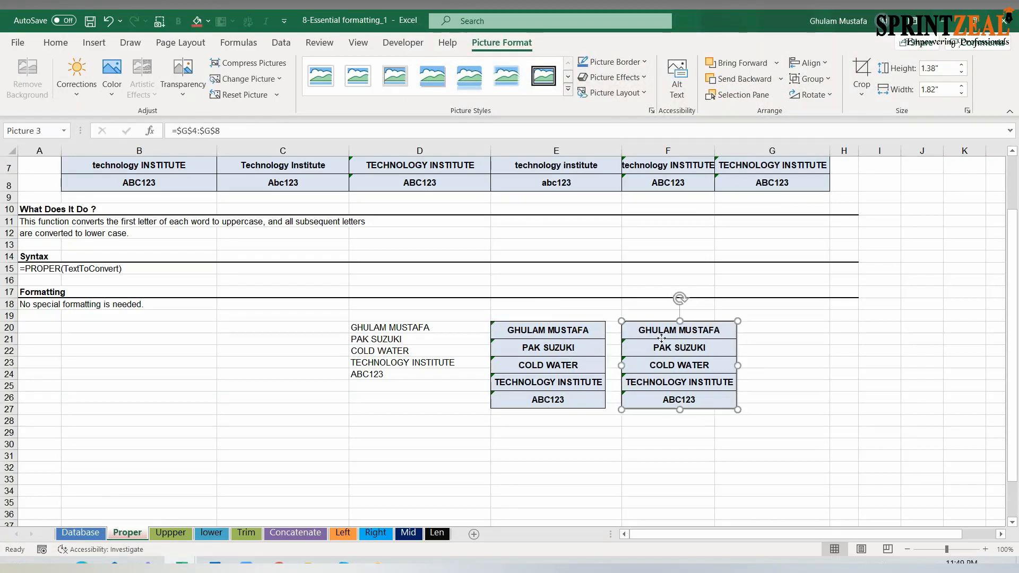
pyautogui.click(568, 361)
pyautogui.click(679, 345)
pyautogui.click(577, 374)
pyautogui.scroll(2, 647, 359)
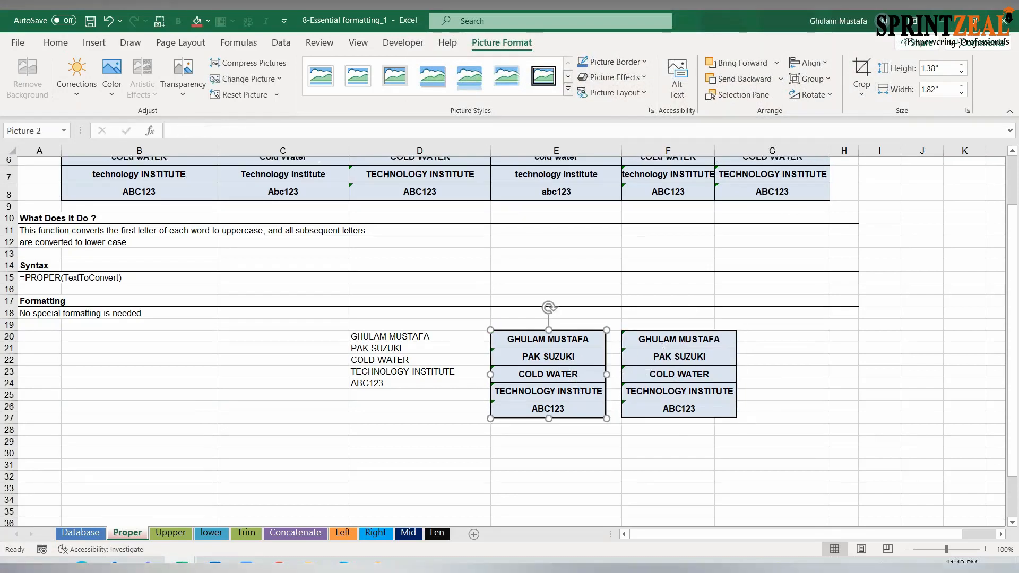
pyautogui.click(751, 210)
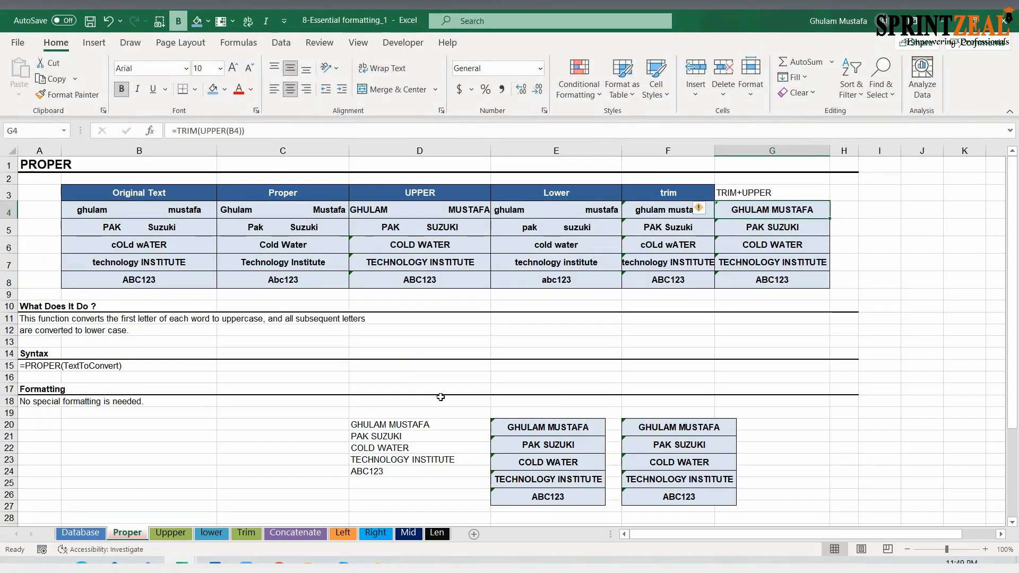
# Replace the original text in cell B5 with a full name in mixed lower and upper case
pyautogui.click(167, 213)
pyautogui.click(187, 229)
pyautogui.press('capslock')
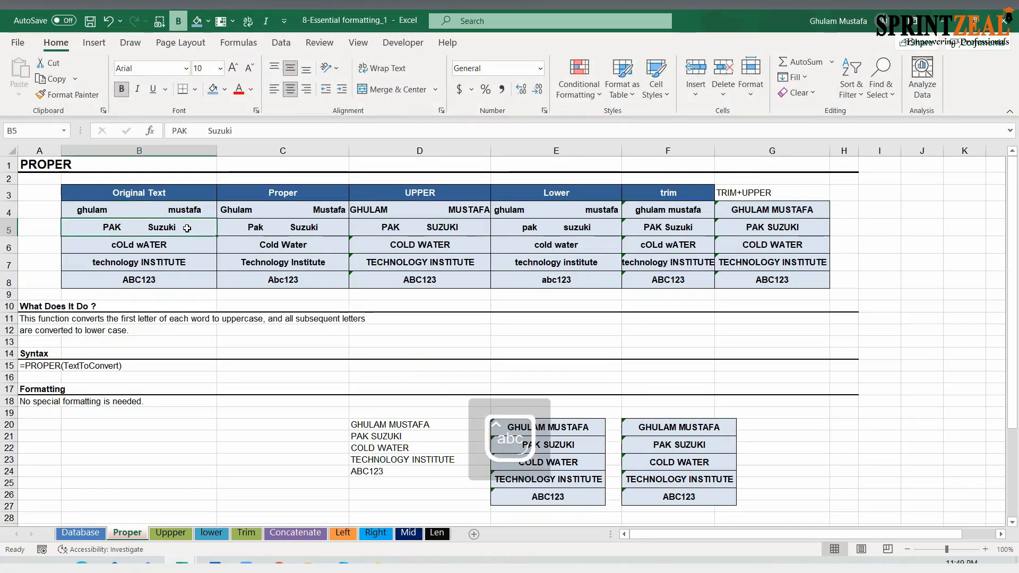
pyautogui.write('adas')
pyautogui.press('BackSpace')
pyautogui.write('ms')
pyautogui.press('capslock')
pyautogui.write('SMITH')
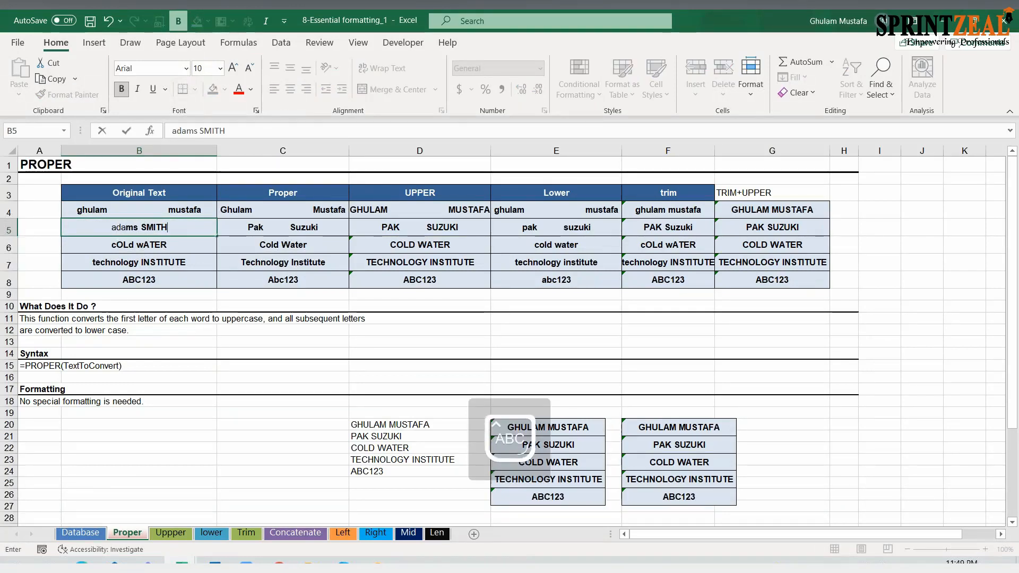
pyautogui.press('Return')
# Move the static picture up to start around row 18, and select the linked picture to check its source range
pyautogui.click(176, 231)
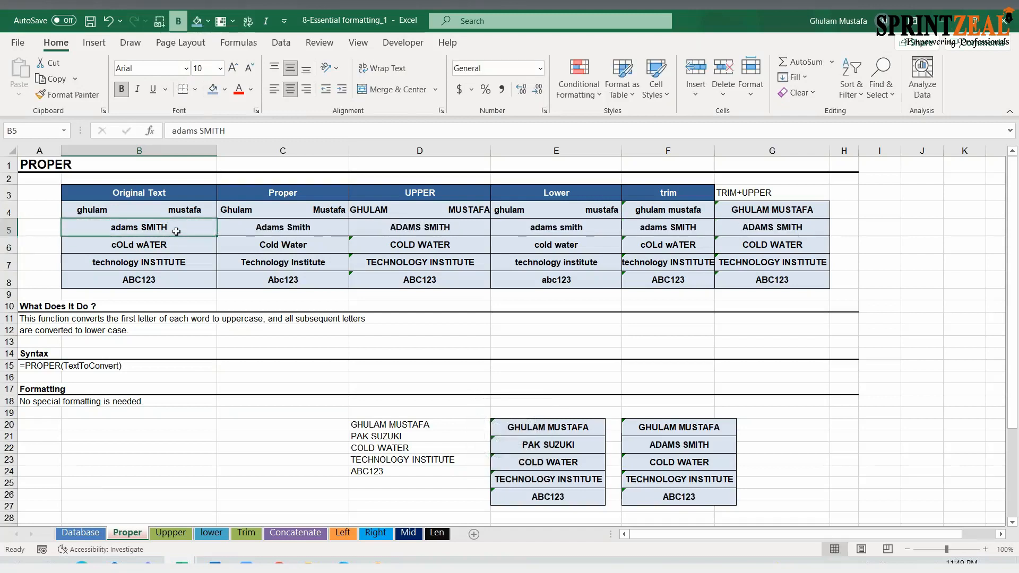
pyautogui.click(544, 449)
pyautogui.moveTo(543, 448); pyautogui.dragTo(537, 429)
pyautogui.click(660, 460)
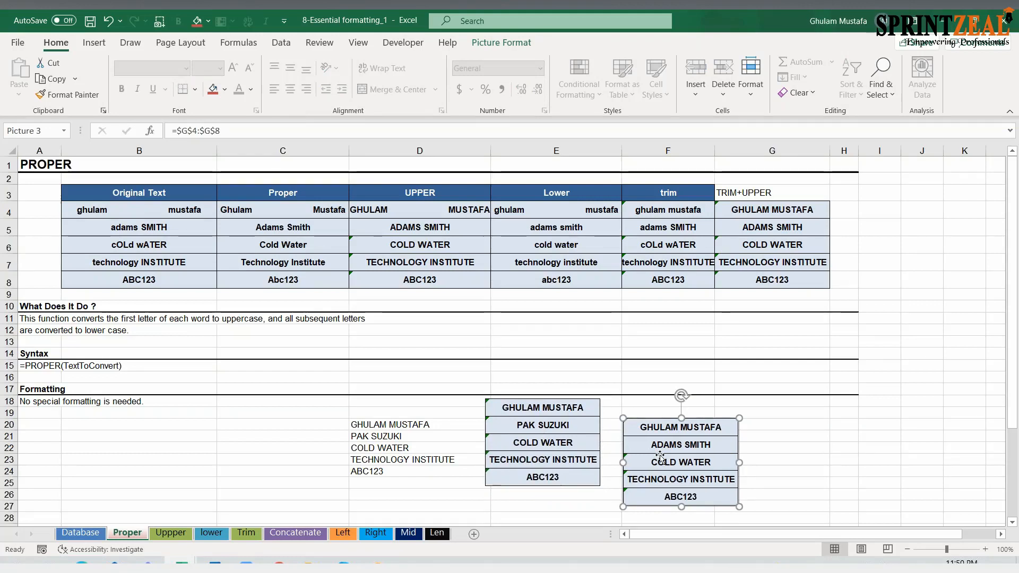
# Replace the text in cell B5 with "united sateTES" and check the linked picture
pyautogui.click(123, 224)
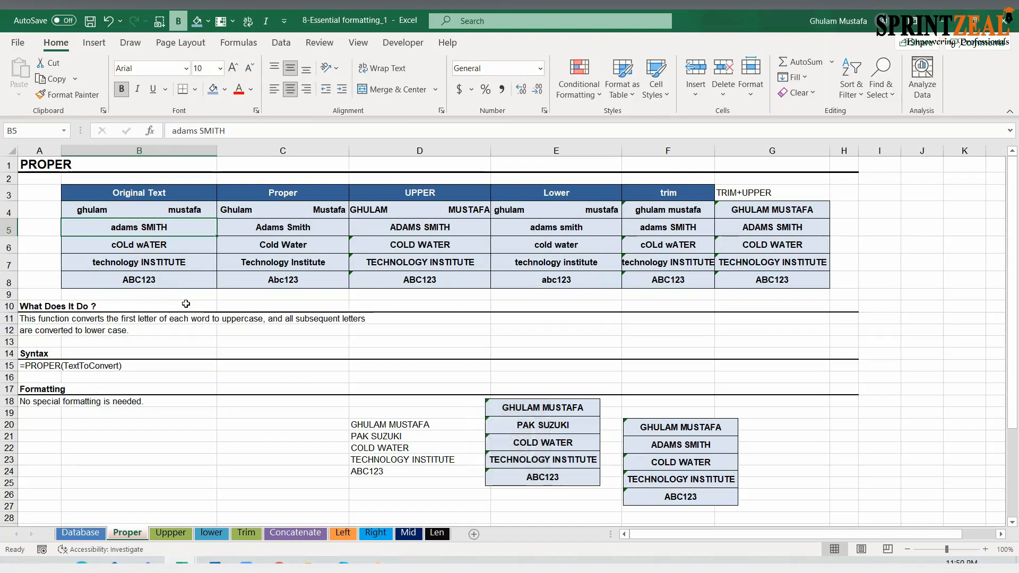
pyautogui.write('united sate')
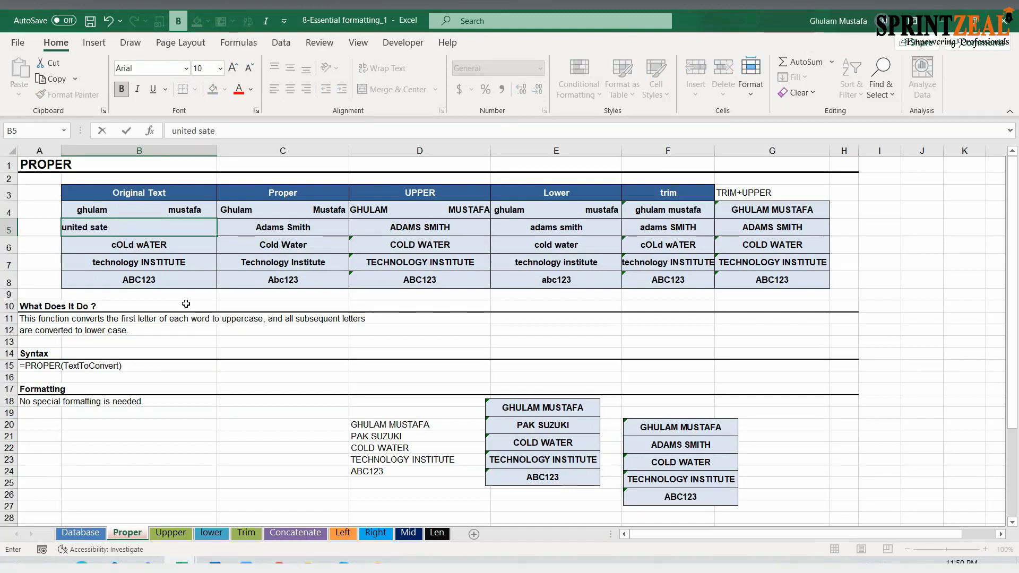
pyautogui.press('capslock')
pyautogui.write('ed sateTES')
pyautogui.press('Return')
pyautogui.press('capslock')
pyautogui.click(149, 227)
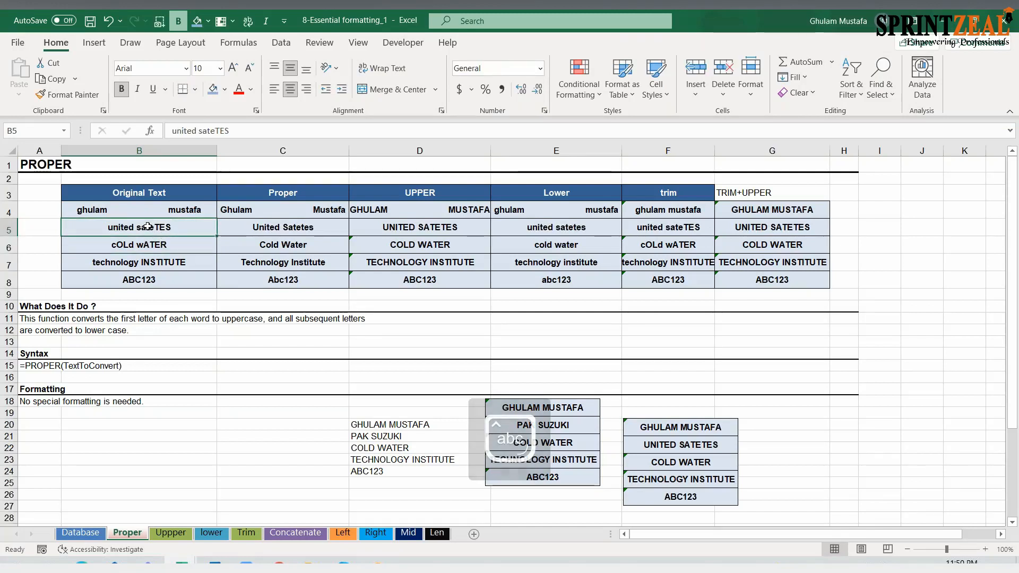
pyautogui.click(673, 448)
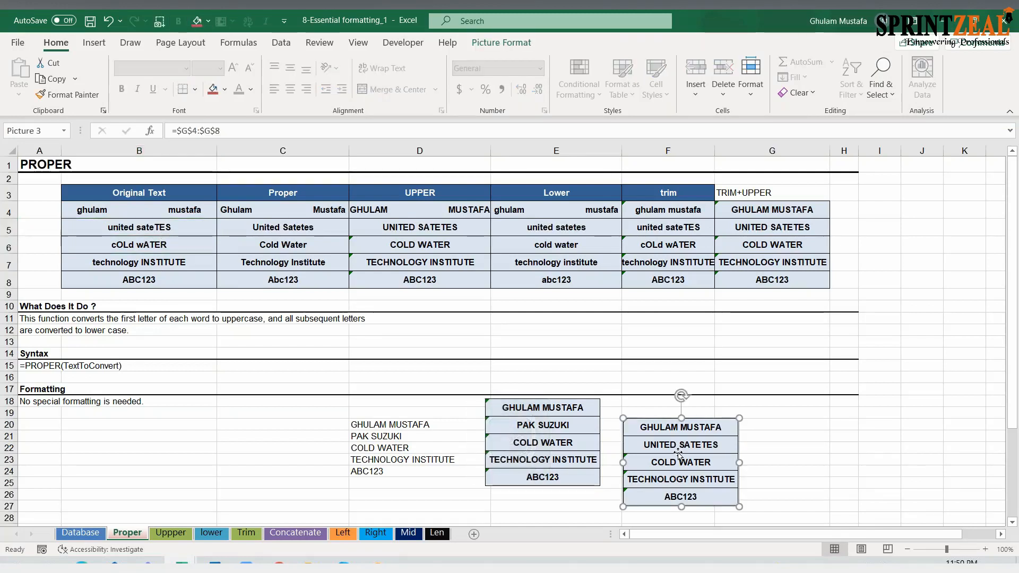
# Run the spelling check on cell B5, correct "sateTES" to "states", and check the linked picture
pyautogui.click(161, 228)
pyautogui.press('Return')
pyautogui.click(171, 227)
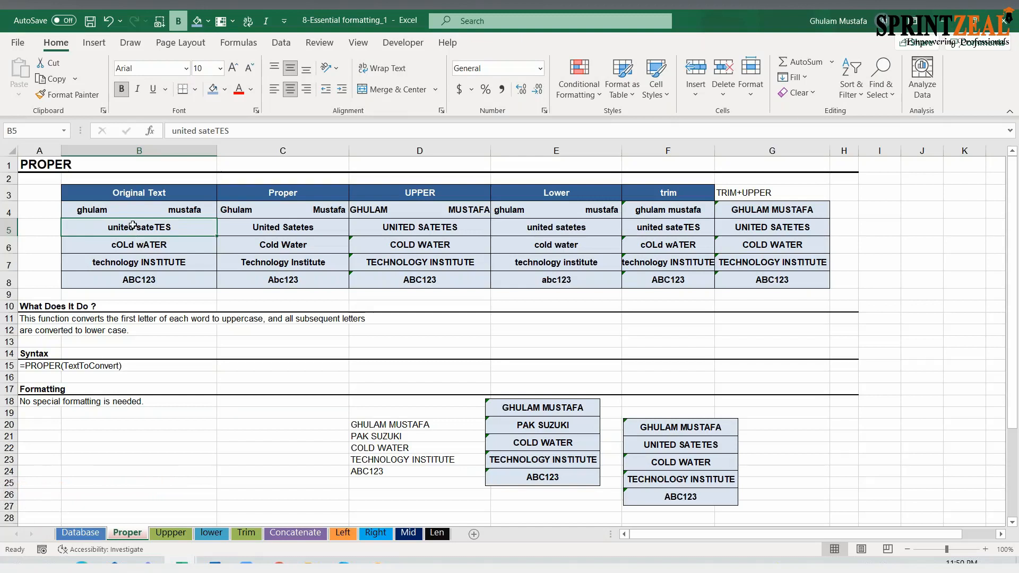
pyautogui.press('F7')
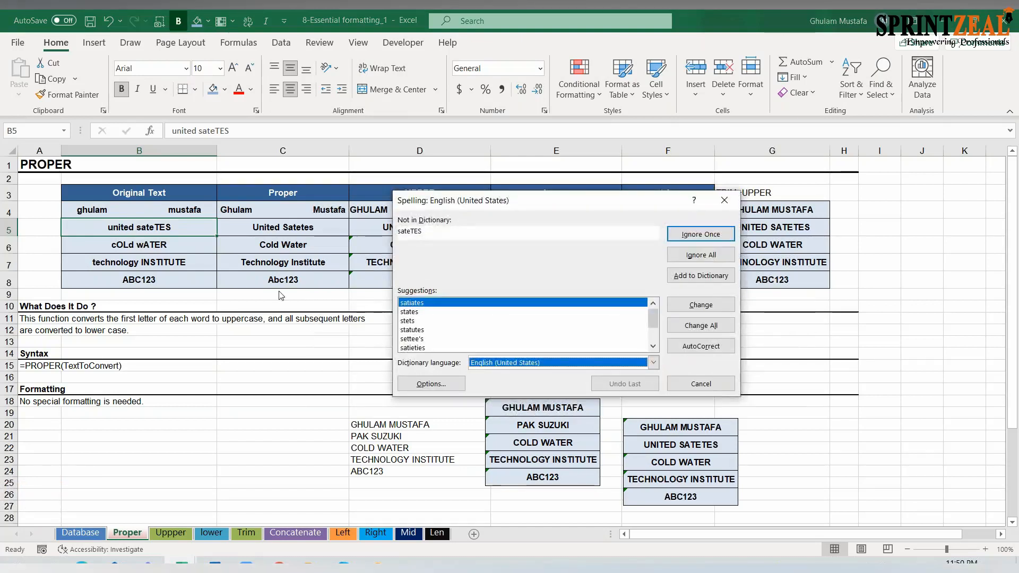
pyautogui.click(419, 312)
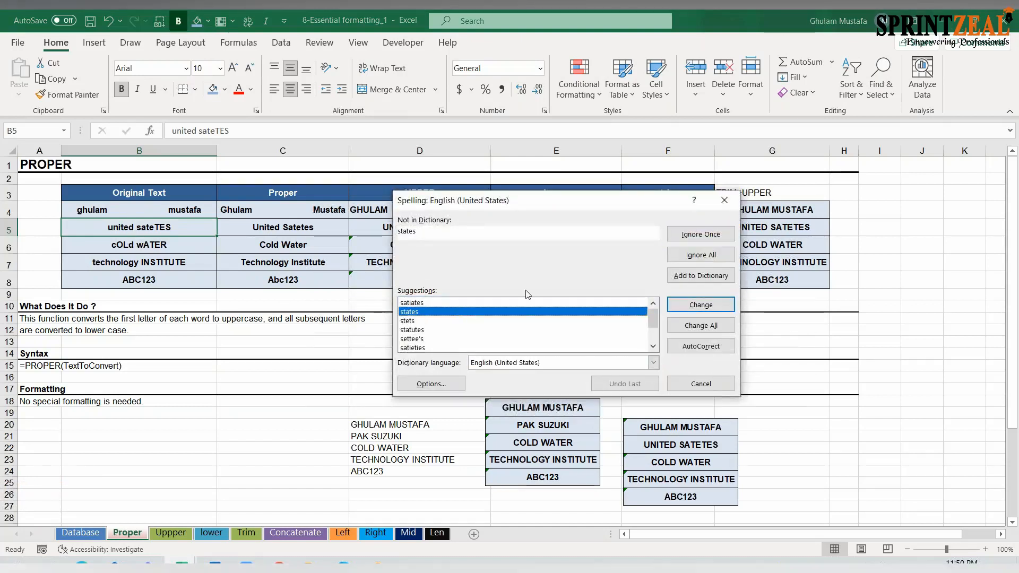
pyautogui.click(706, 307)
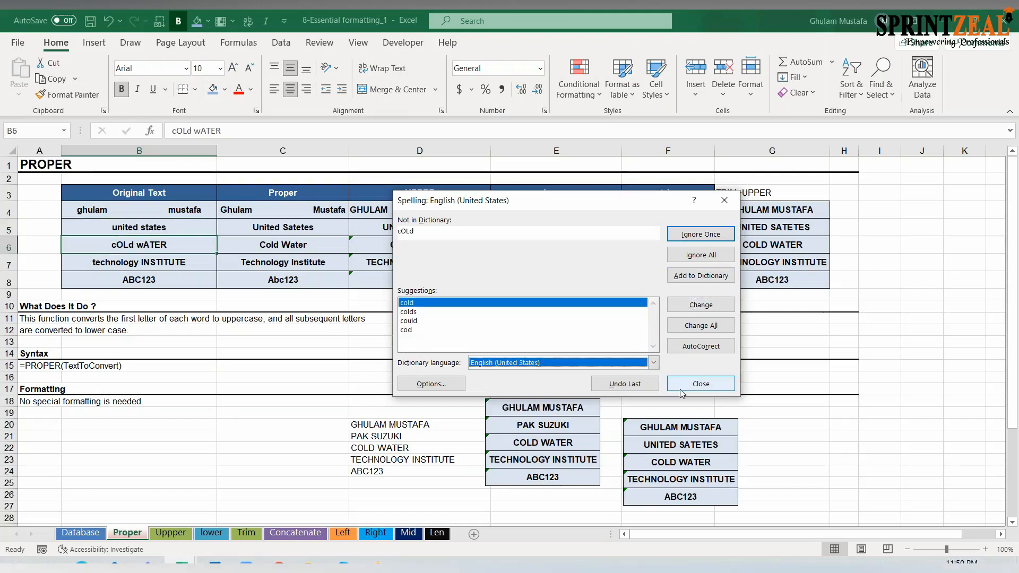
pyautogui.click(700, 384)
pyautogui.click(513, 325)
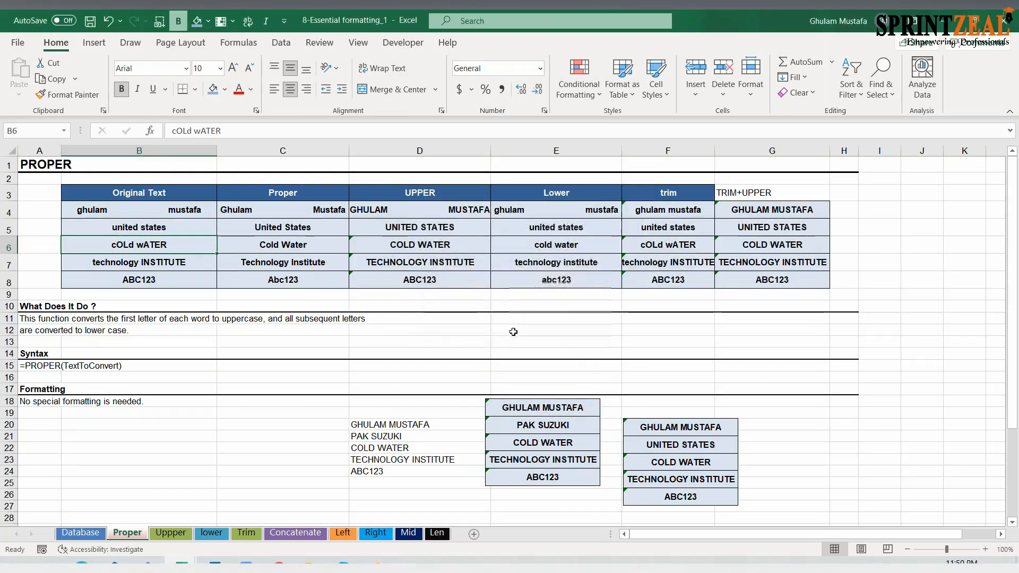
pyautogui.click(671, 454)
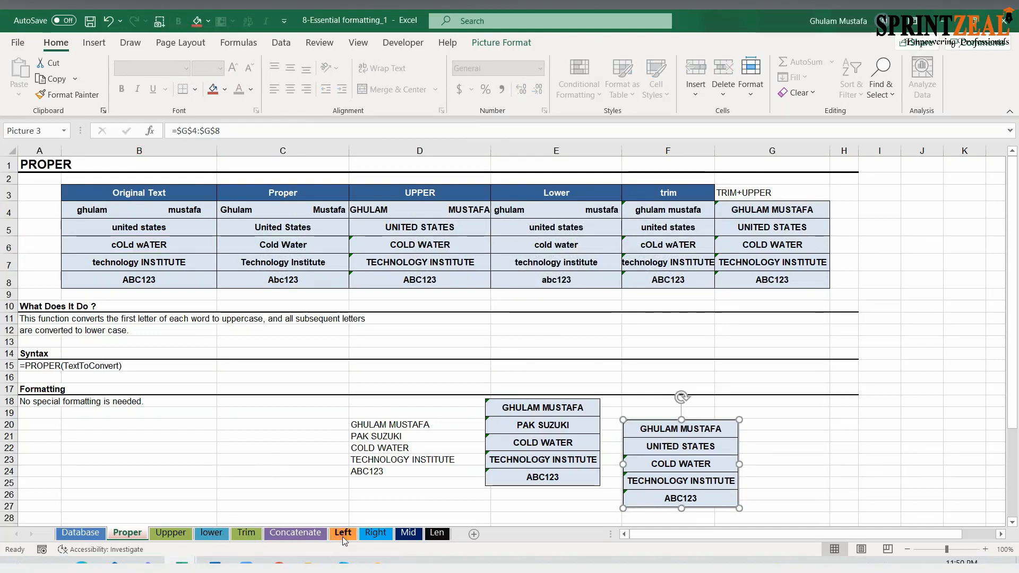
pyautogui.moveTo(280, 402); pyautogui.dragTo(272, 378)
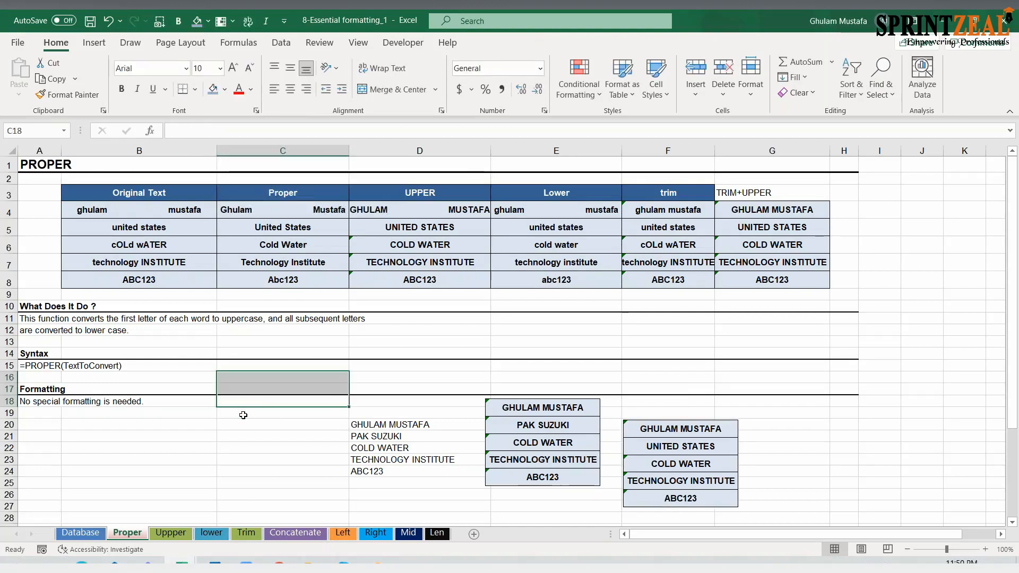
# On the Concatenate sheet, clear the contents of the existing results in D4:D9 and E4:E9
pyautogui.click(295, 532)
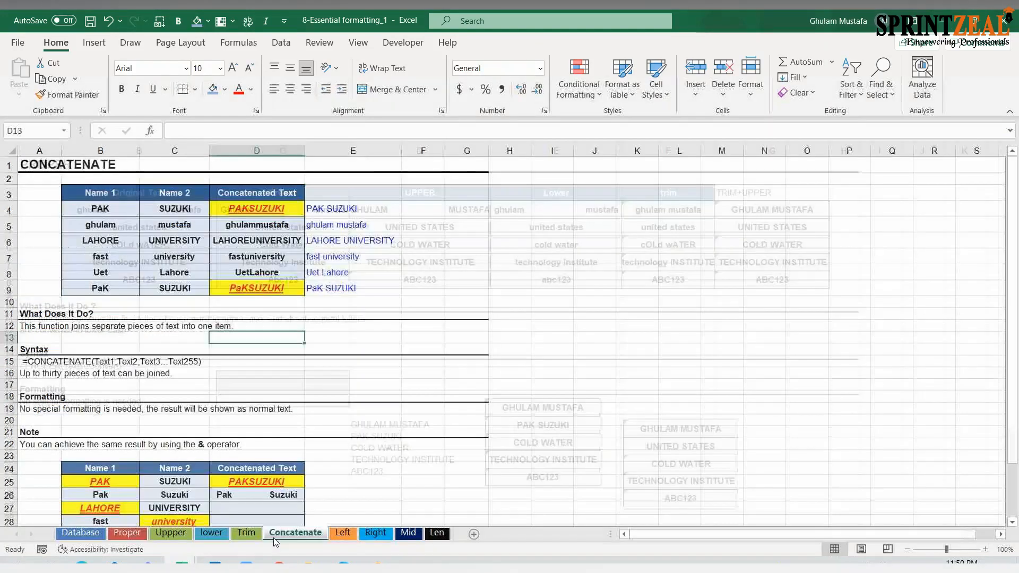
pyautogui.moveTo(239, 205); pyautogui.dragTo(256, 288)
pyautogui.press('Delete')
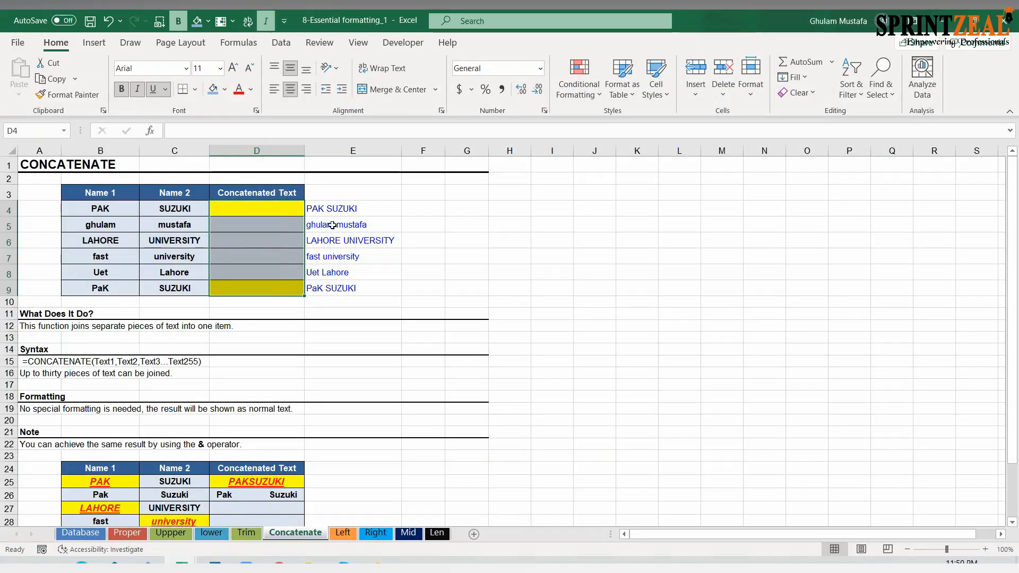
pyautogui.moveTo(332, 209); pyautogui.dragTo(335, 287)
pyautogui.press('Delete')
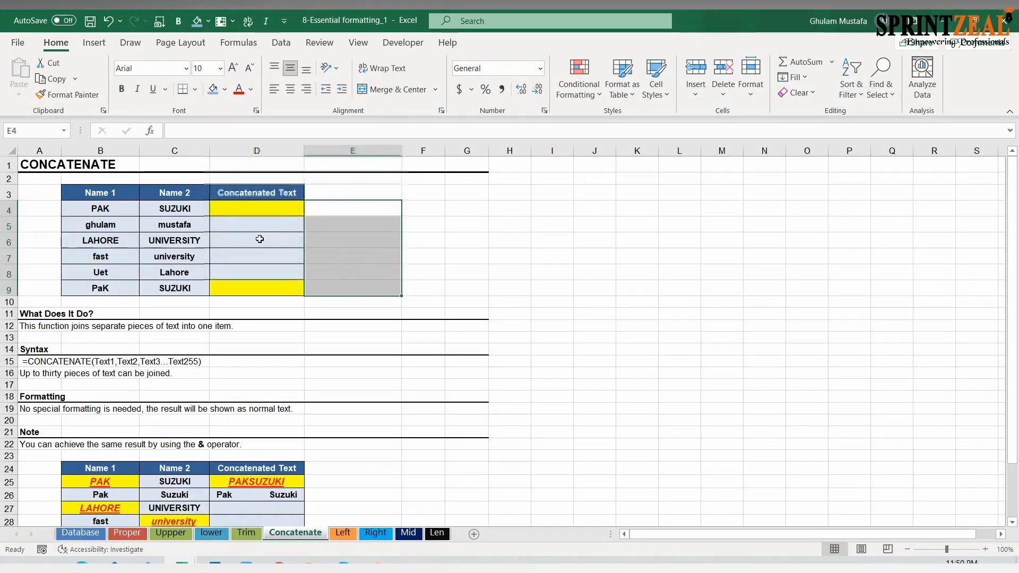
# Enter "pak suzuki" by hand in cell D4 as the combination of the Name 1 and Name 2 values
pyautogui.click(237, 213)
pyautogui.click(118, 207)
pyautogui.click(163, 206)
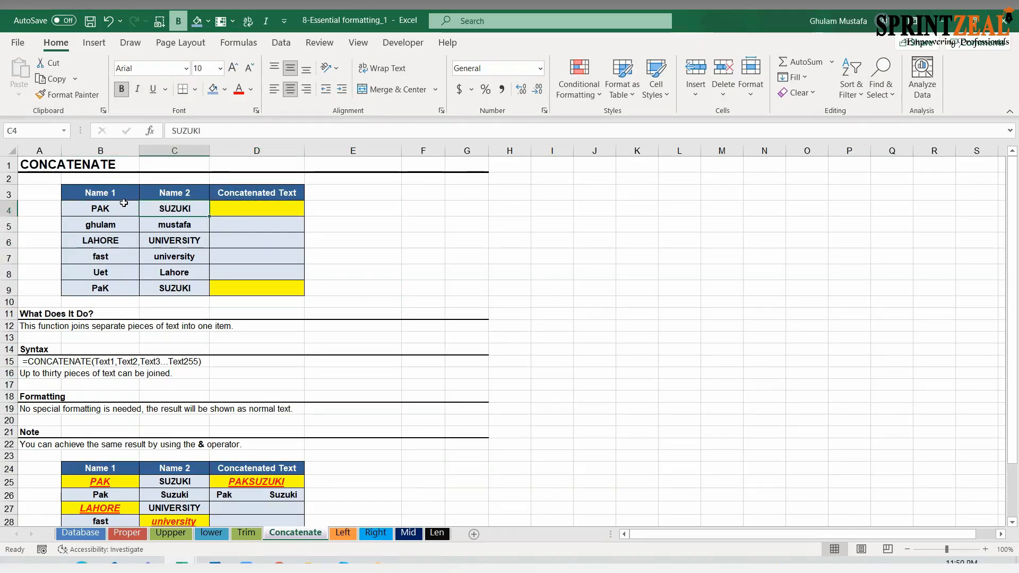
pyautogui.click(255, 209)
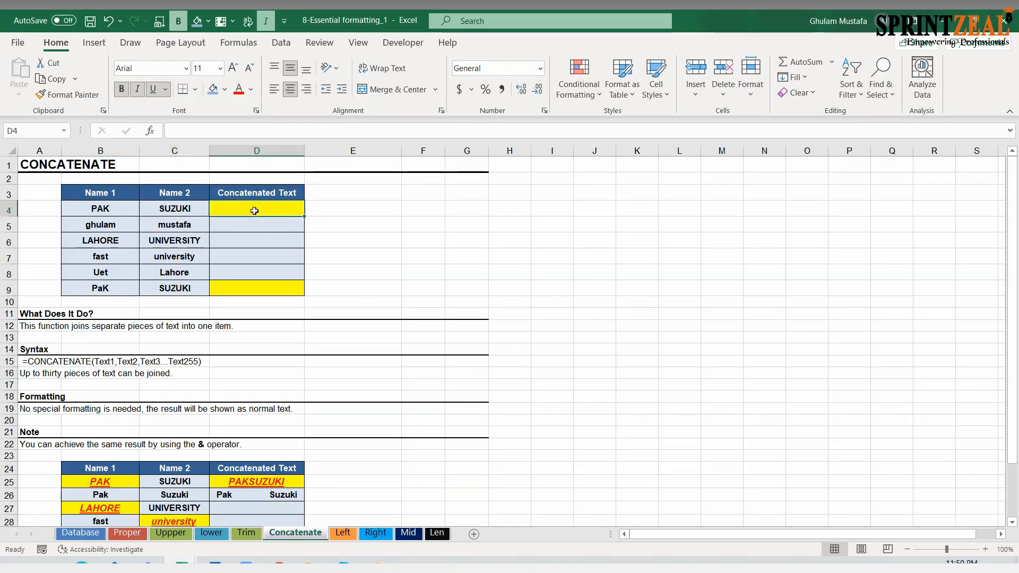
pyautogui.write('pak zu')
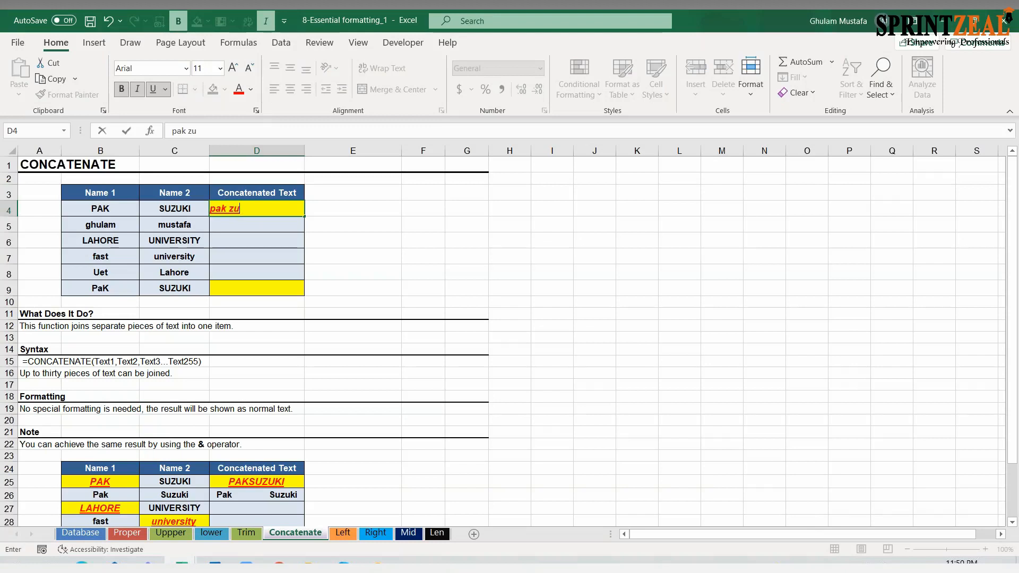
pyautogui.write('zuki')
pyautogui.press('Return')
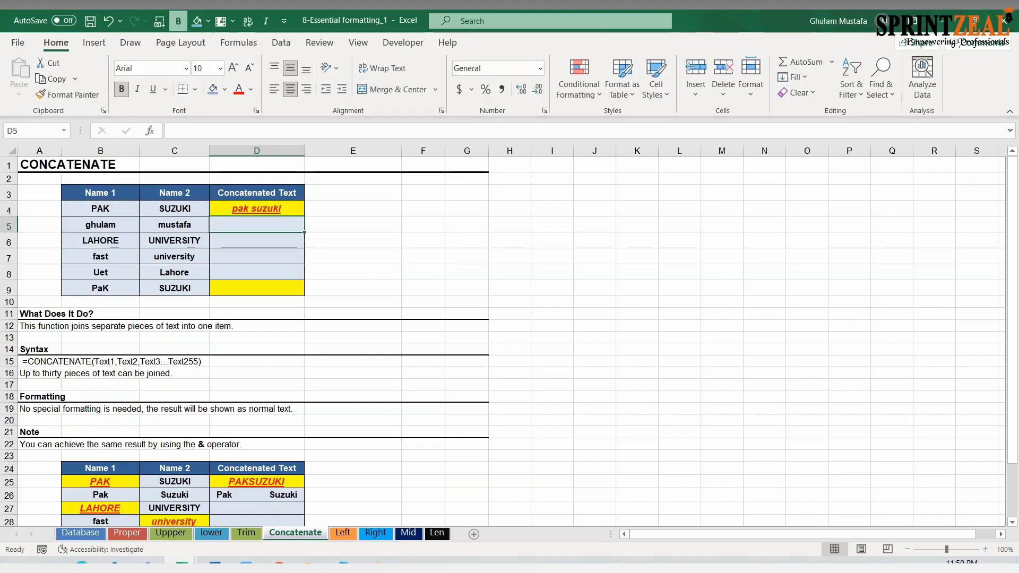
# Clear the formatting of D4:D9 and remove the manually entered text from cell D4
pyautogui.click(255, 213)
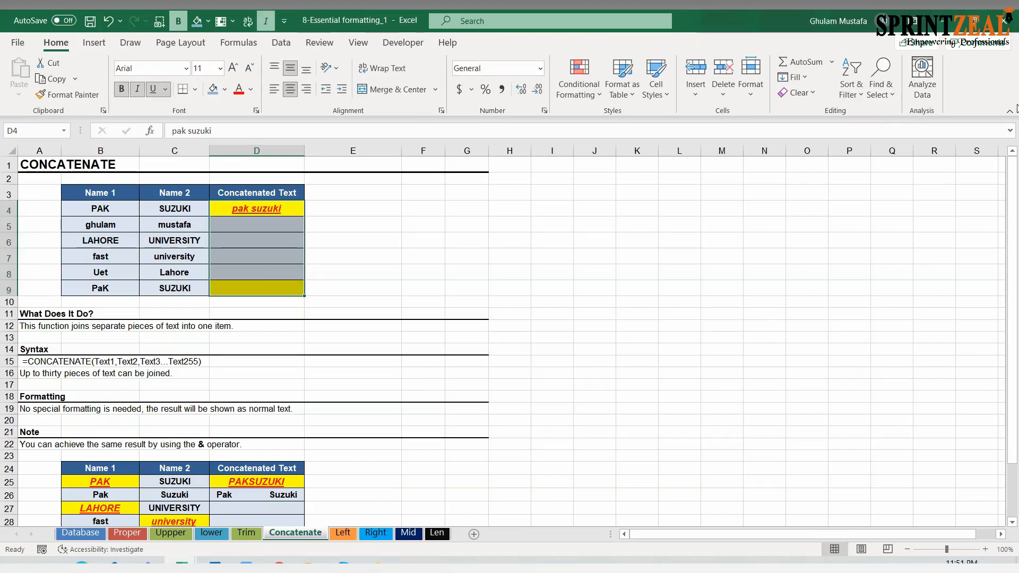
pyautogui.click(796, 92)
pyautogui.click(813, 131)
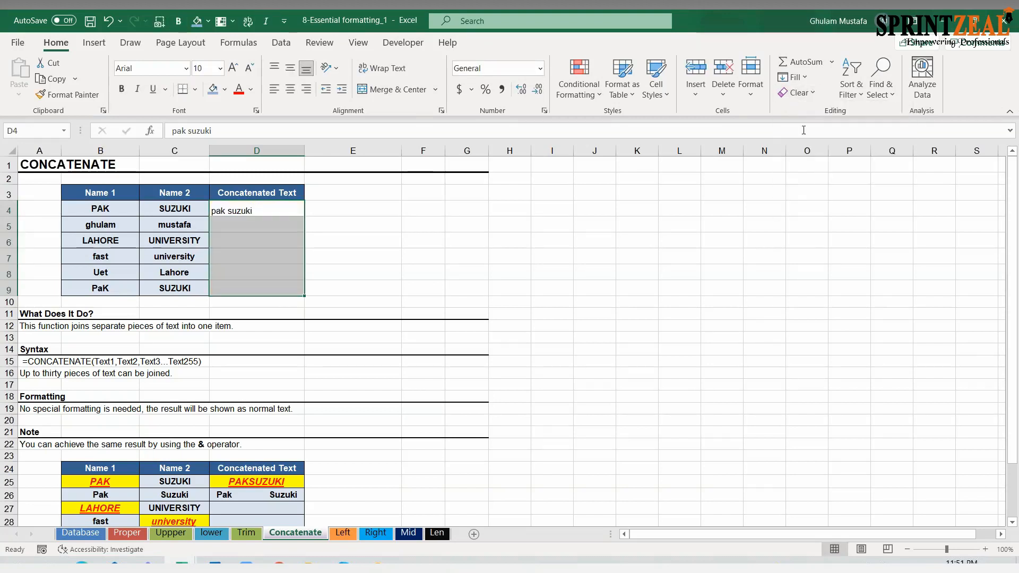
pyautogui.click(445, 268)
pyautogui.click(289, 214)
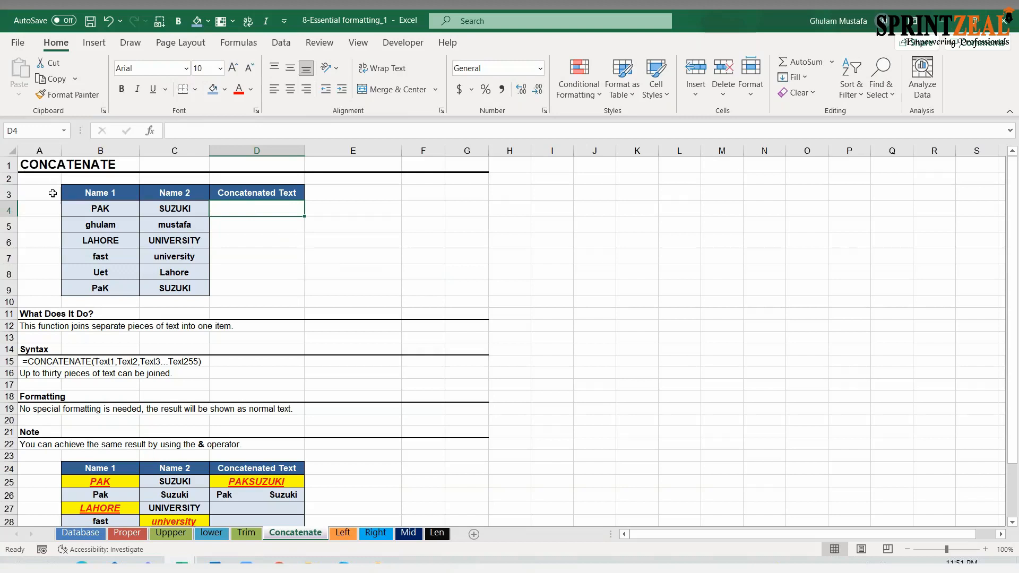
# Examine the Name 1 and Name 2 pairs in rows 4 to 6 and the function title in cell A1
pyautogui.moveTo(90, 213); pyautogui.dragTo(181, 204)
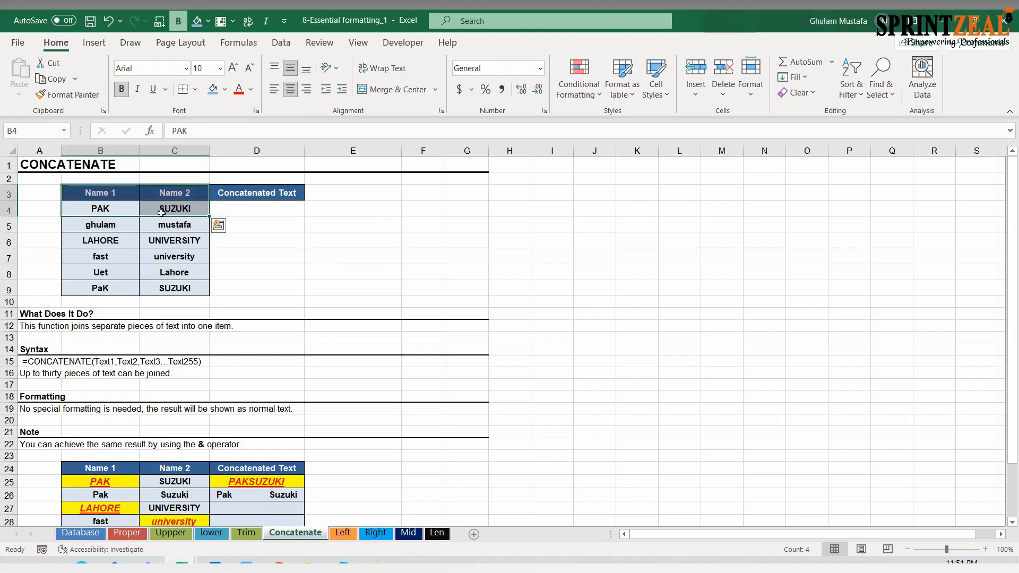
pyautogui.moveTo(116, 222); pyautogui.dragTo(154, 223)
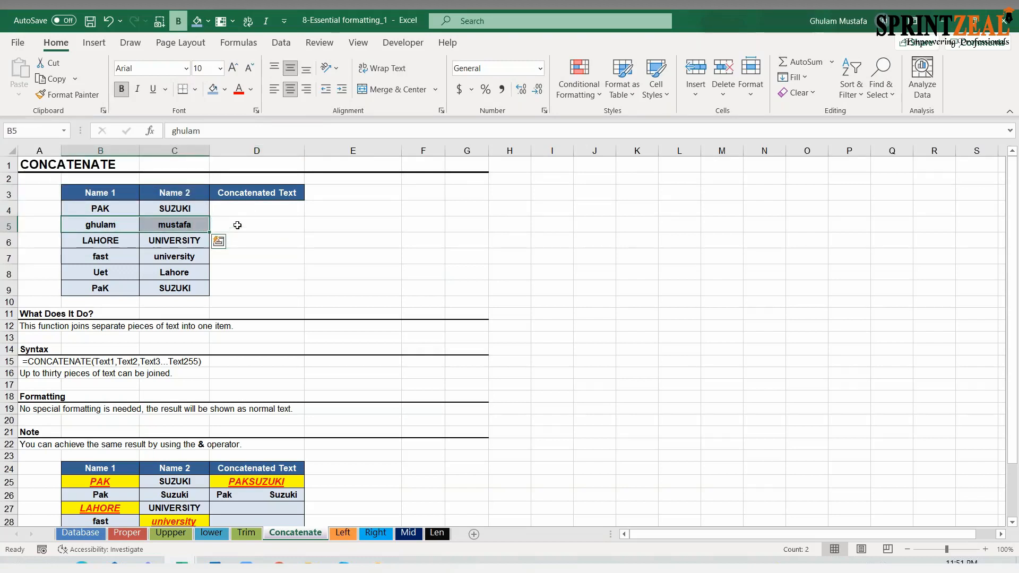
pyautogui.click(242, 210)
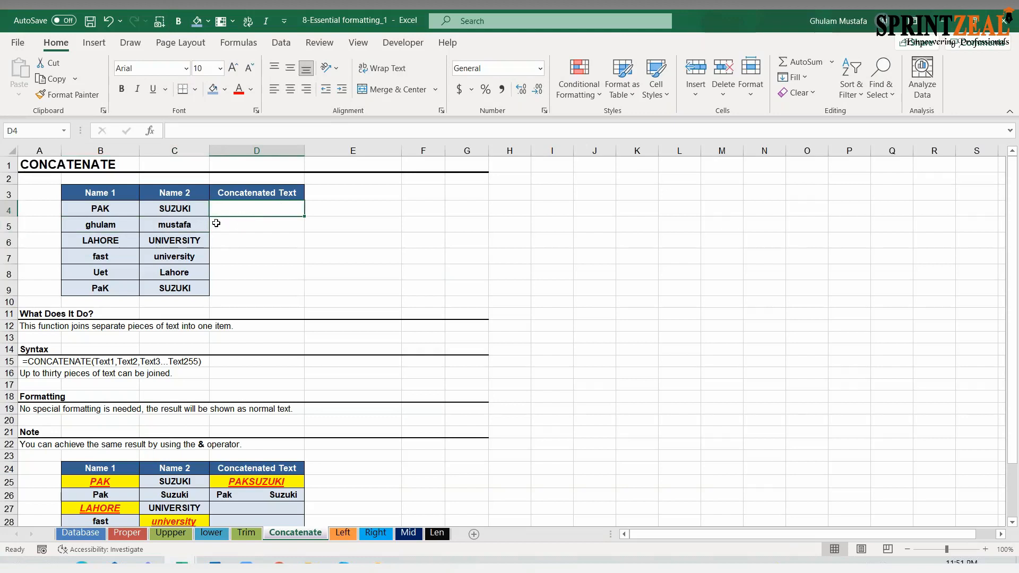
pyautogui.moveTo(122, 228); pyautogui.dragTo(118, 242)
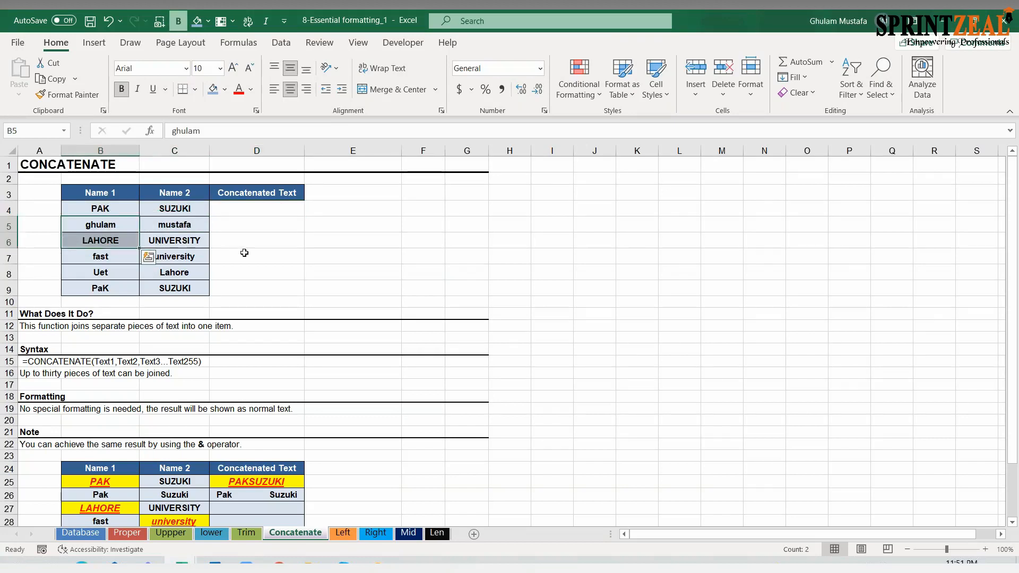
pyautogui.click(232, 213)
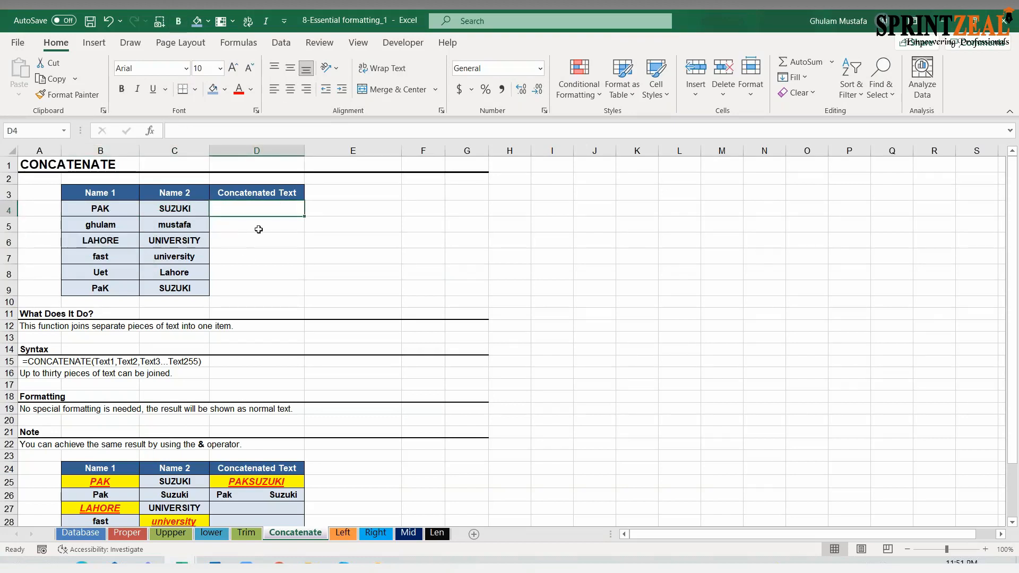
pyautogui.click(85, 165)
pyautogui.click(52, 167)
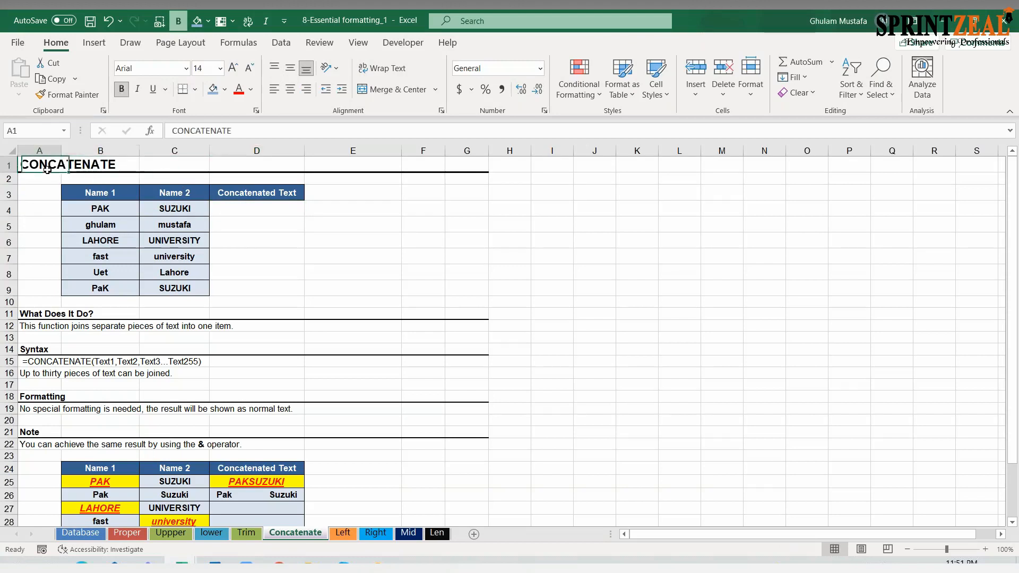
# Join the two names in cell D4 with =CONCATENATE(B4,C4) and fill the formula down to D9
pyautogui.click(270, 208)
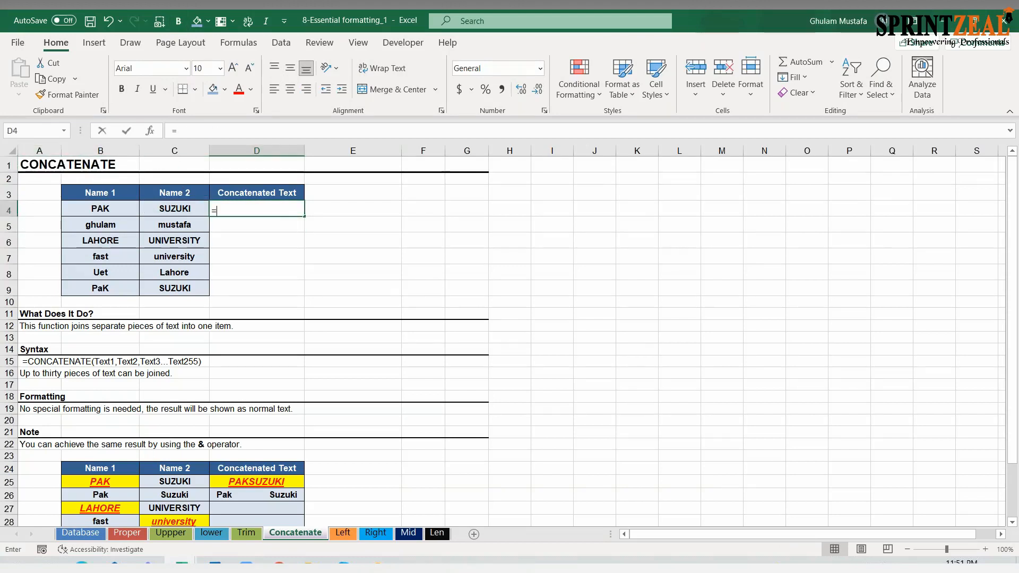
pyautogui.write('=con')
pyautogui.click(272, 271)
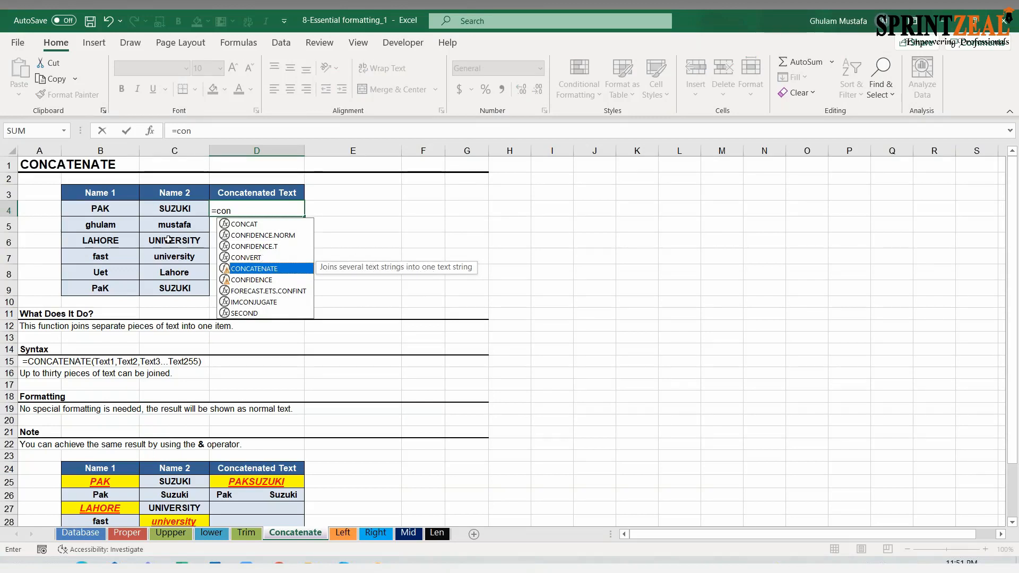
pyautogui.press('Tab')
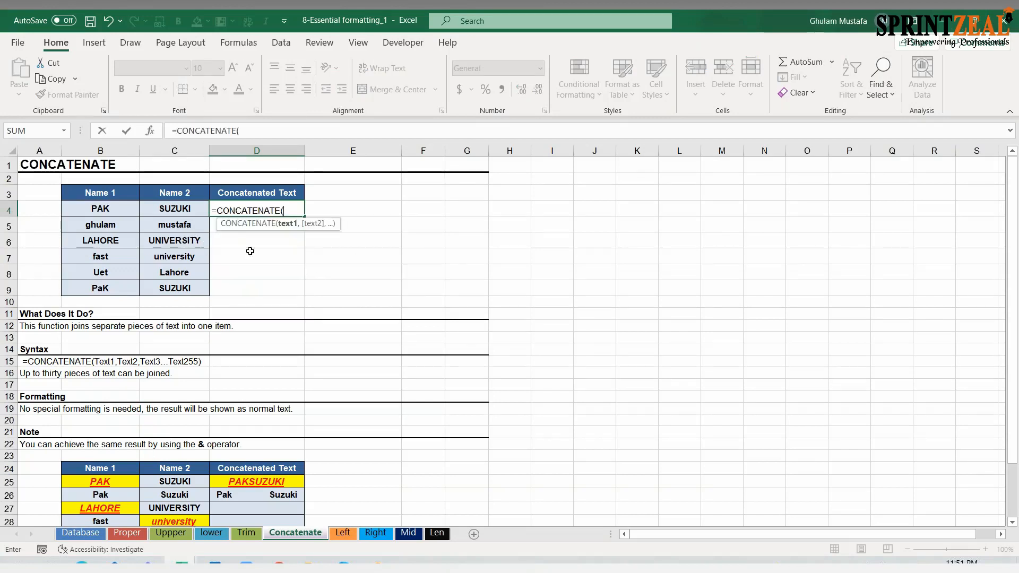
pyautogui.click(115, 208)
pyautogui.write(',')
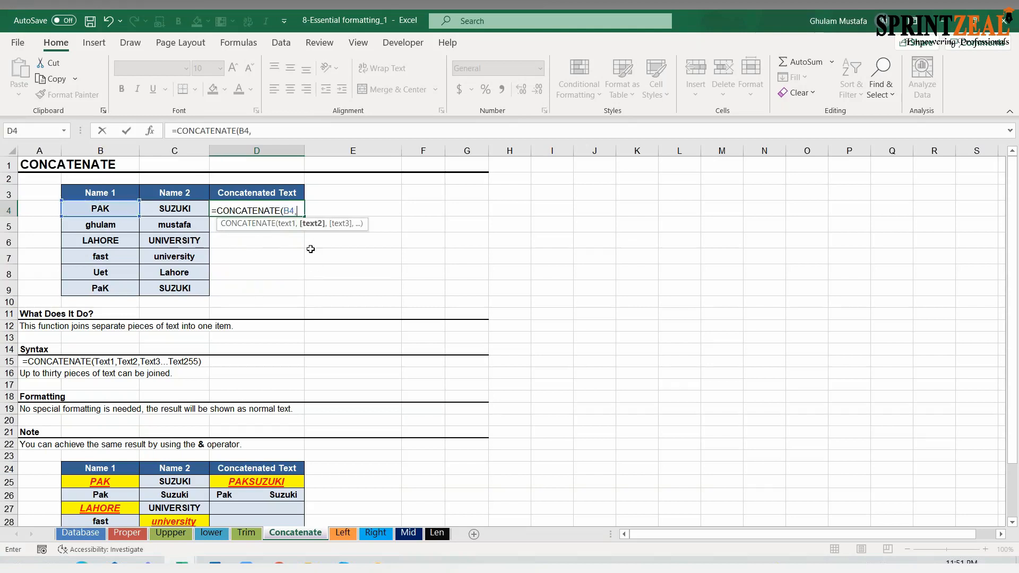
pyautogui.click(180, 209)
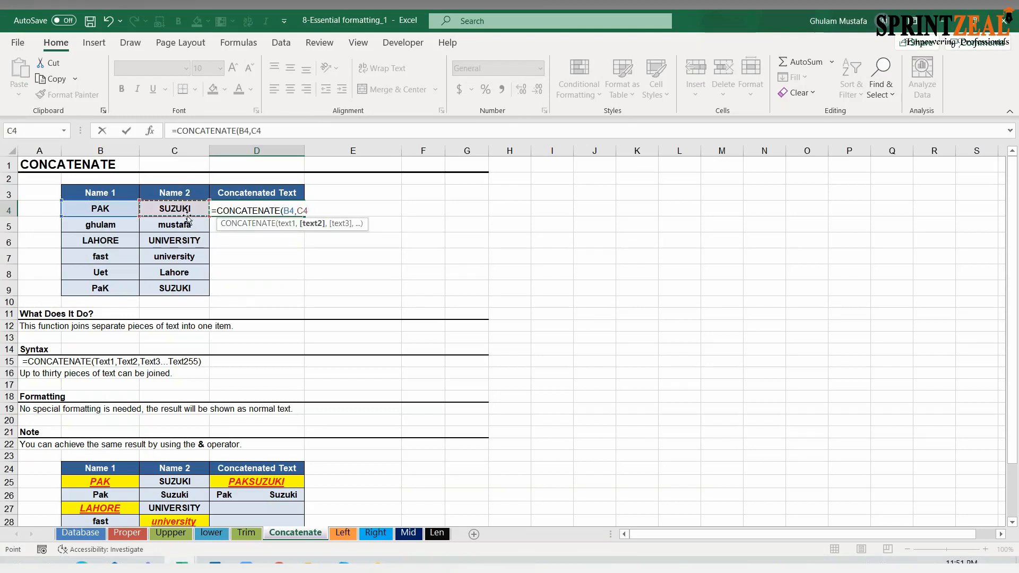
pyautogui.press('Return')
pyautogui.click(266, 208)
pyautogui.doubleClick(310, 218)
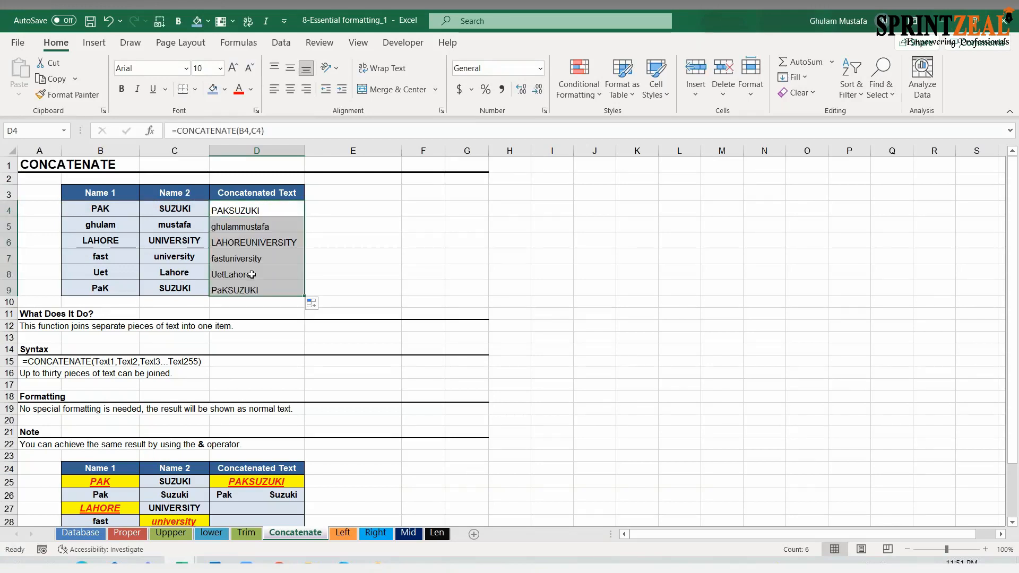
# Try to separate the joined names by inserting plain spaces before C4 in the CONCATENATE formula of cell D4
pyautogui.click(240, 207)
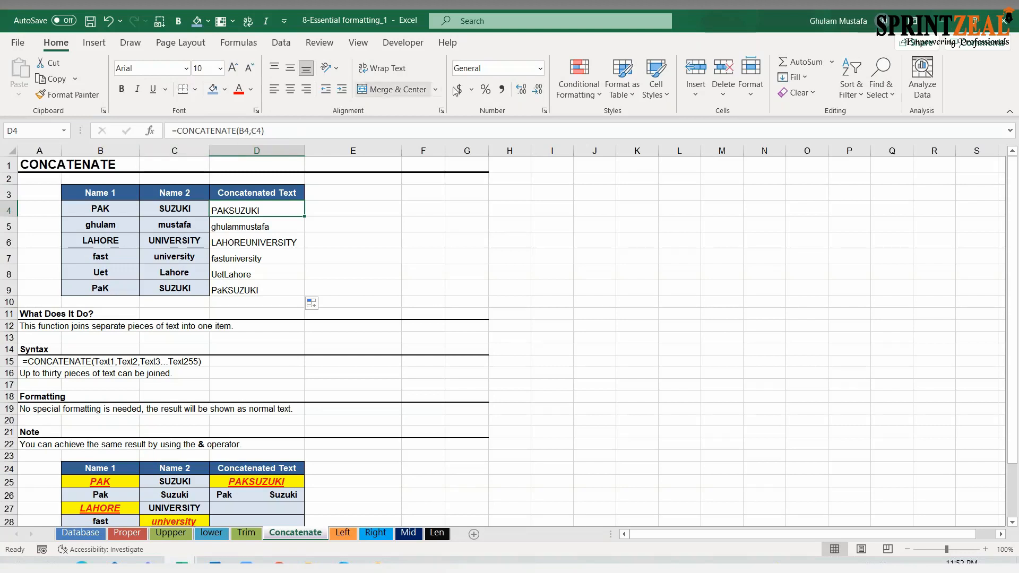
pyautogui.click(253, 131)
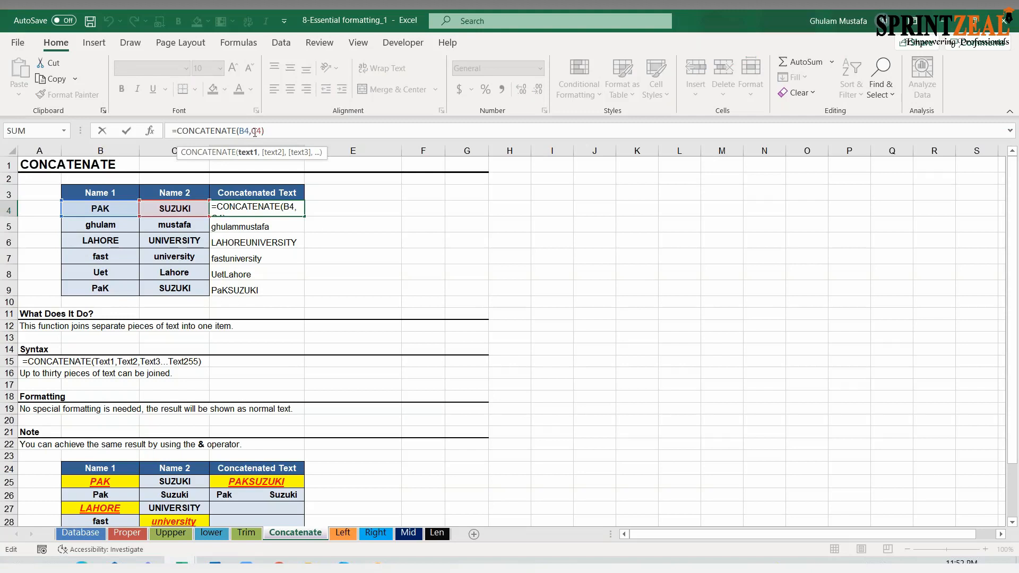
pyautogui.click(254, 131)
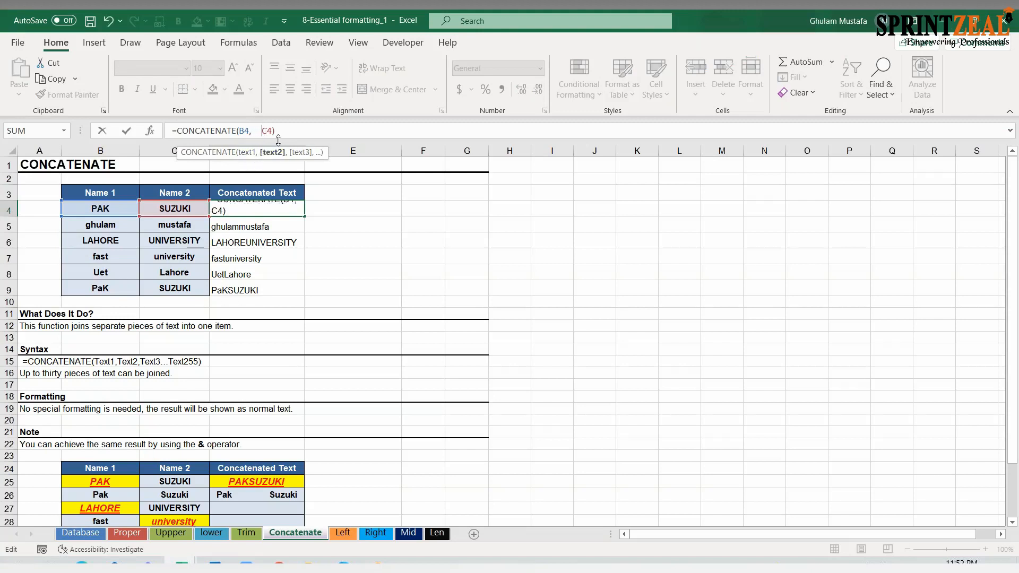
pyautogui.press('Return')
pyautogui.click(294, 208)
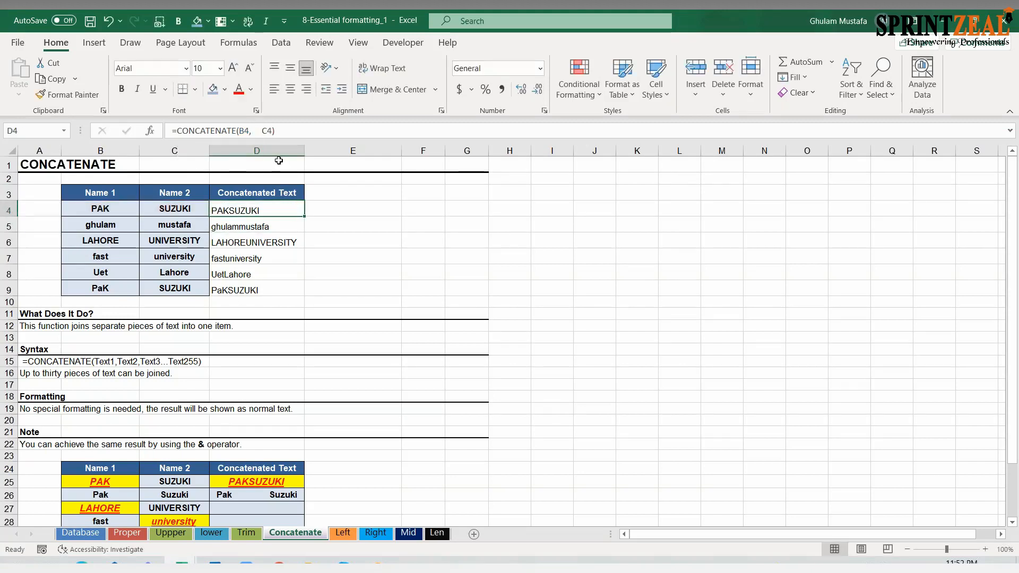
# Change the formula in D4 to =CONCATENATE(B4," ",C4) and fill it down to D9
pyautogui.click(261, 131)
pyautogui.press('BackSpace')
pyautogui.press('BackSpace')
pyautogui.press('BackSpace')
pyautogui.press('BackSpace')
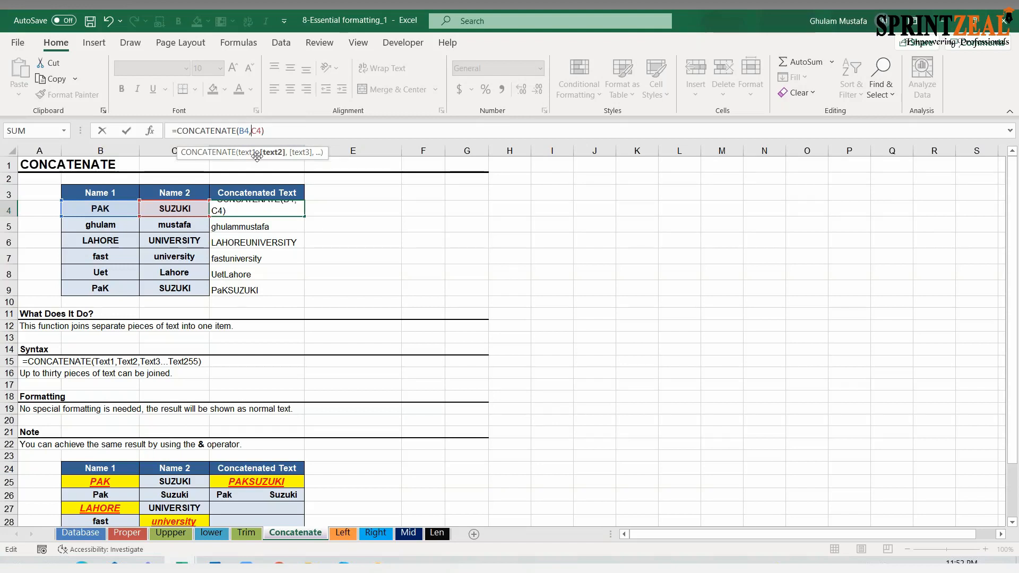
pyautogui.write('" ')
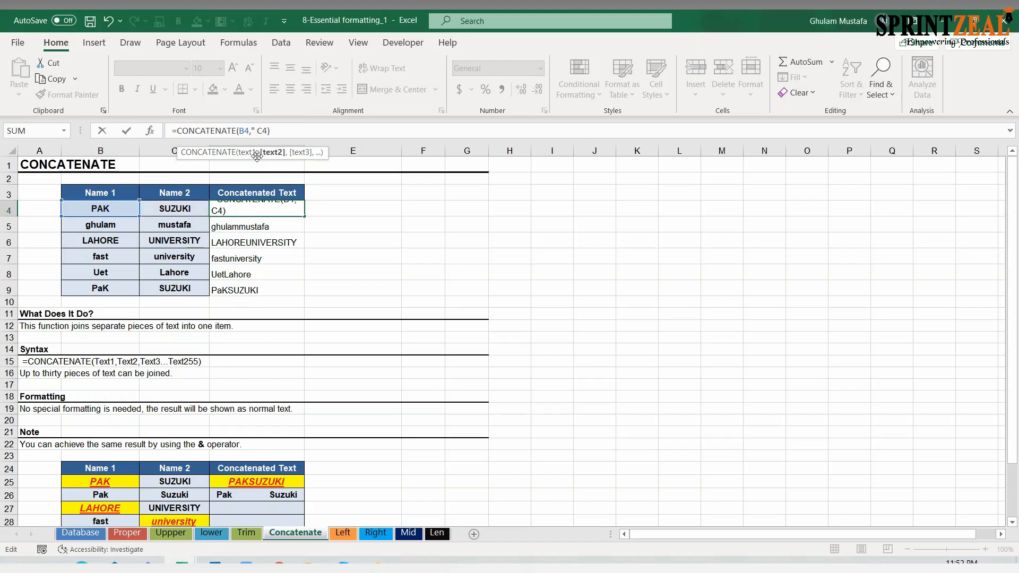
pyautogui.write('",')
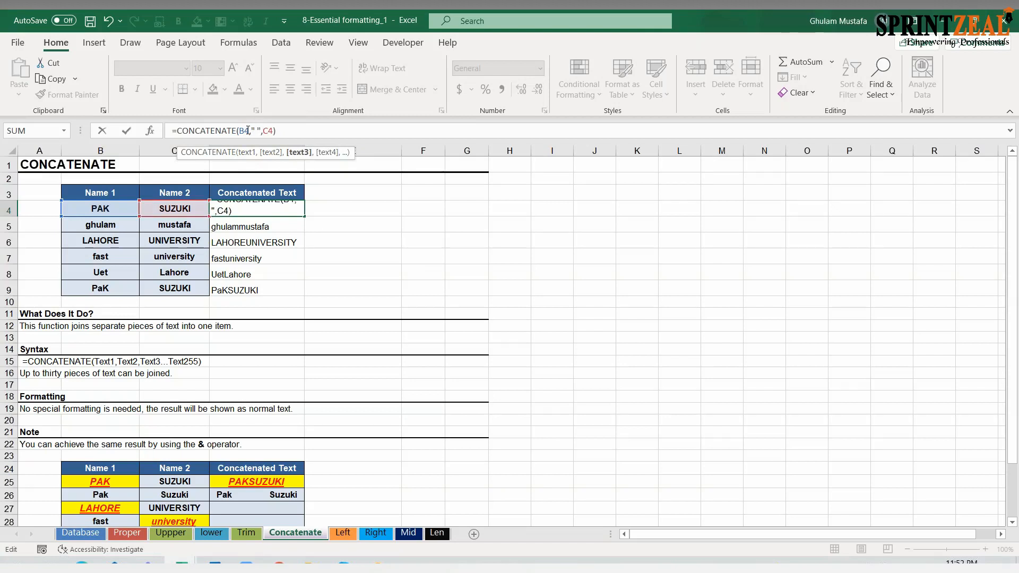
pyautogui.click(246, 131)
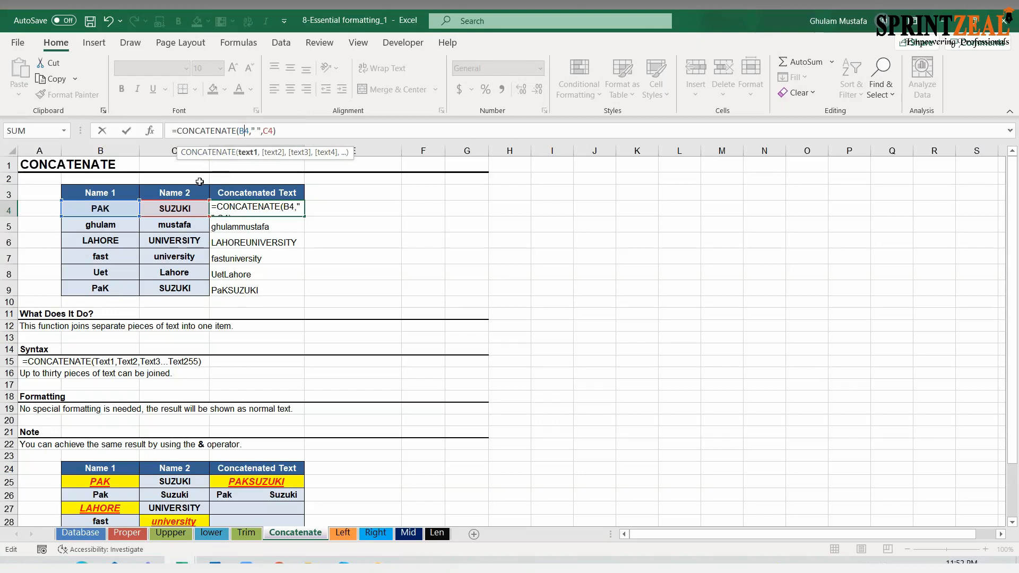
pyautogui.click(257, 130)
pyautogui.press('End')
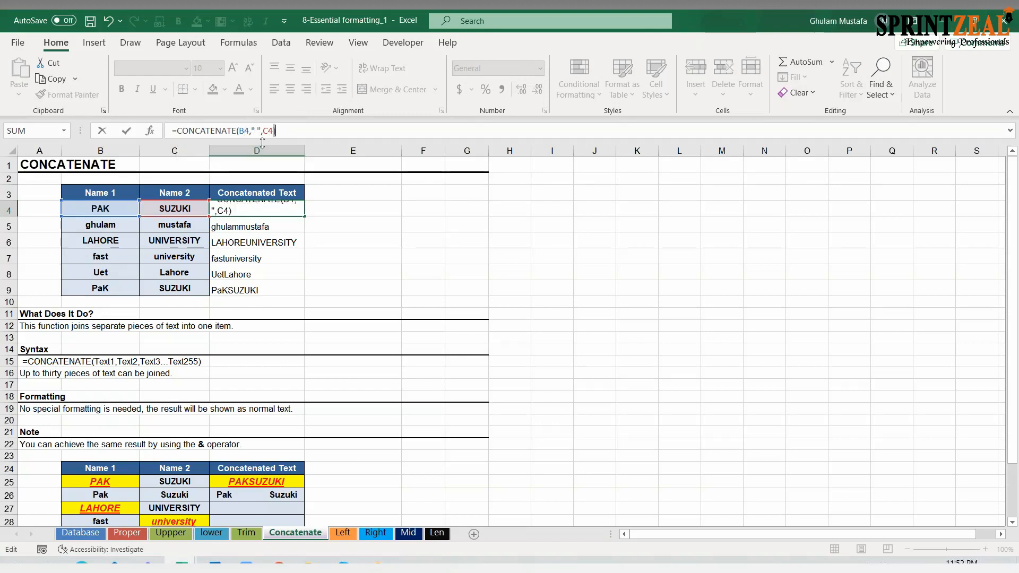
pyautogui.press('Return')
pyautogui.click(300, 211)
pyautogui.moveTo(307, 213); pyautogui.dragTo(305, 293)
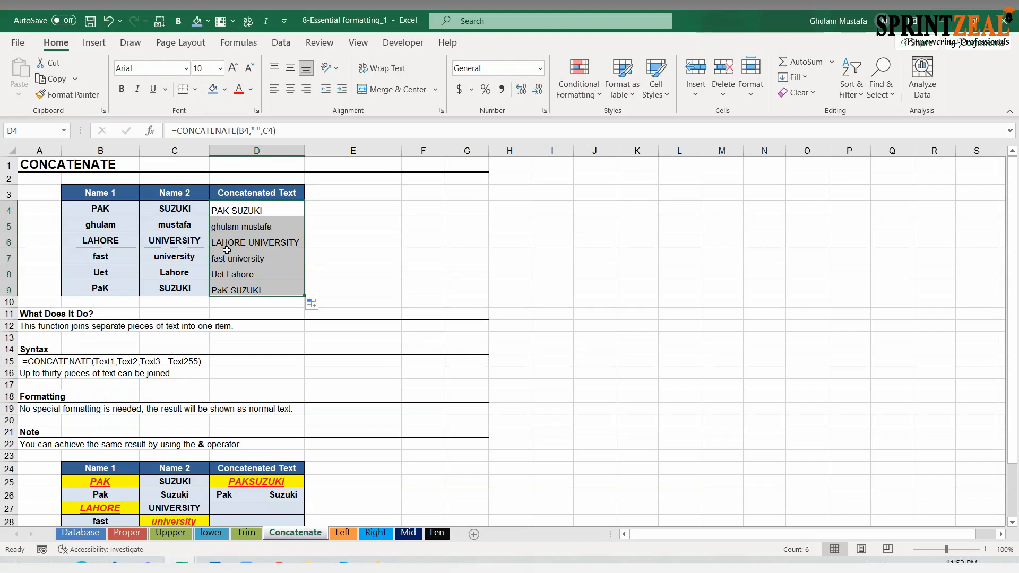
# Wrap the D4 formula in UPPER as =UPPER(CONCATENATE(B4," ",C4)) and fill it down to D9
pyautogui.click(178, 132)
pyautogui.write('UPPER(')
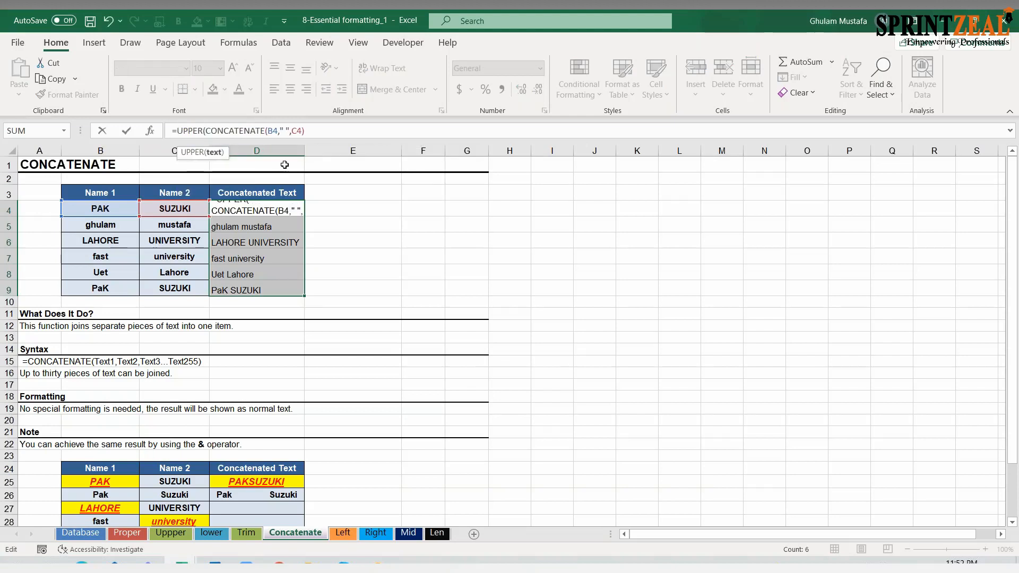
pyautogui.click(317, 134)
pyautogui.write(')')
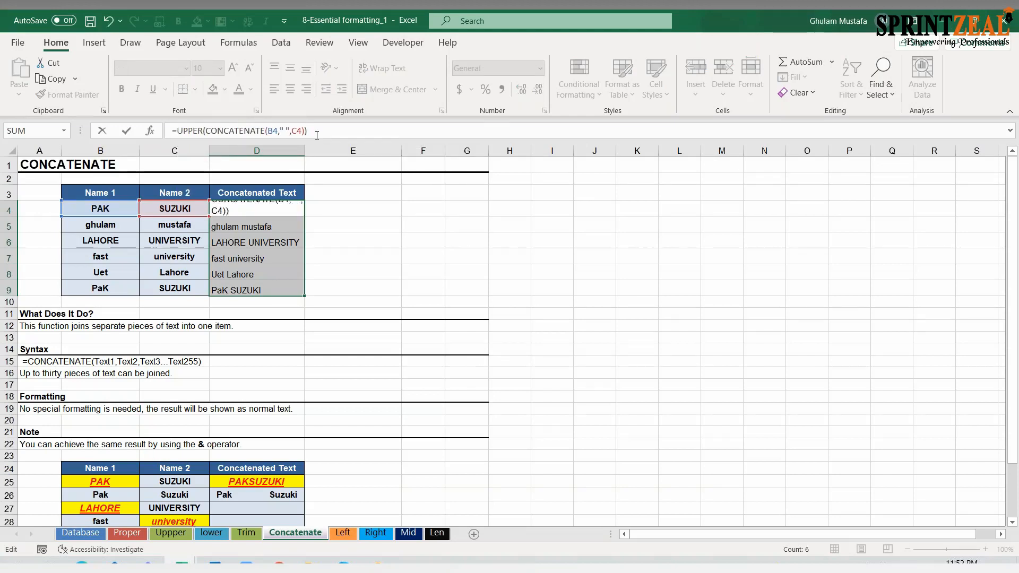
pyautogui.press('Return')
pyautogui.click(297, 208)
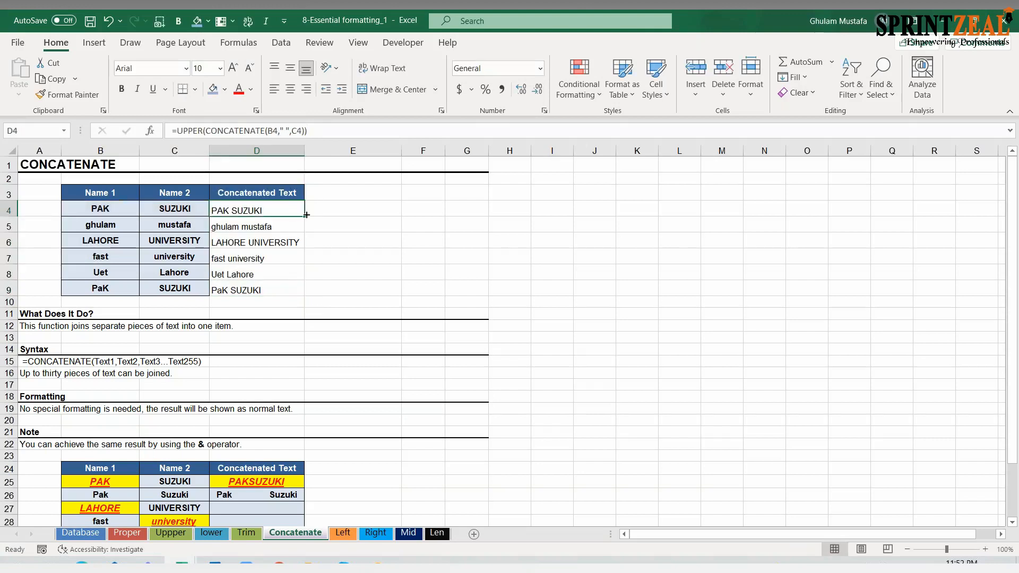
pyautogui.doubleClick(306, 215)
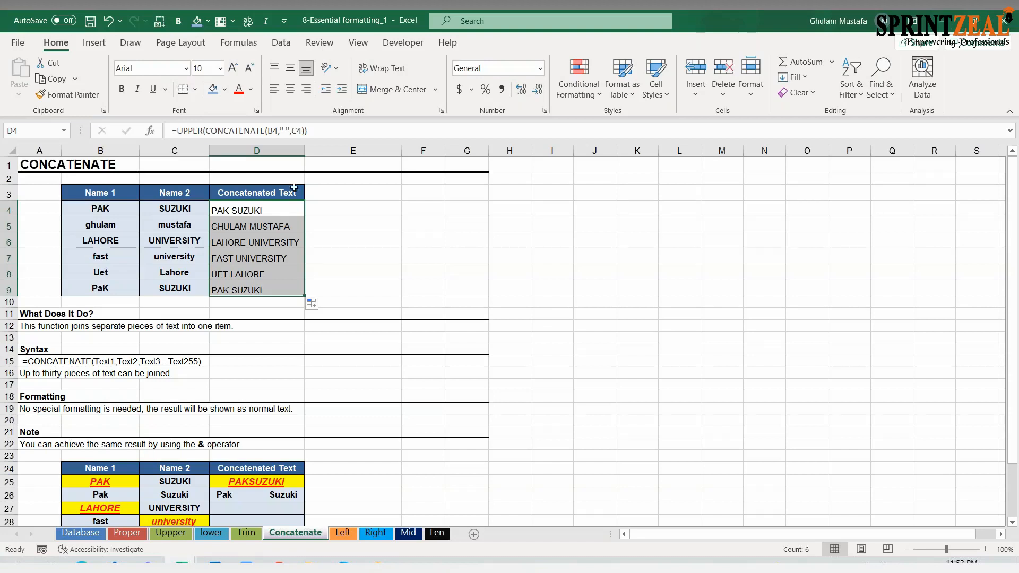
pyautogui.click(752, 31)
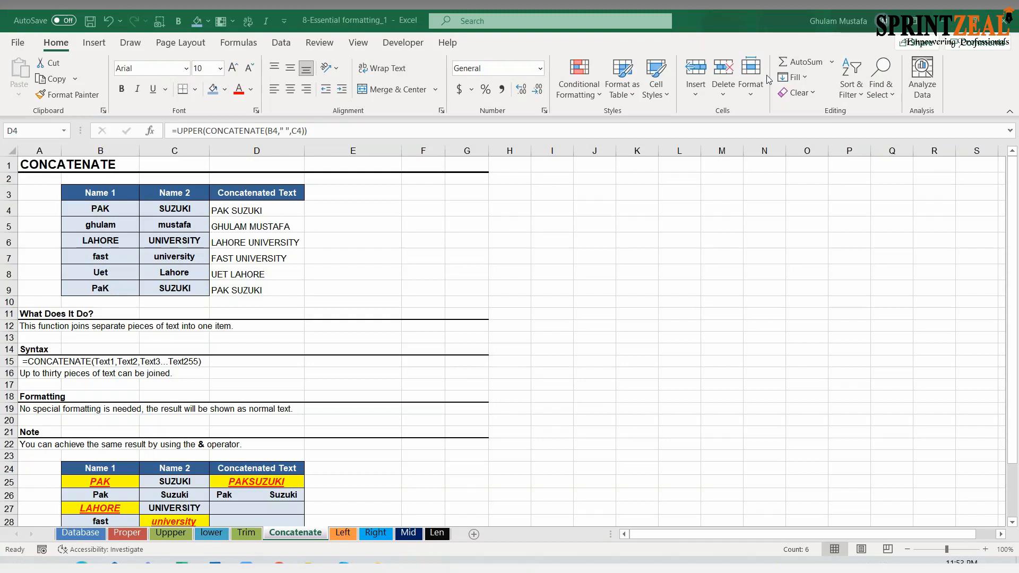
# Copy the Account # column from B13 down on the Left sheet into C3 of a new worksheet, widening column C
pyautogui.click(342, 533)
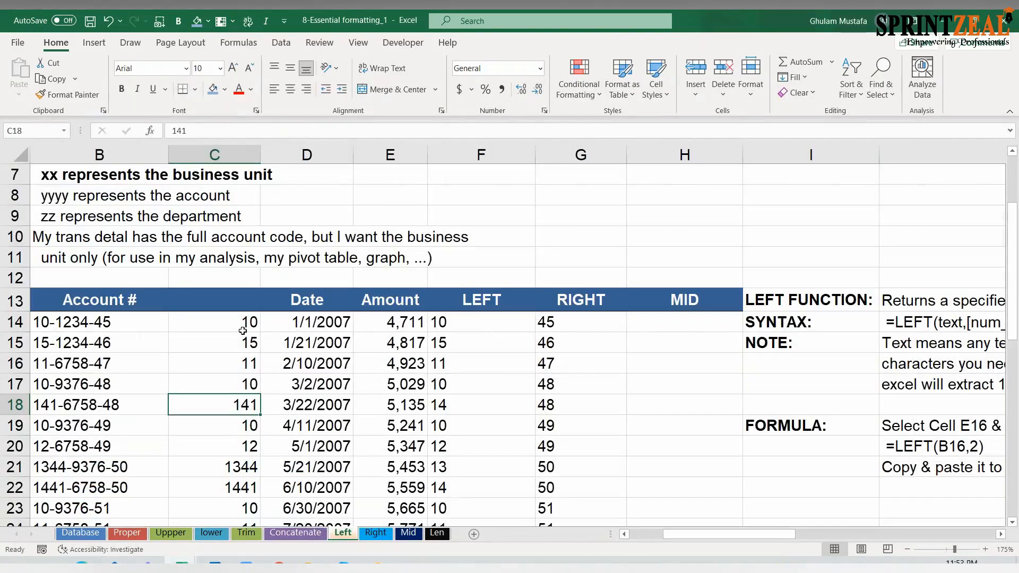
pyautogui.click(242, 328)
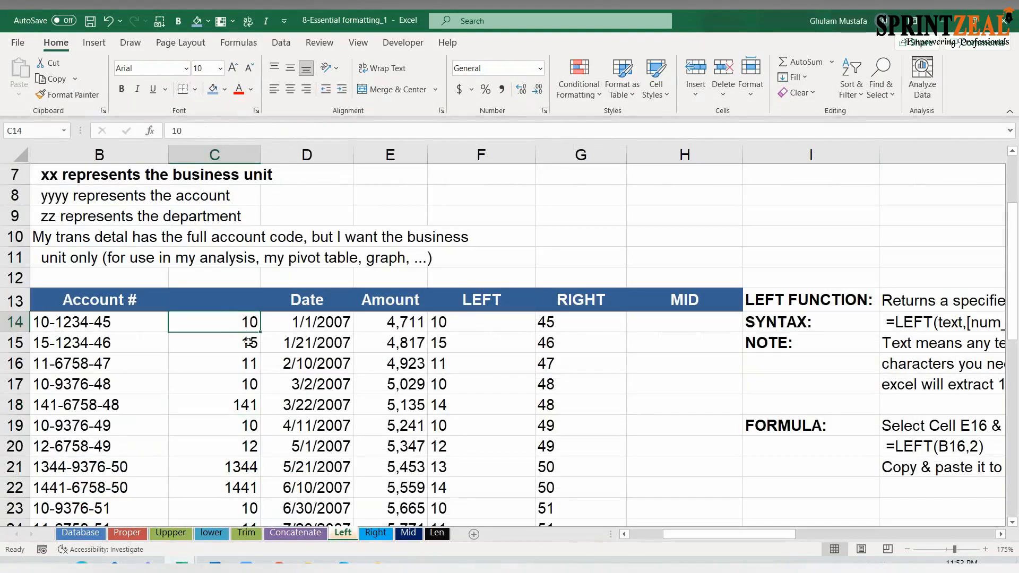
pyautogui.scroll(-1, 217, 345)
pyautogui.click(91, 238)
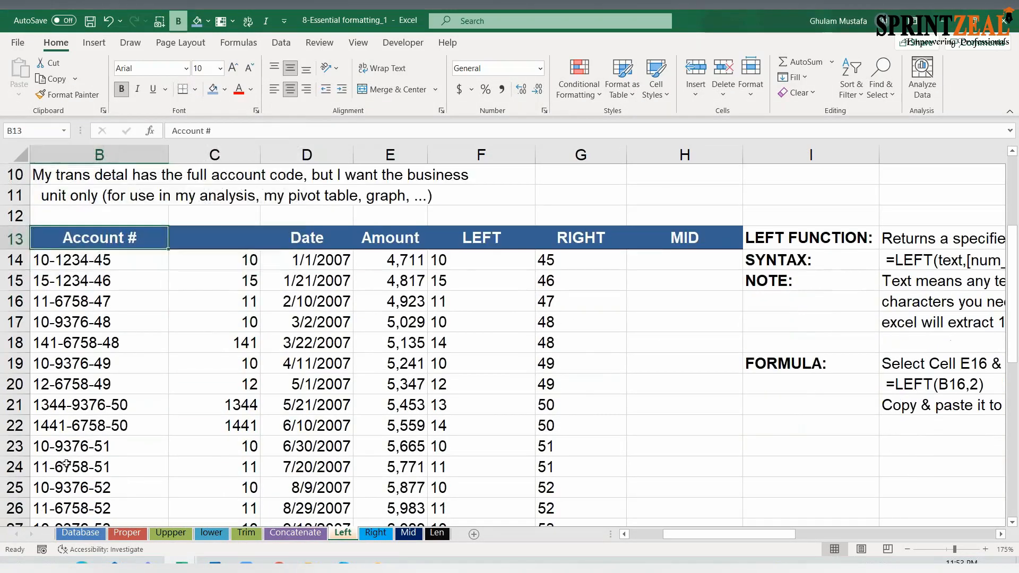
pyautogui.hotkey('ctrl', 'shift', 'Down')
pyautogui.hotkey('ctrl', 'c')
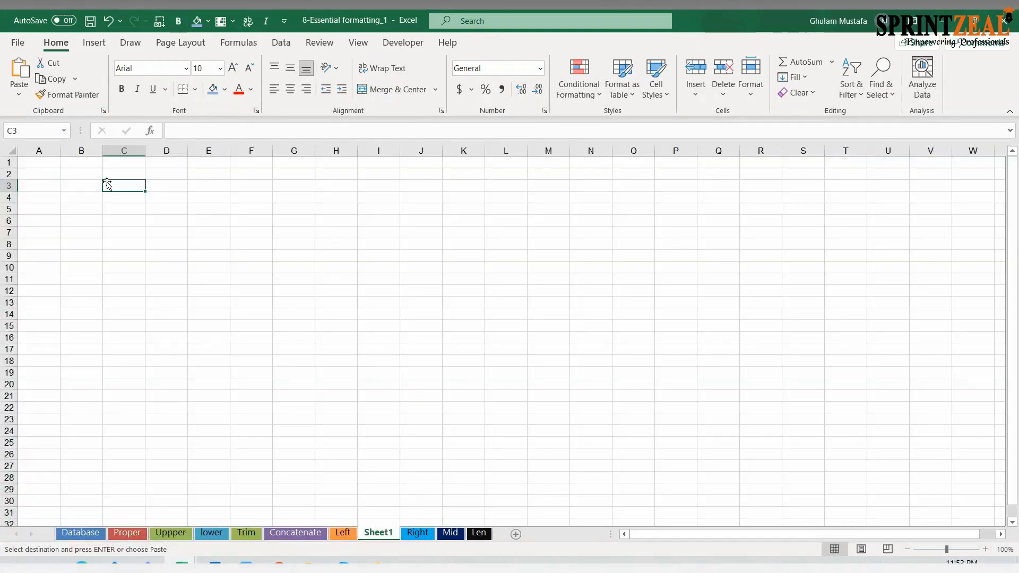
pyautogui.hotkey('ctrl', 'v')
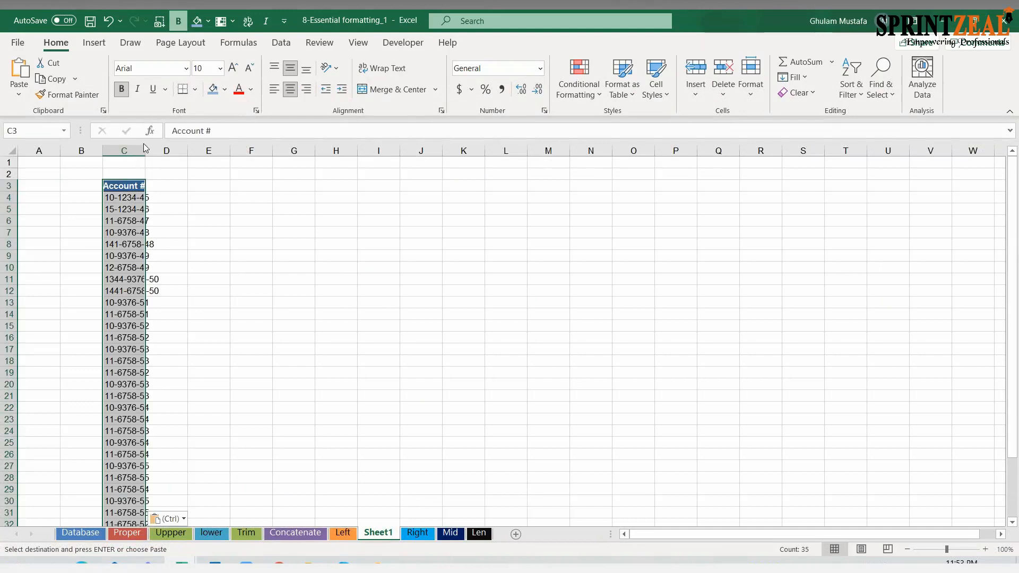
pyautogui.moveTo(151, 153); pyautogui.dragTo(162, 154)
pyautogui.click(159, 196)
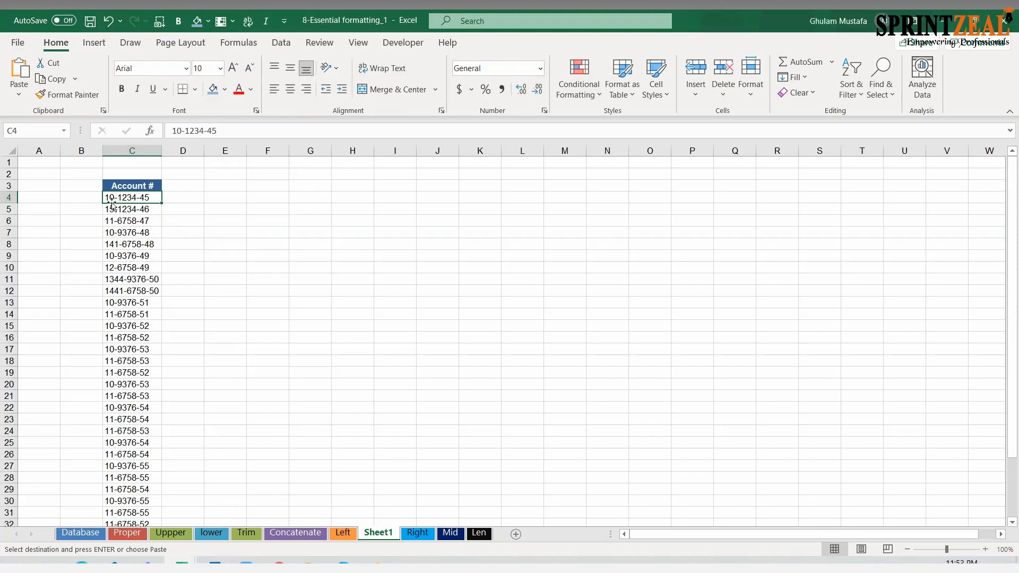
# Try entering the leading account digits 10, 15, 11 and 10 by hand in D4:D7, and clear them again
pyautogui.scroll(-3, 120, 266)
pyautogui.scroll(3, 120, 266)
pyautogui.moveTo(189, 208); pyautogui.dragTo(188, 202)
pyautogui.click(189, 201)
pyautogui.write('10')
pyautogui.press('Return')
pyautogui.write('15')
pyautogui.press('Return')
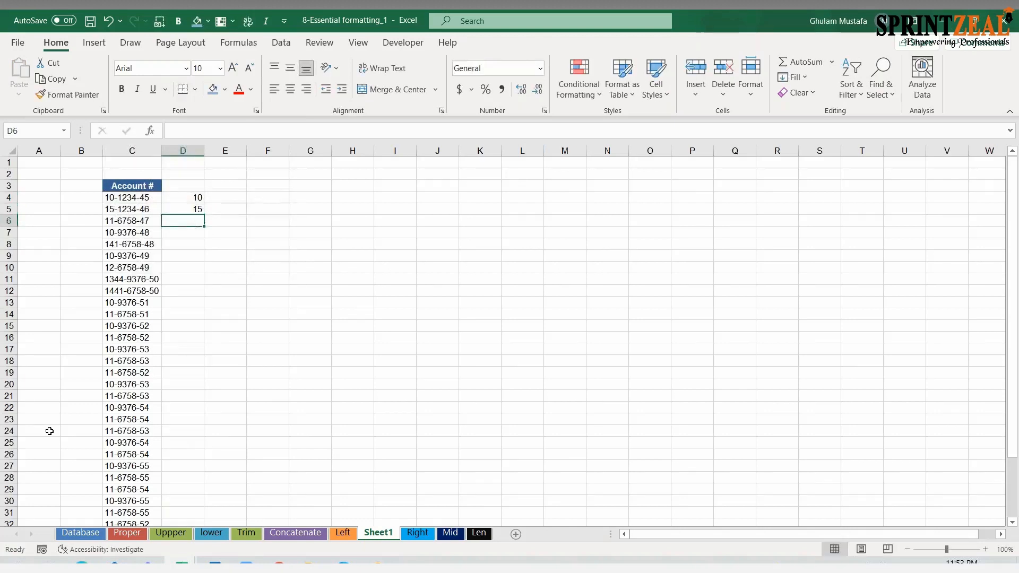
pyautogui.write('11')
pyautogui.press('Return')
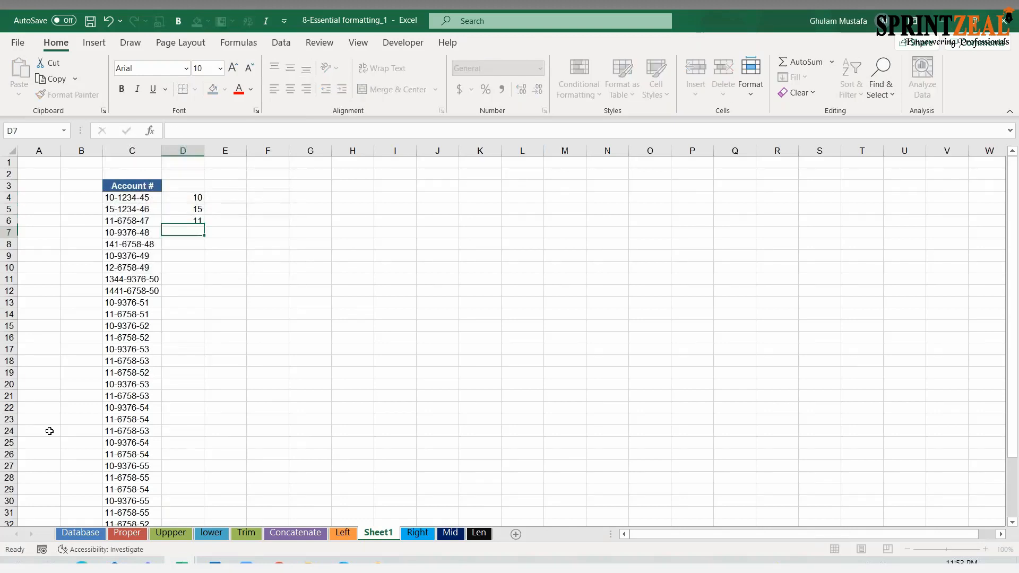
pyautogui.write('10')
pyautogui.press('Return')
pyautogui.moveTo(186, 197); pyautogui.dragTo(197, 232)
pyautogui.press('Delete')
# Enter the header "2 digits from left" in D3 and fit column D to its text
pyautogui.click(190, 187)
pyautogui.write('2 dig')
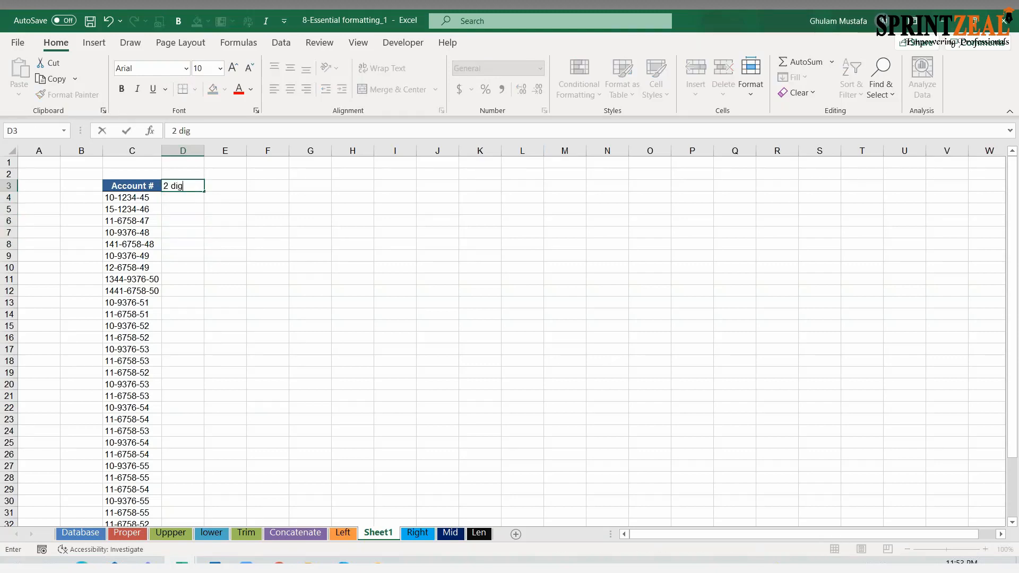
pyautogui.write('its from left')
pyautogui.press('Return')
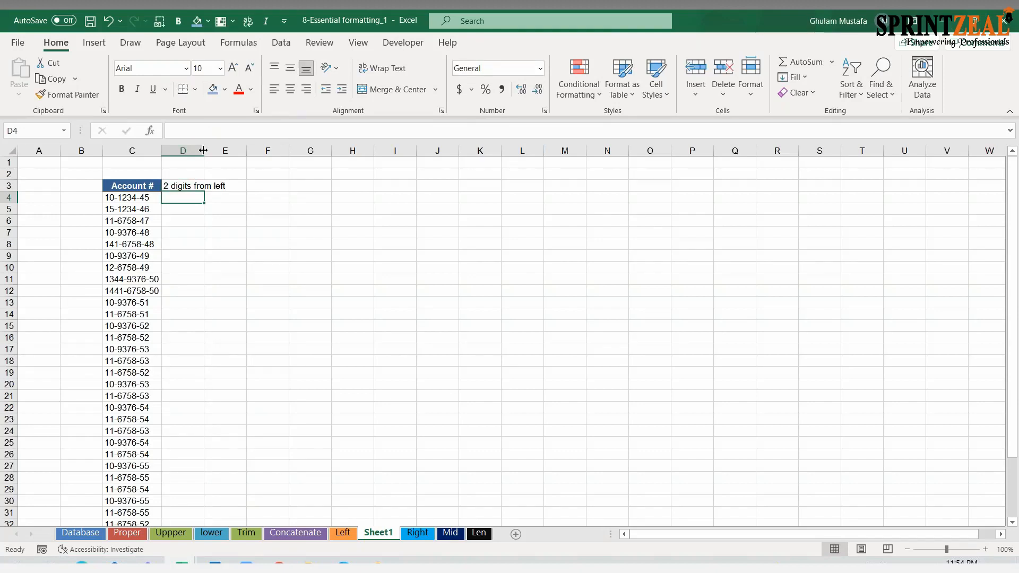
pyautogui.doubleClick(204, 150)
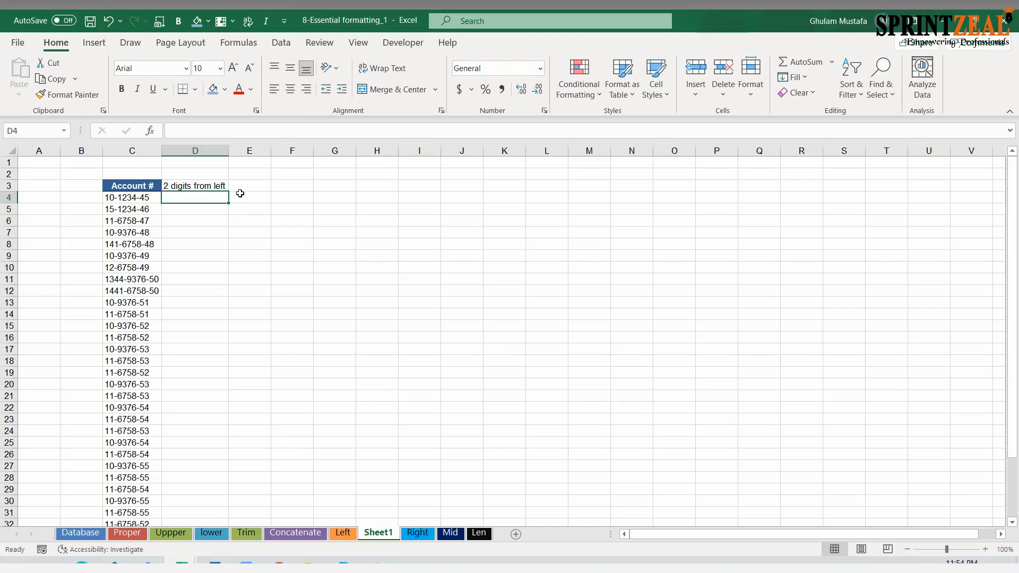
# Copy the Account # header's formatting onto D3 with Format Painter and widen column D slightly
pyautogui.click(184, 183)
pyautogui.click(153, 186)
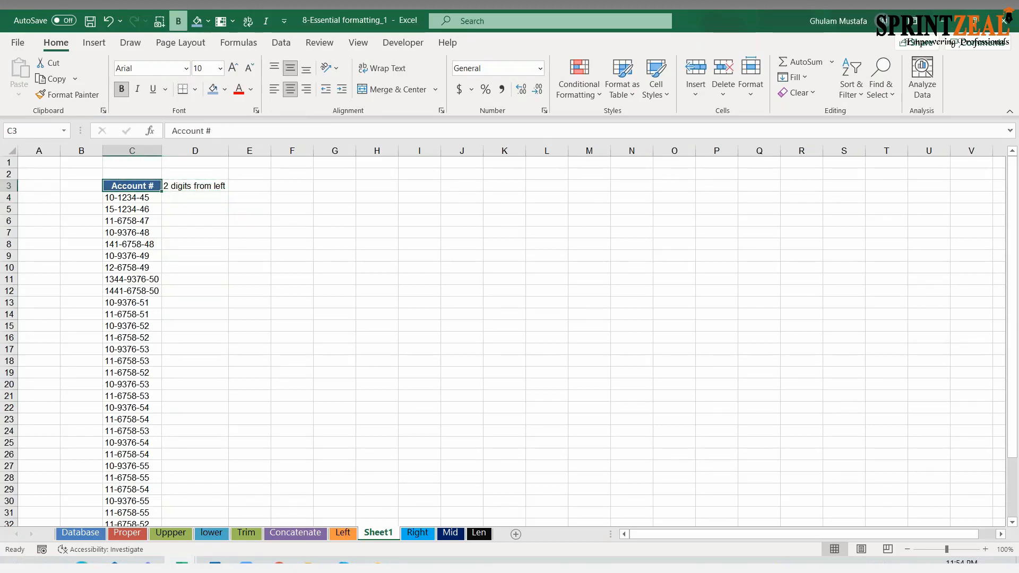
pyautogui.click(68, 95)
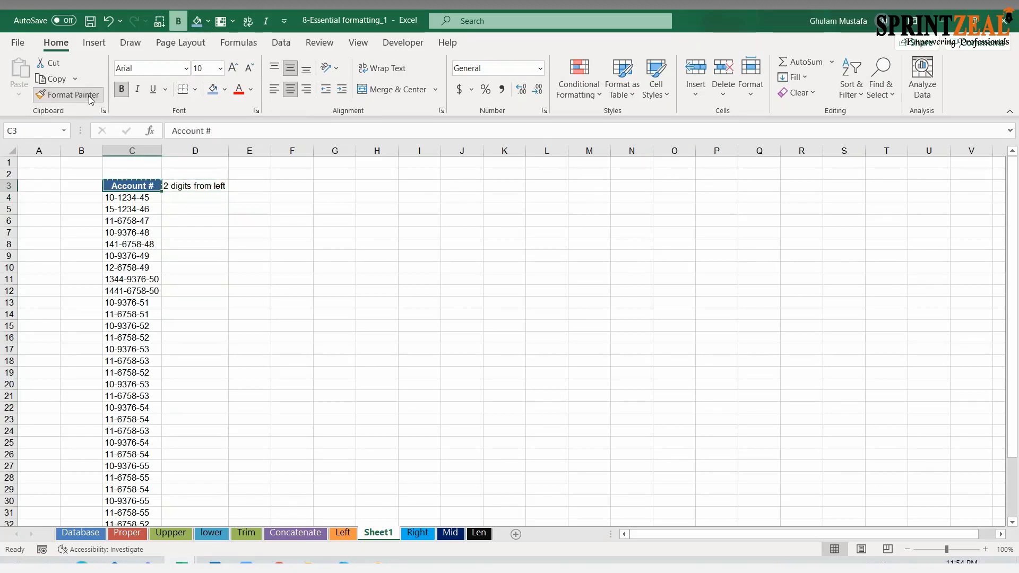
pyautogui.click(185, 185)
pyautogui.click(195, 197)
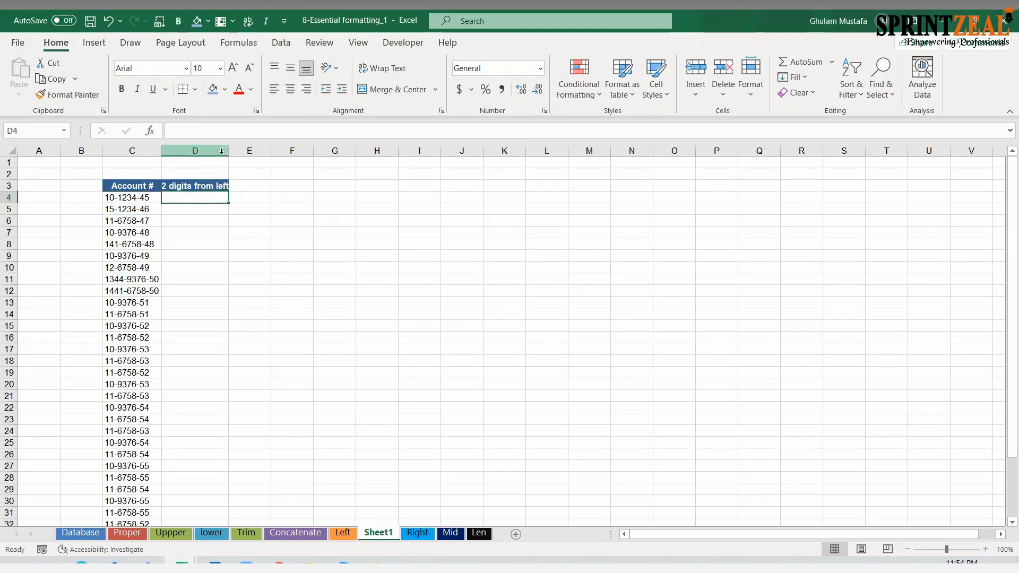
pyautogui.moveTo(229, 151); pyautogui.dragTo(245, 151)
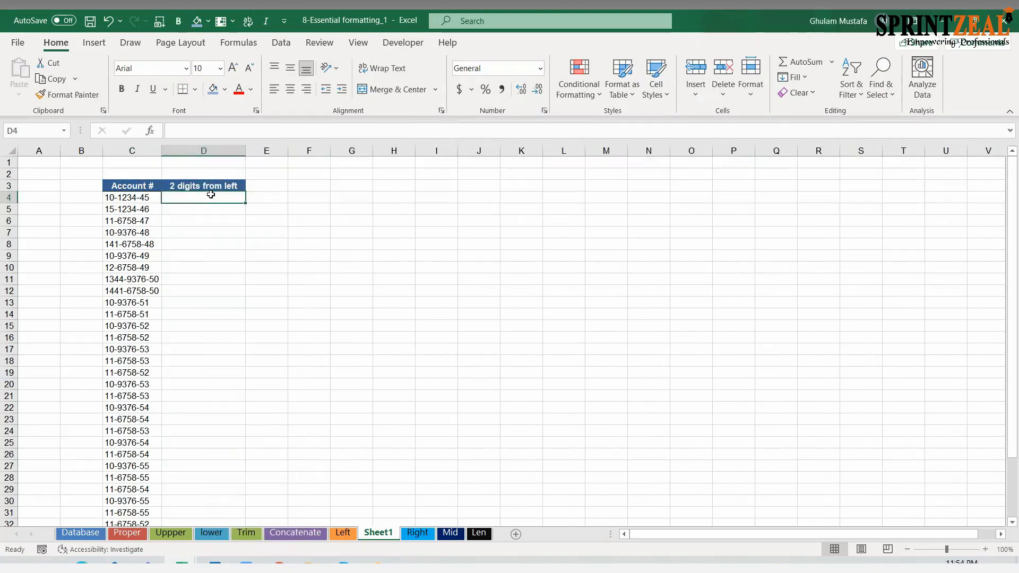
# Extract the first two characters of the account code in D4 with =LEFT(C4,2) and fill the formula down the column
pyautogui.write('=left')
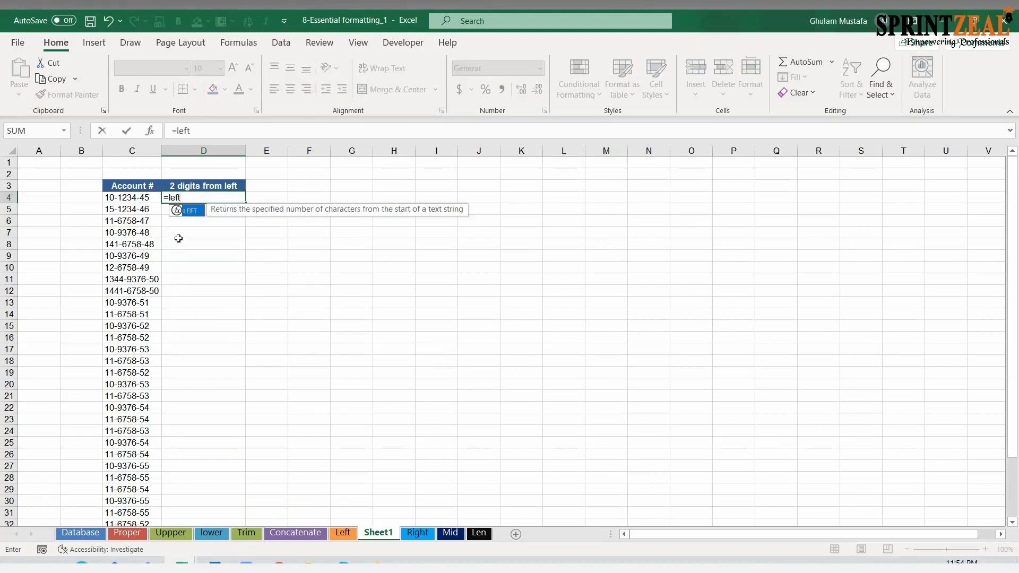
pyautogui.press('Tab')
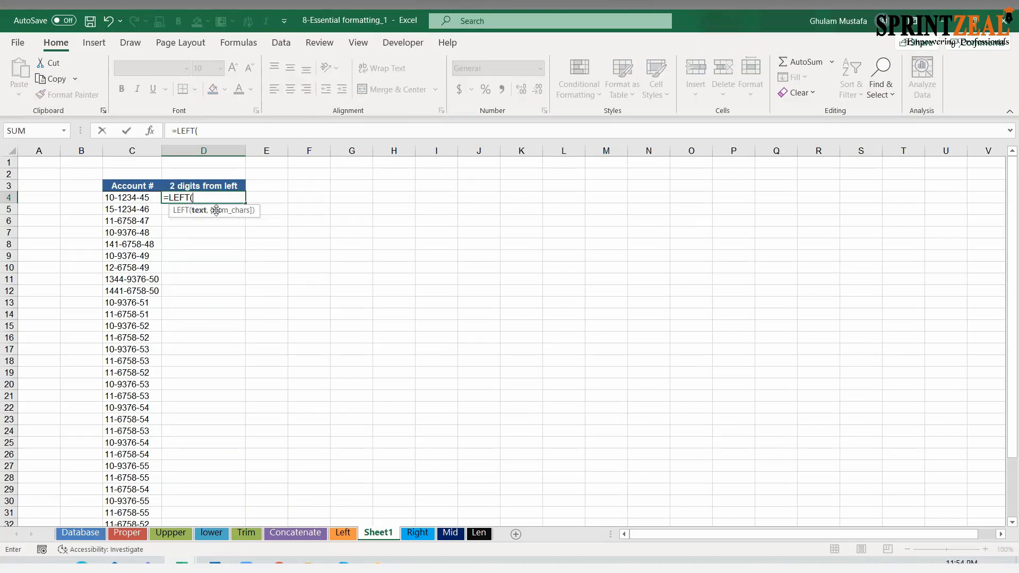
pyautogui.click(140, 196)
pyautogui.write(',')
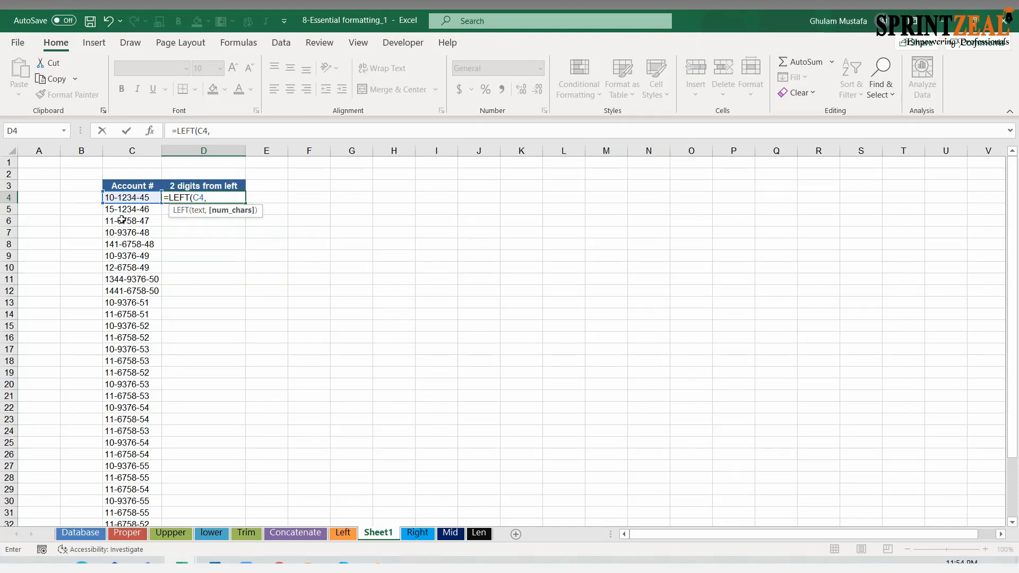
pyautogui.write('2)')
pyautogui.hotkey('ctrl', 'Return')
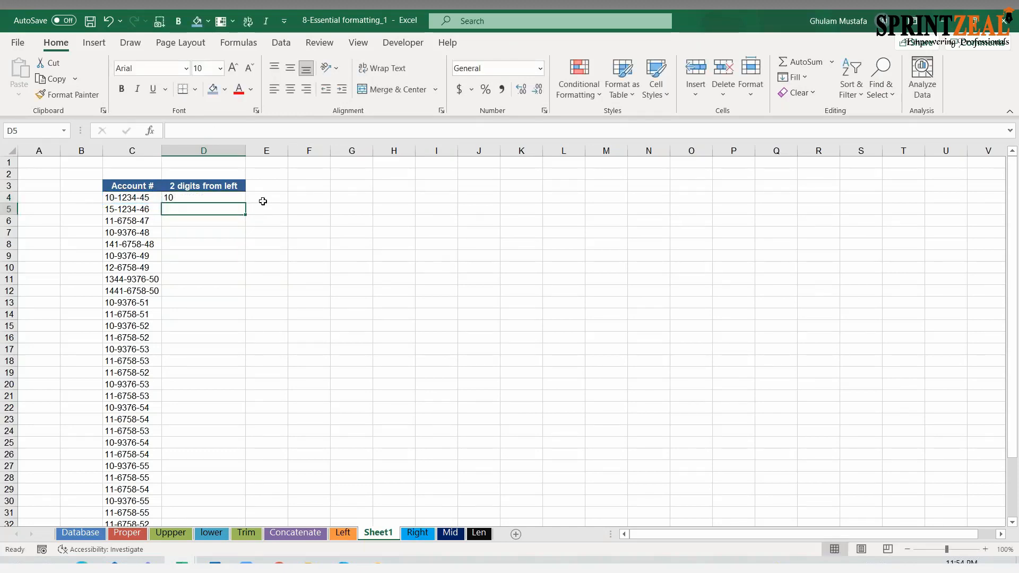
pyautogui.hotkey('shift', 'Up')
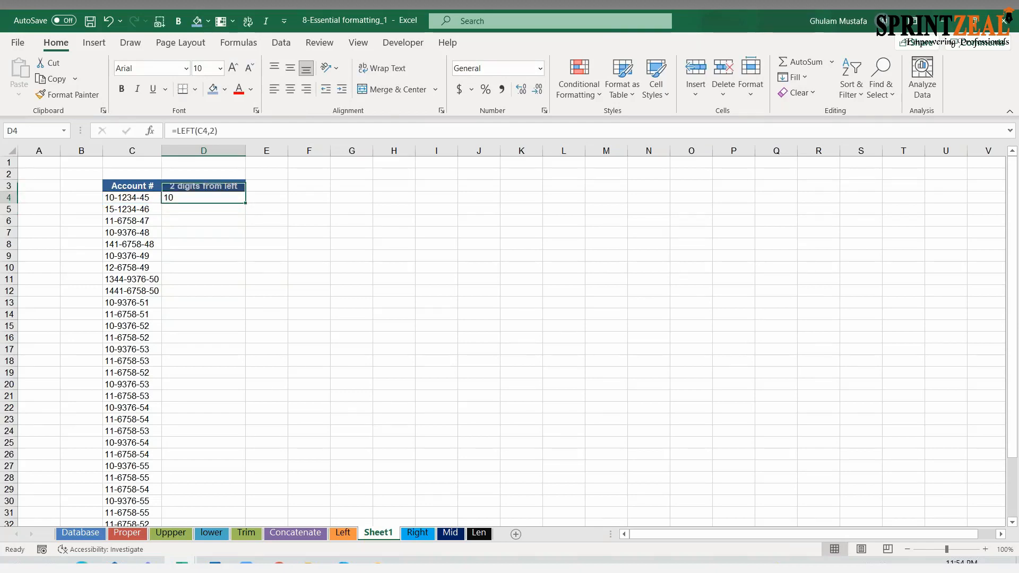
pyautogui.moveTo(247, 200); pyautogui.dragTo(247, 200)
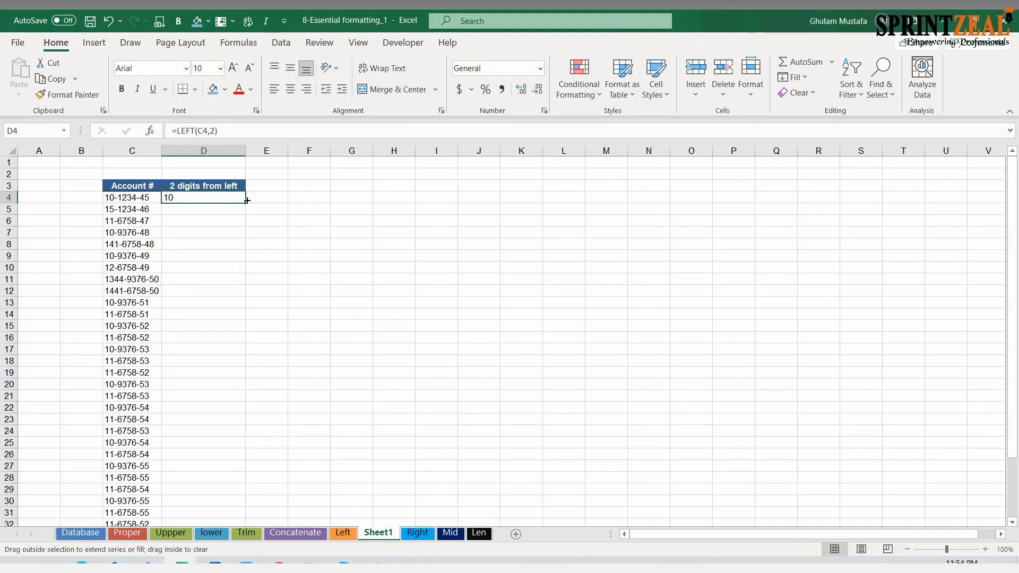
pyautogui.doubleClick(246, 200)
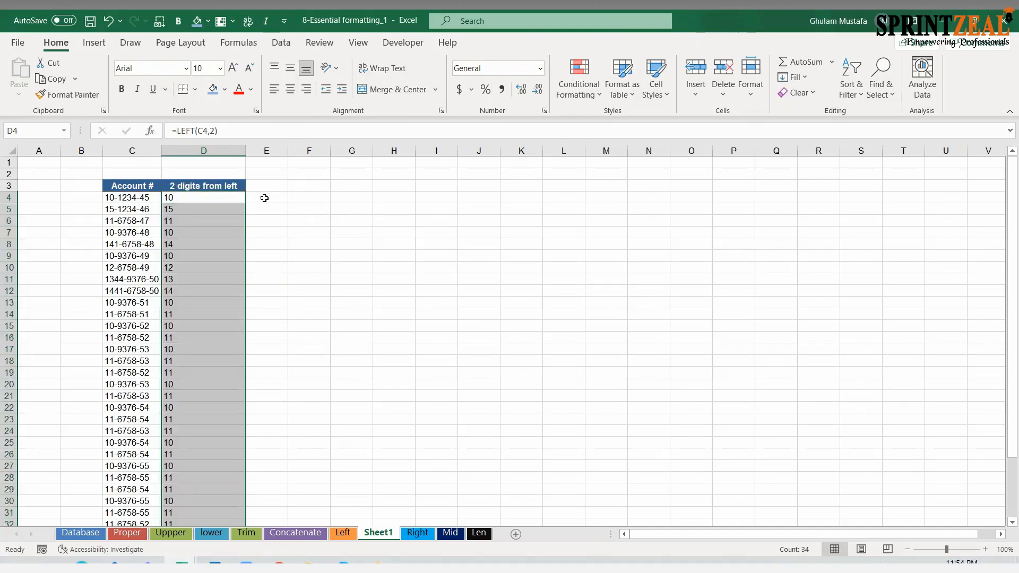
# Enter the header "2 digits from right" in cell E3
pyautogui.click(266, 185)
pyautogui.write('2 digits from right"')
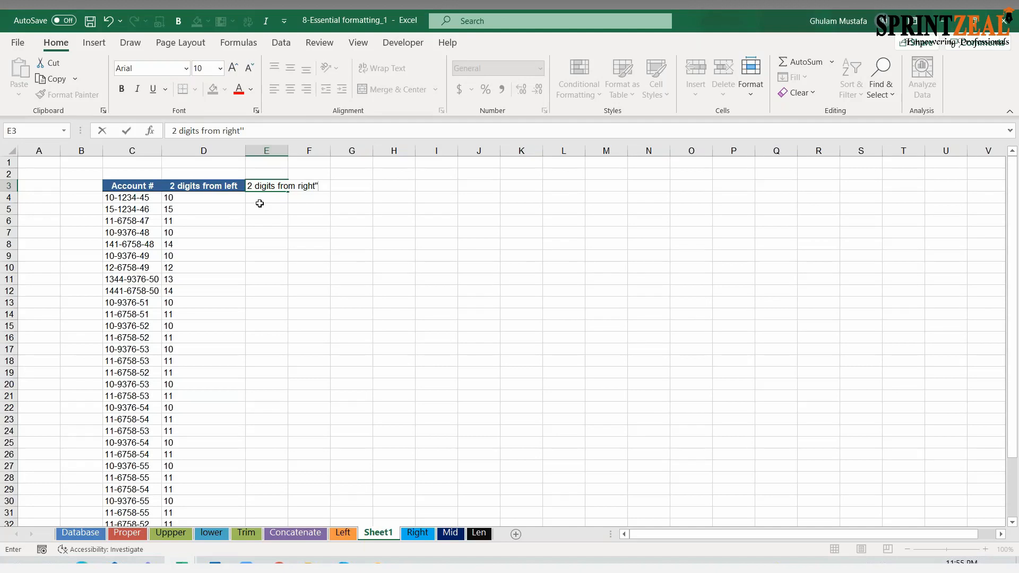
pyautogui.click(286, 186)
pyautogui.click(267, 200)
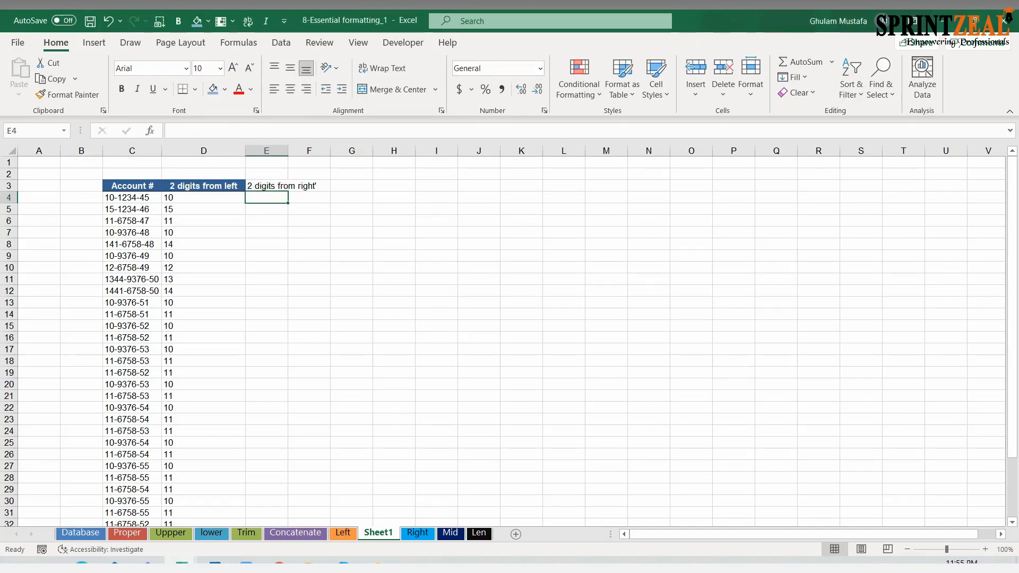
# Fit column E to its header, extract the account code's last two characters in E4 with =RIGHT(C4,2) and fill down
pyautogui.doubleClick(288, 151)
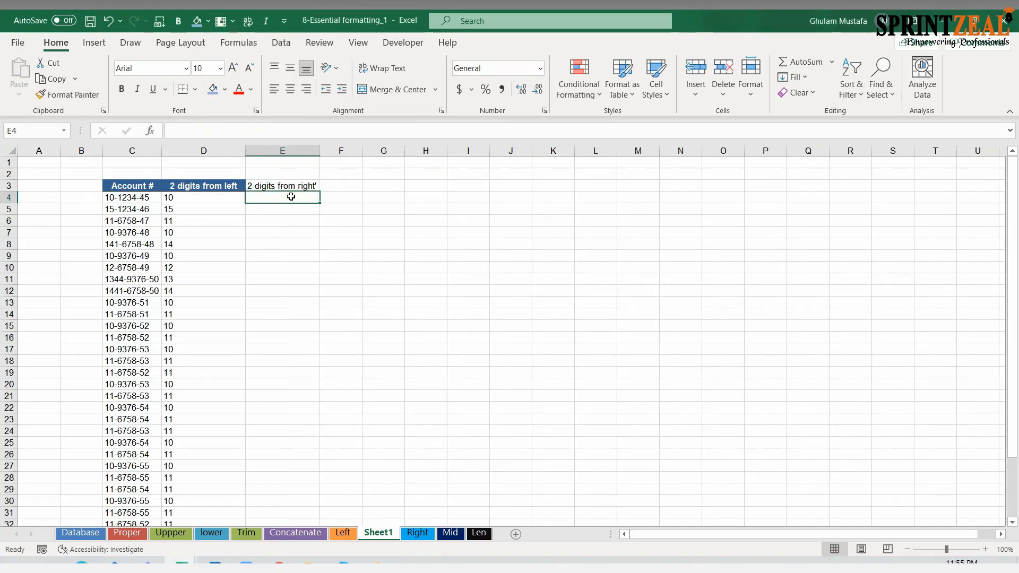
pyautogui.write('=RIGHT(')
pyautogui.click(122, 197)
pyautogui.write(',2)')
pyautogui.press('Return')
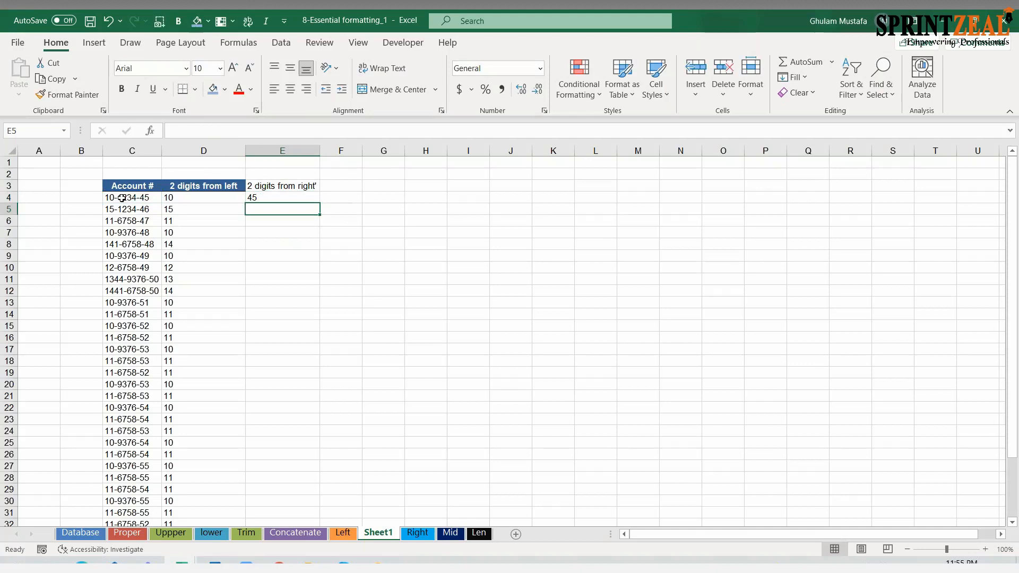
pyautogui.click(295, 198)
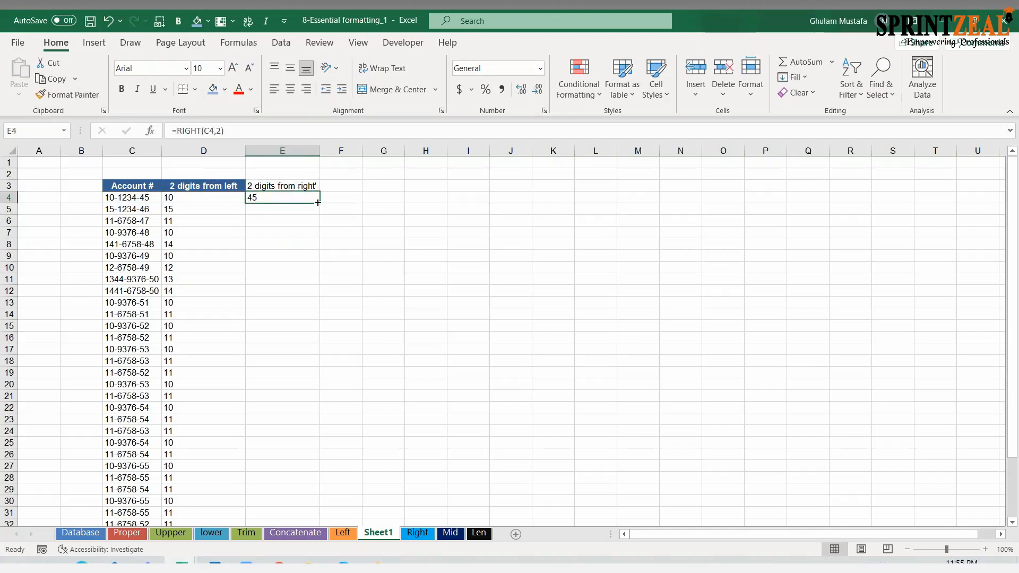
pyautogui.doubleClick(320, 204)
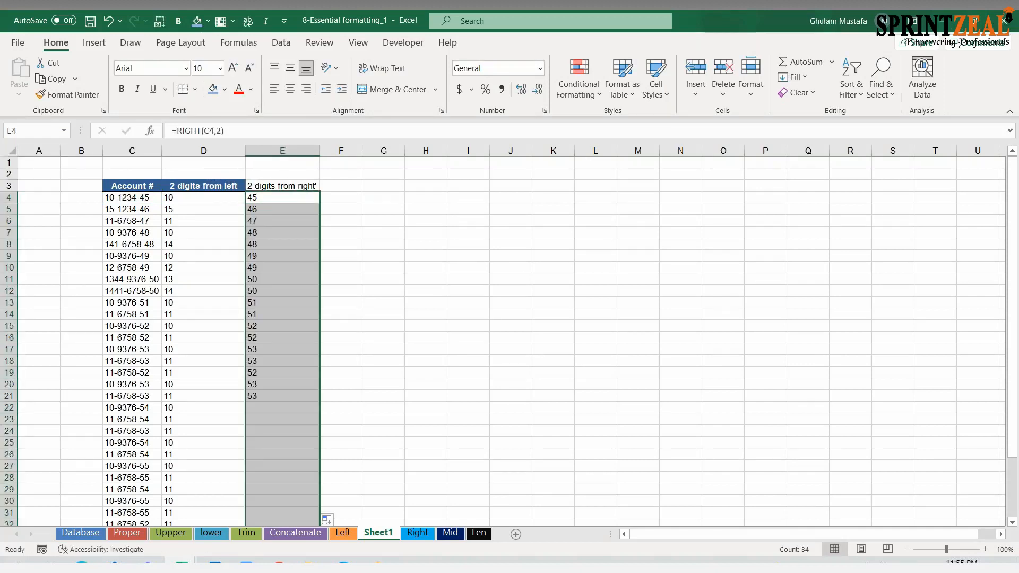
pyautogui.scroll(-3, 314, 208)
pyautogui.scroll(3, 313, 208)
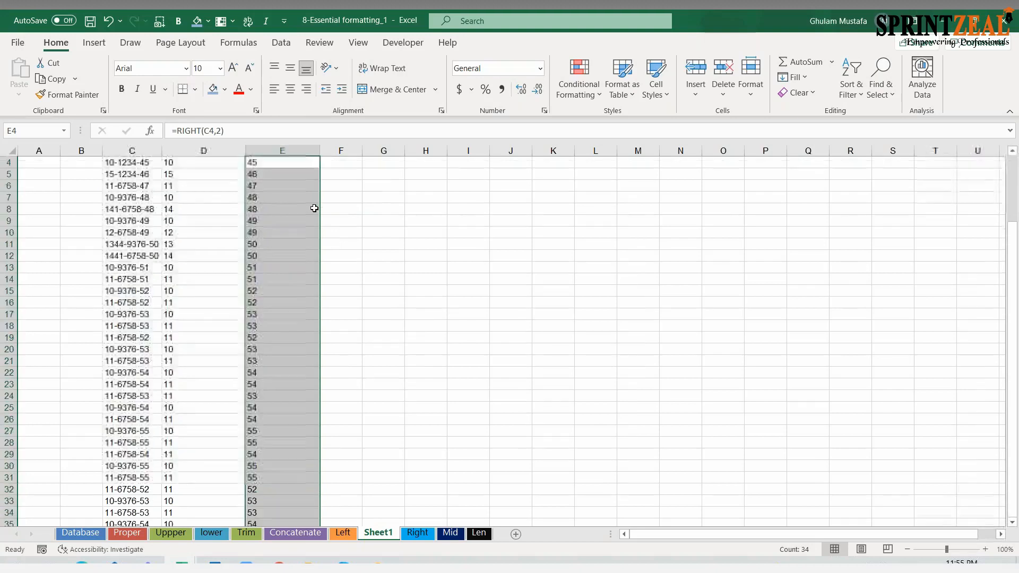
# Copy the formatting of header D3 onto E3 with Format Painter and widen column E beyond its header text
pyautogui.click(346, 186)
pyautogui.click(273, 185)
pyautogui.click(211, 188)
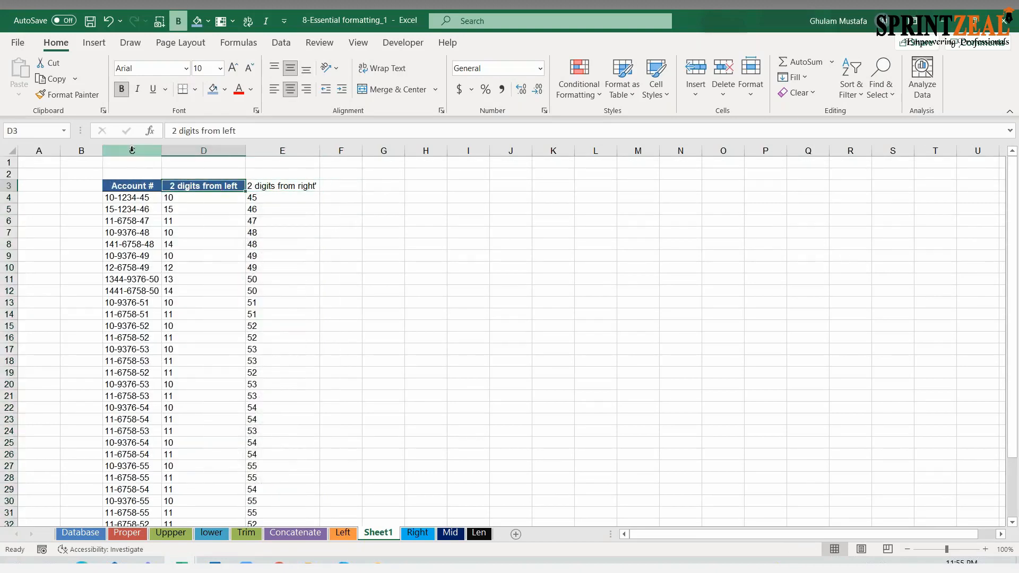
pyautogui.click(302, 209)
pyautogui.click(213, 183)
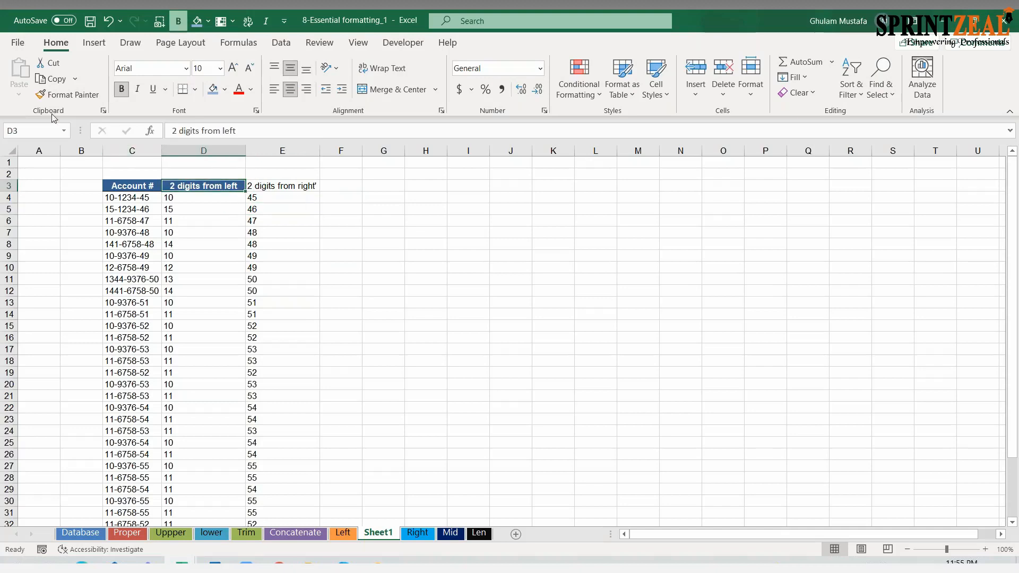
pyautogui.click(68, 95)
pyautogui.click(307, 184)
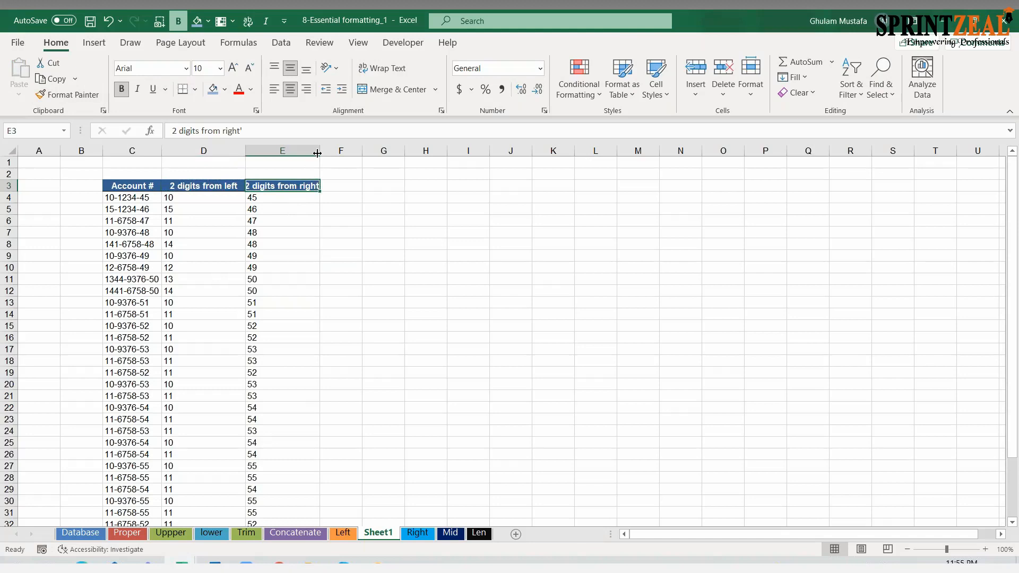
pyautogui.moveTo(319, 150); pyautogui.dragTo(359, 150)
# Enter the header "mid 4 digits" in cell F3
pyautogui.click(380, 186)
pyautogui.write('mid 4 digits')
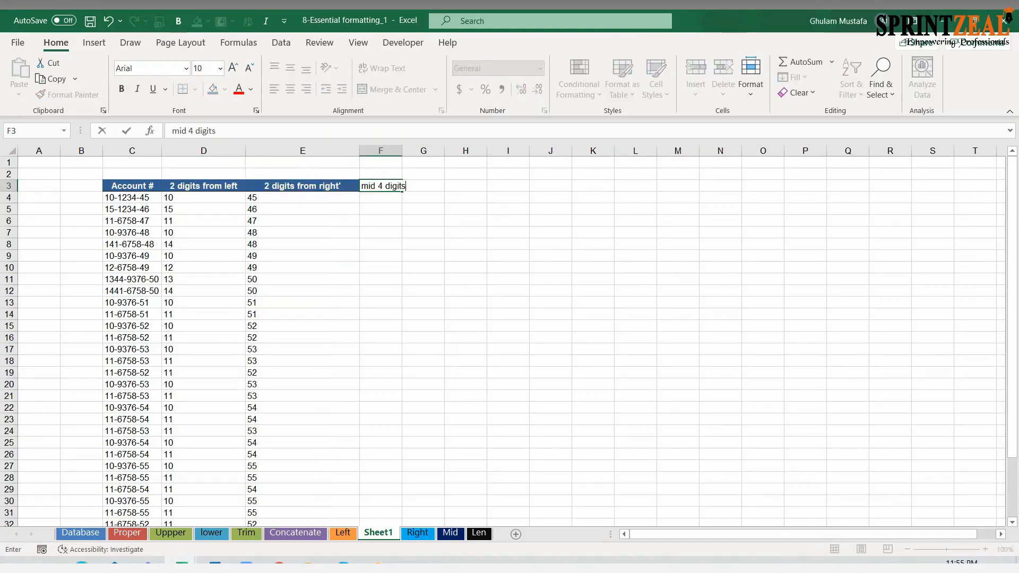
pyautogui.press('Return')
# Extract four characters of the account code starting at position 4 in F4 with =MID(C4,4,4)
pyautogui.write('=mi')
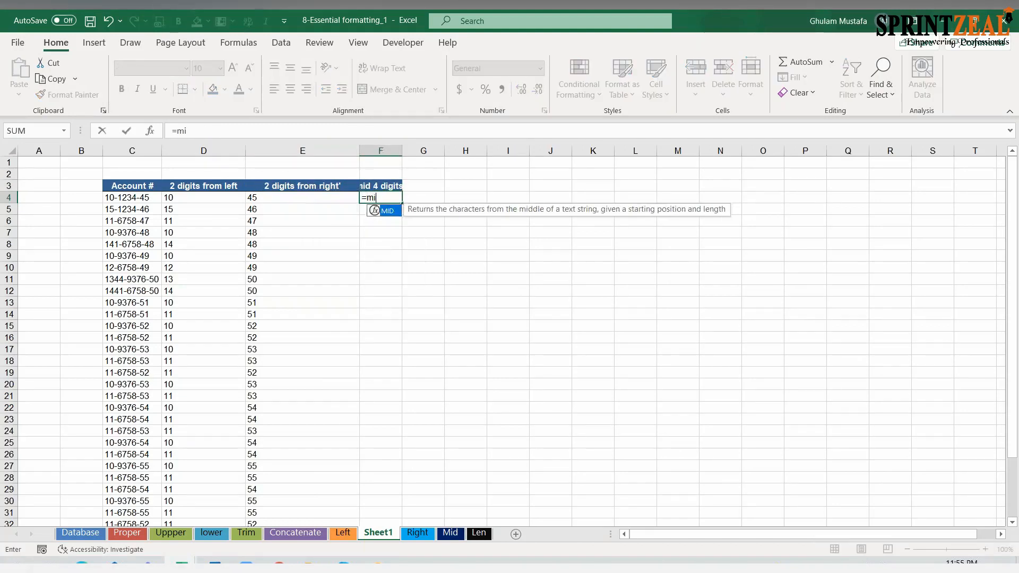
pyautogui.write('d')
pyautogui.press('Tab')
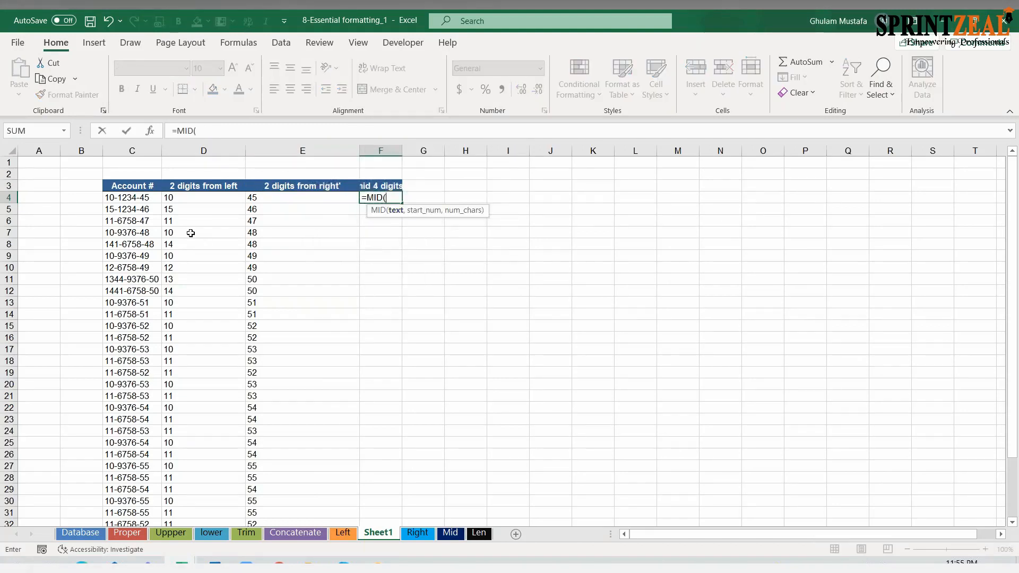
pyautogui.click(129, 207)
pyautogui.click(128, 198)
pyautogui.write(',')
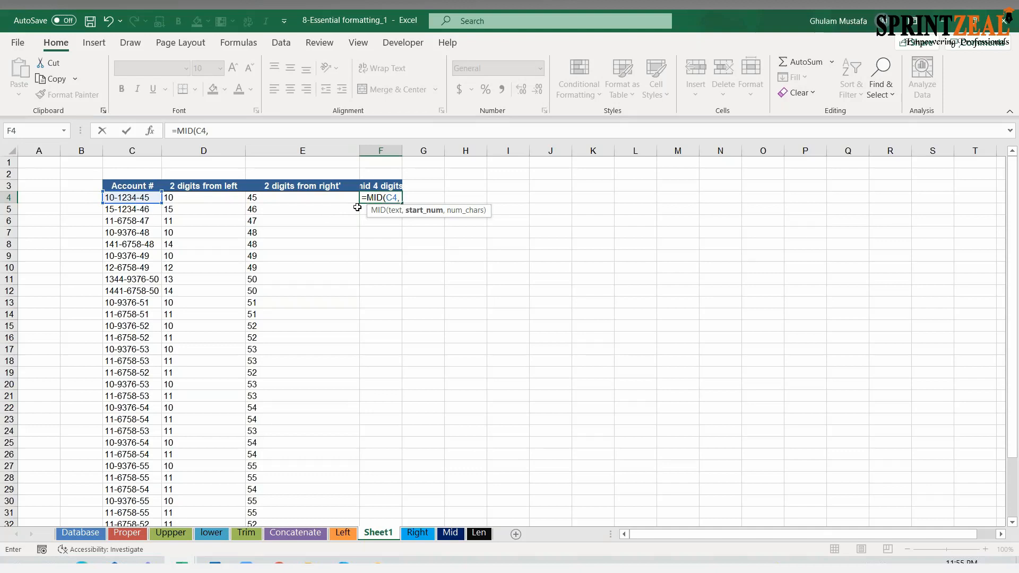
pyautogui.write('4,')
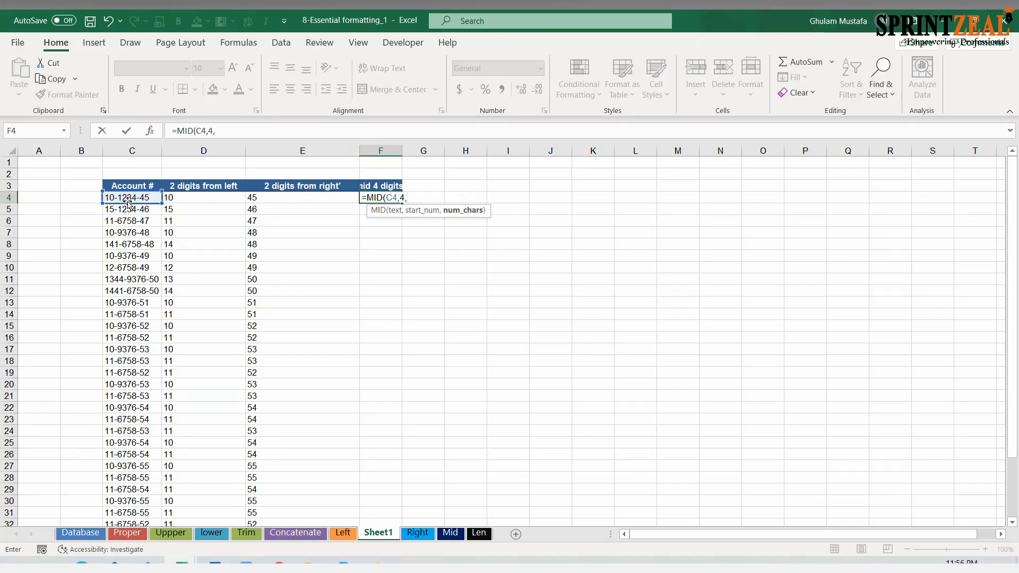
pyautogui.write('4')
pyautogui.press('Return')
pyautogui.write('\\')
pyautogui.press('BackSpace')
# Fill the MID formula from F4 down the column to the last account code and check the filled rows
pyautogui.click(426, 214)
pyautogui.click(398, 199)
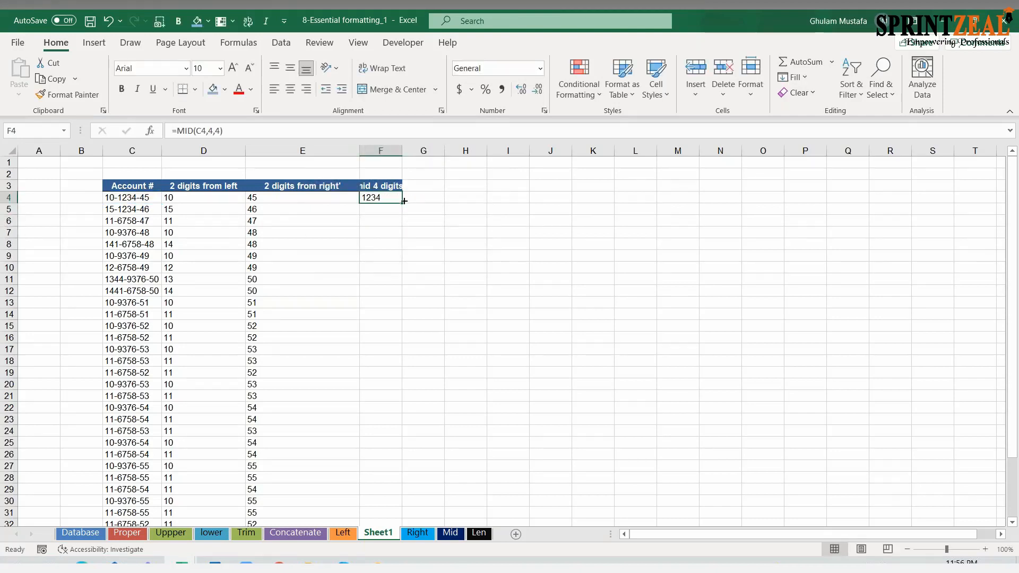
pyautogui.doubleClick(404, 201)
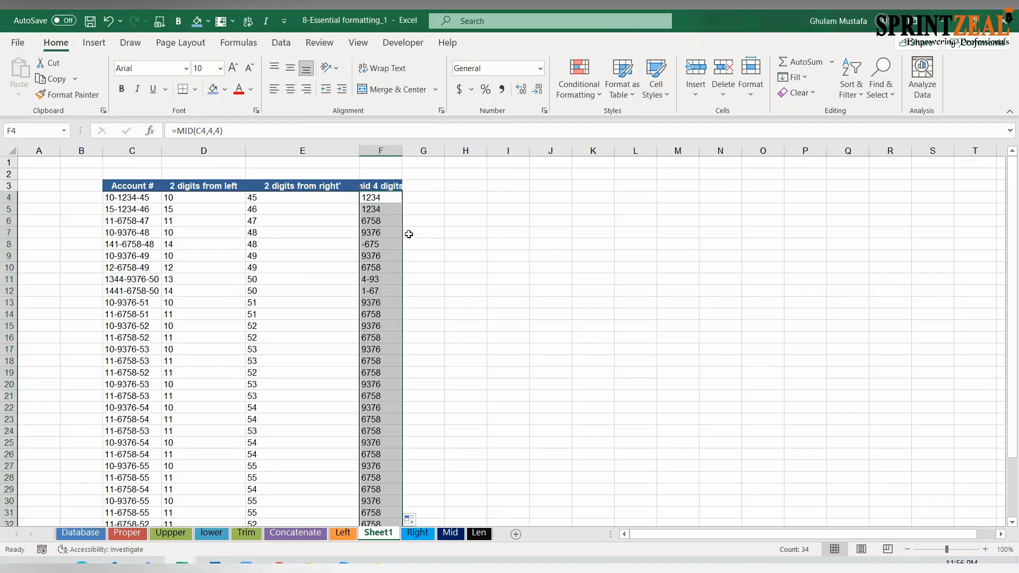
pyautogui.scroll(-4, 388, 265)
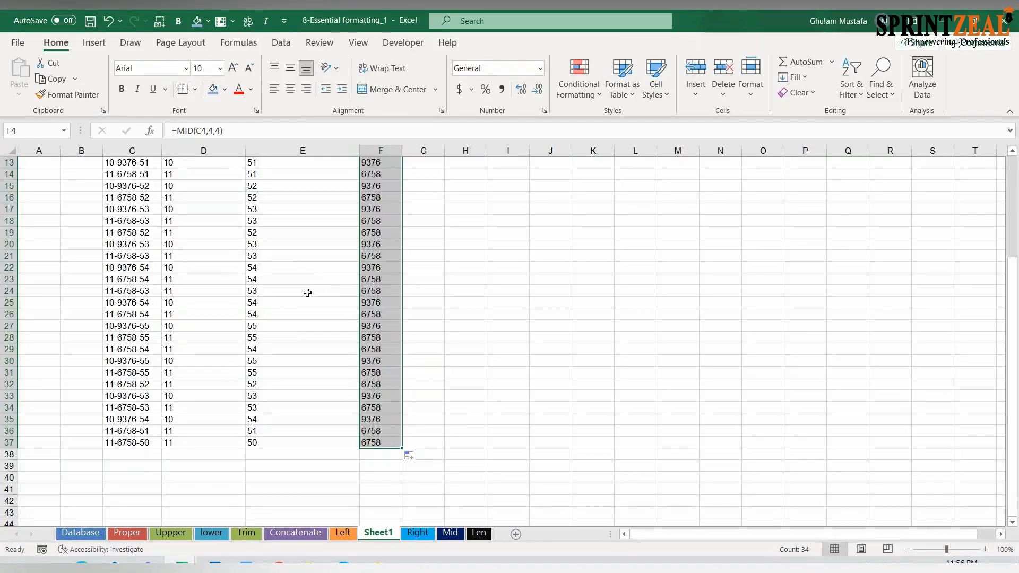
pyautogui.scroll(4, 277, 303)
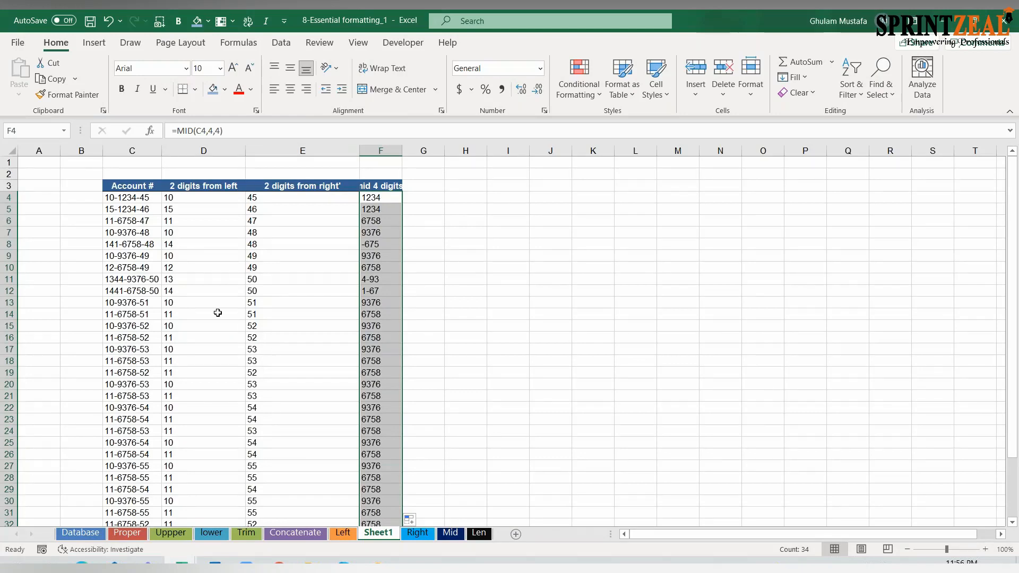
# Review the LEFT, RIGHT and MID formulas in row 4 and widen column F to fit its whole header
pyautogui.click(211, 188)
pyautogui.click(216, 197)
pyautogui.click(283, 196)
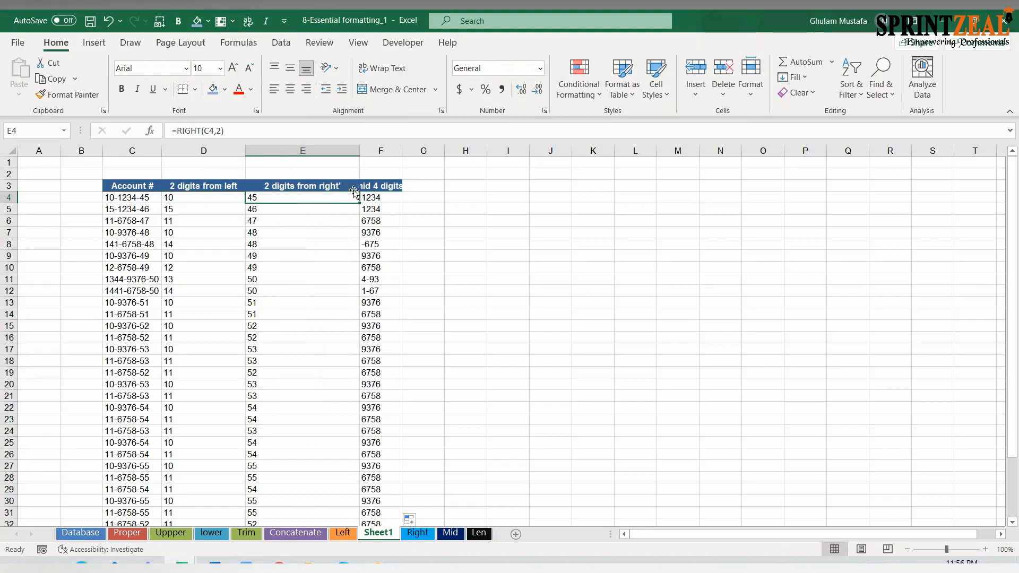
pyautogui.click(374, 197)
pyautogui.moveTo(402, 150); pyautogui.dragTo(446, 133)
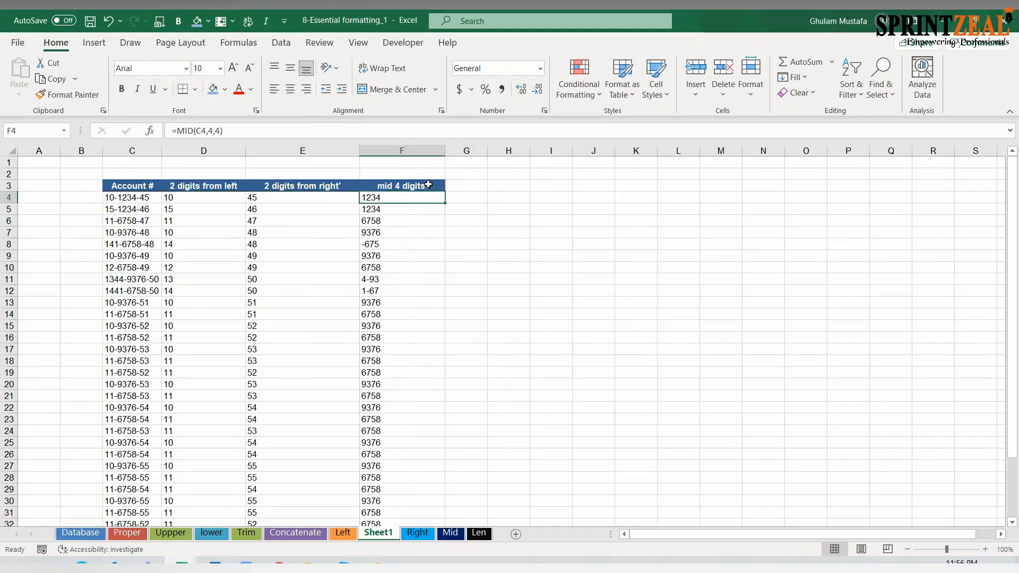
pyautogui.click(428, 185)
pyautogui.press('Down')
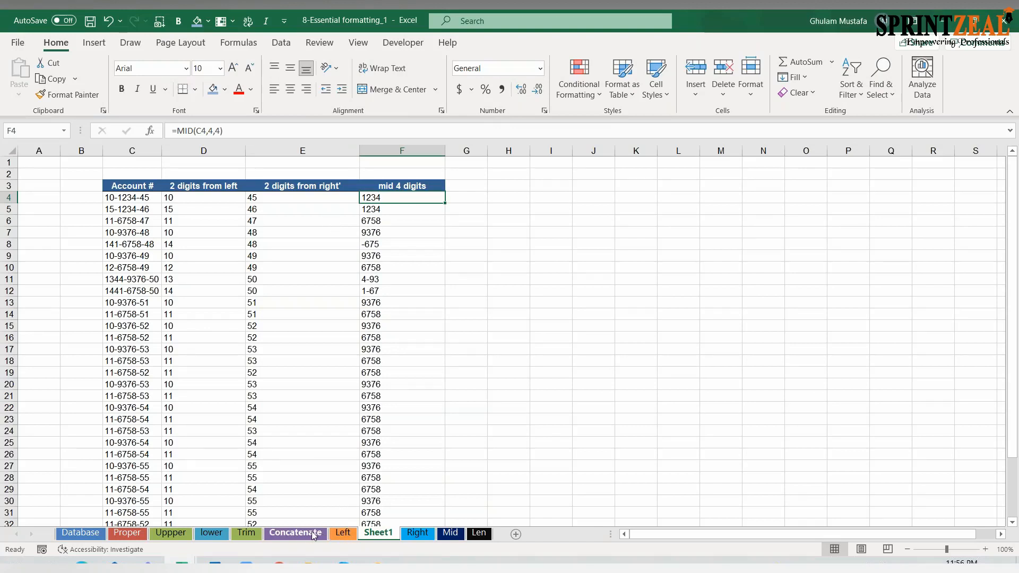
# Compare the RIGHT formula in E4 with the MID formula in F4, viewing the cell reference of E4
pyautogui.click(310, 196)
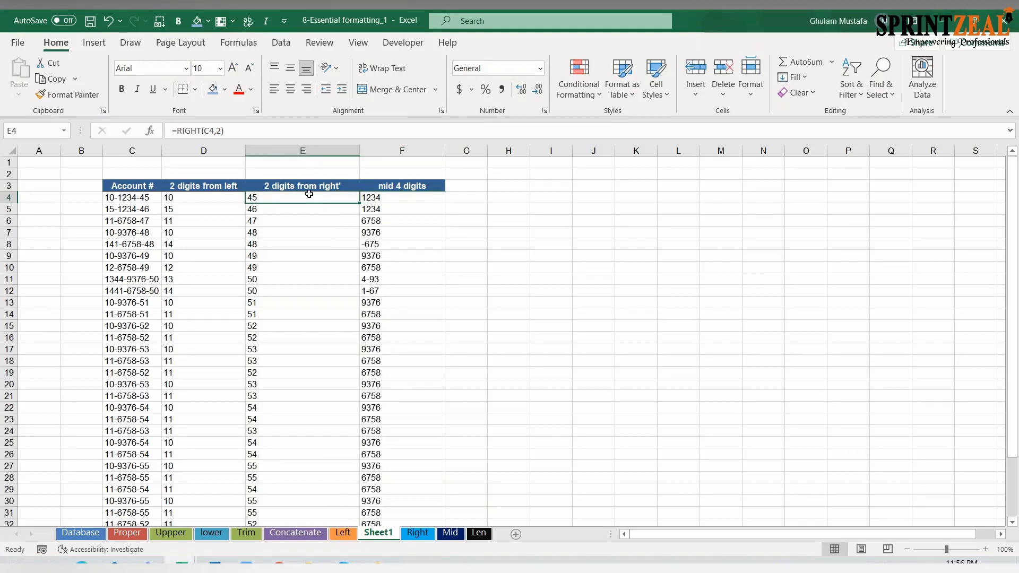
pyautogui.click(392, 198)
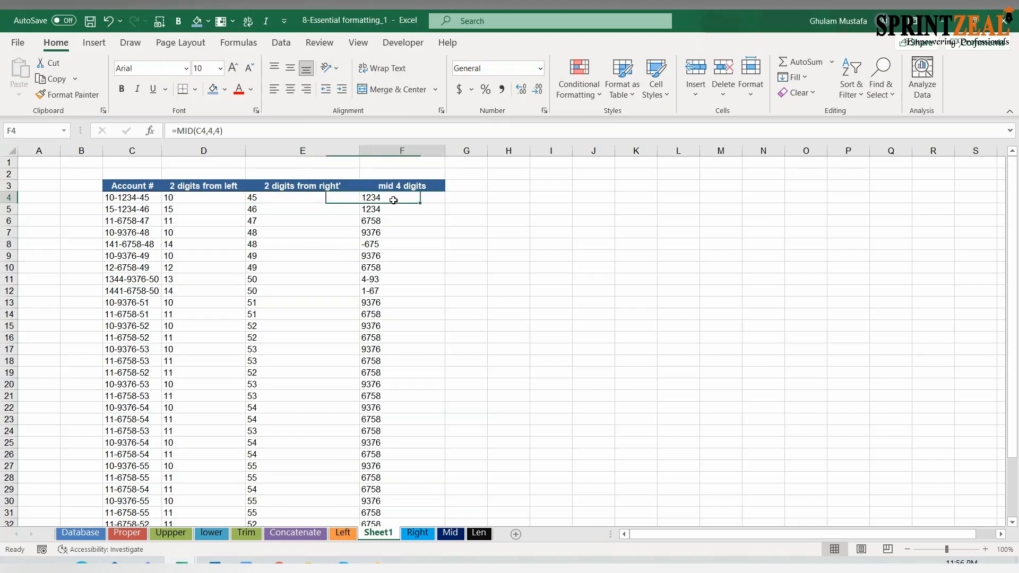
pyautogui.doubleClick(314, 197)
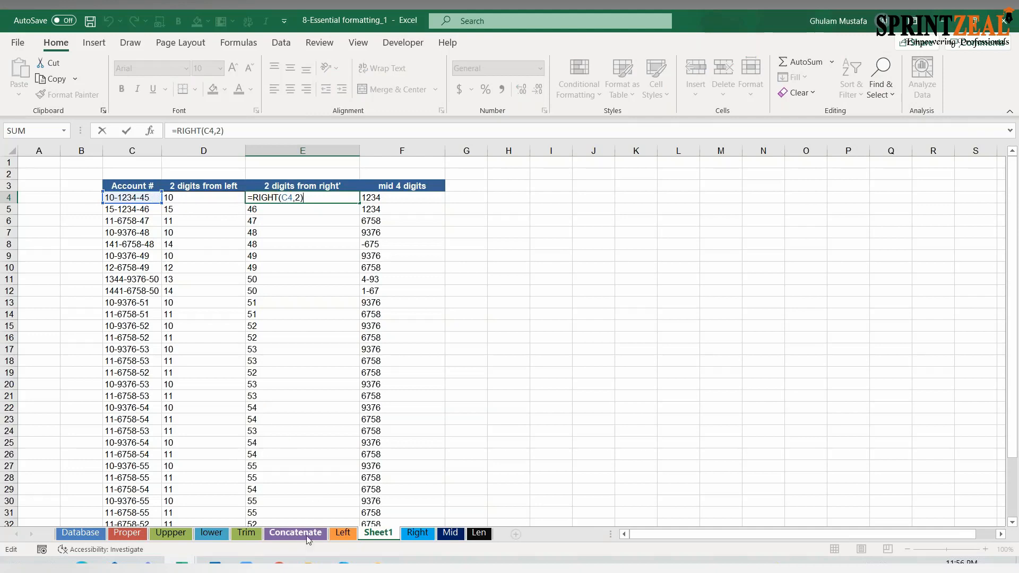
pyautogui.click(300, 270)
pyautogui.click(274, 255)
# Remove the character count from the LEFT formula in D4 and re-enter it as 2
pyautogui.click(237, 199)
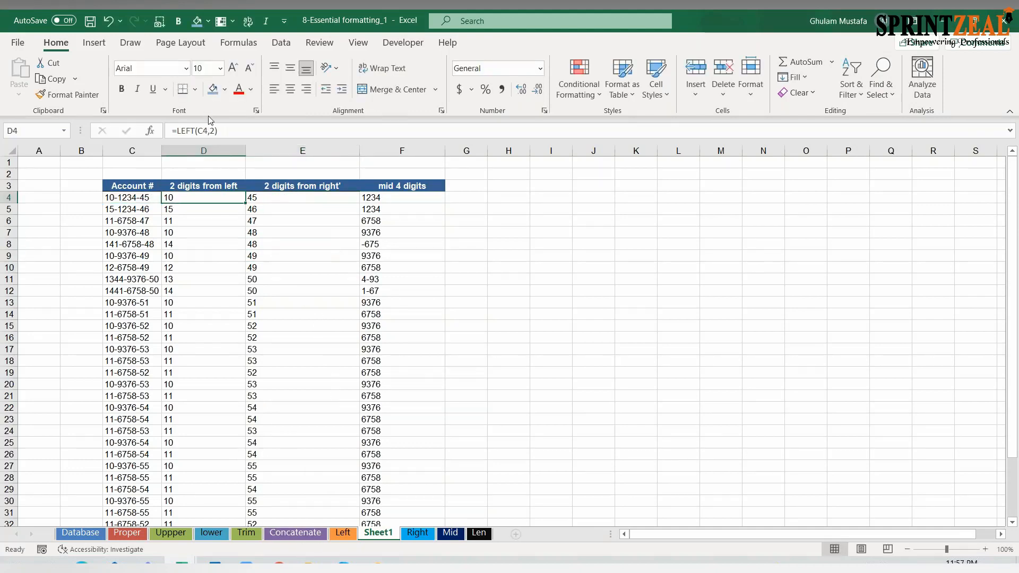
pyautogui.press('F2')
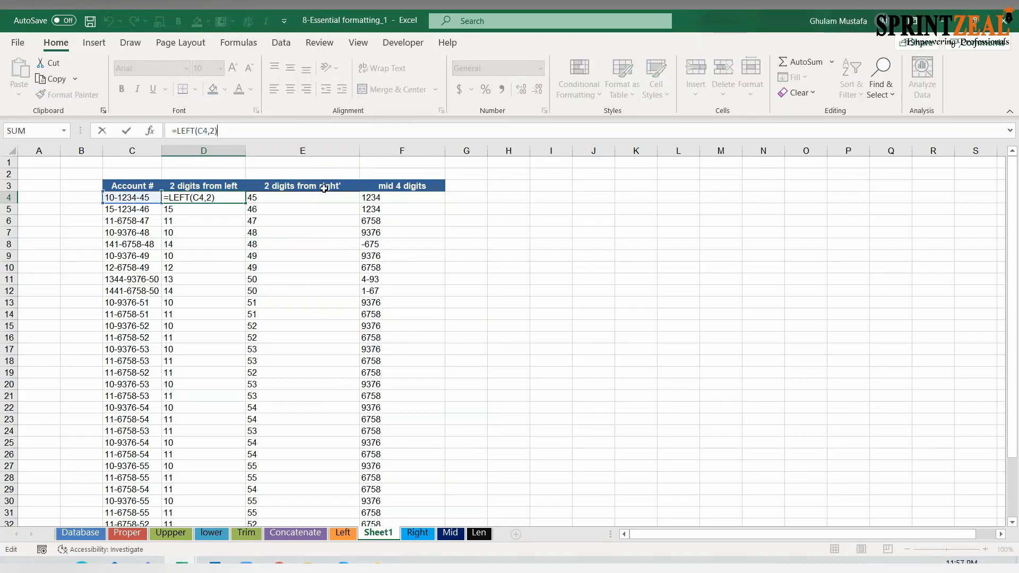
pyautogui.press('BackSpace')
pyautogui.press('BackSpace')
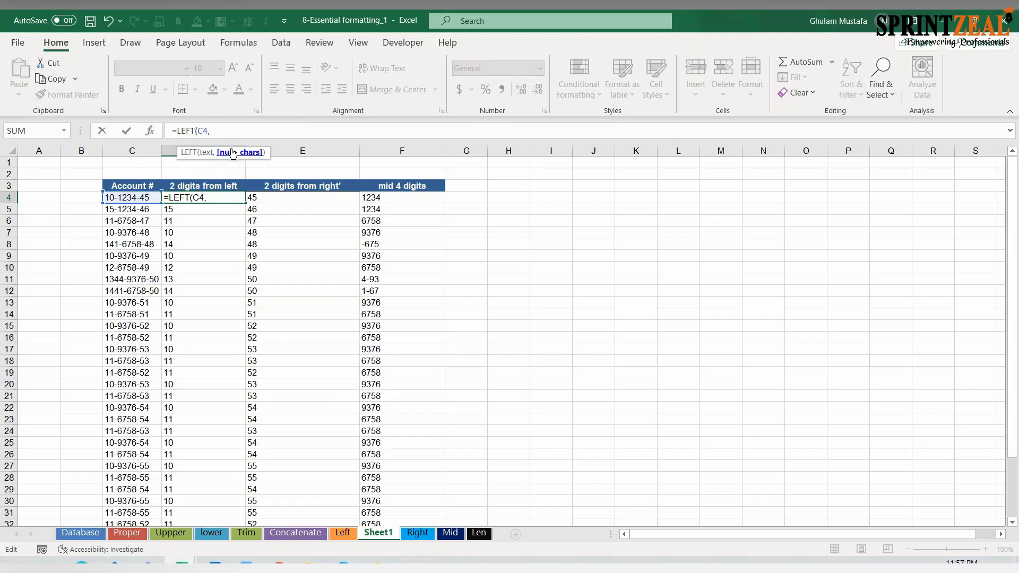
pyautogui.write('2)')
pyautogui.press('Return')
pyautogui.click(239, 199)
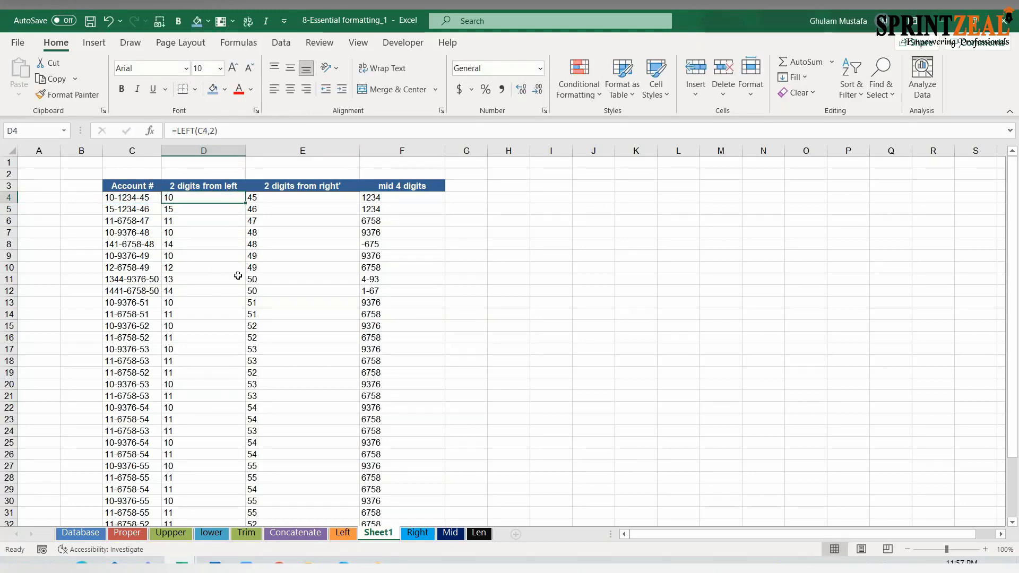
# Examine the combined UPPER and CONCATENATE formula in D4 of the Concatenate sheet, and view the Right and Mid sheets
pyautogui.click(298, 536)
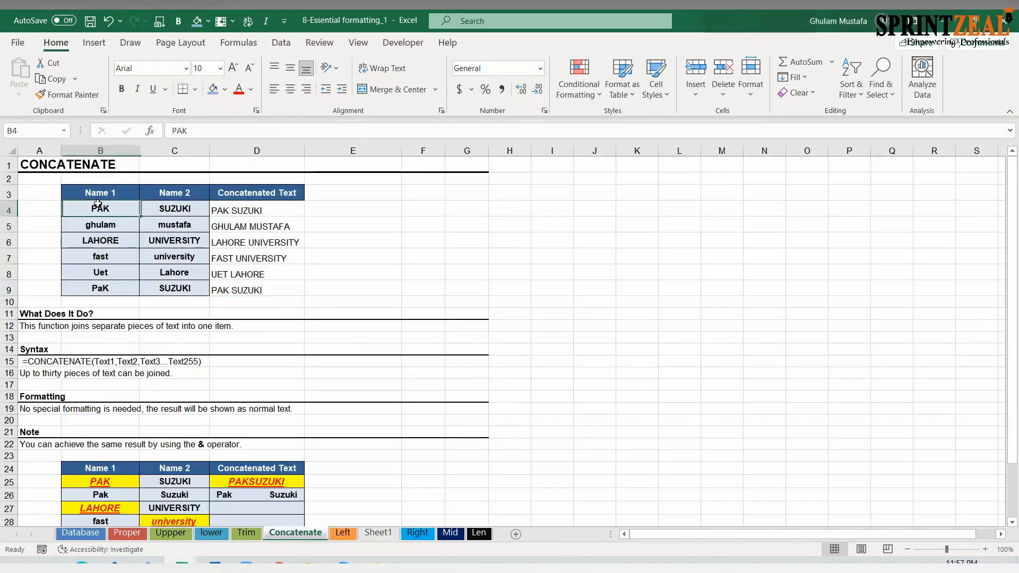
pyautogui.press('Right')
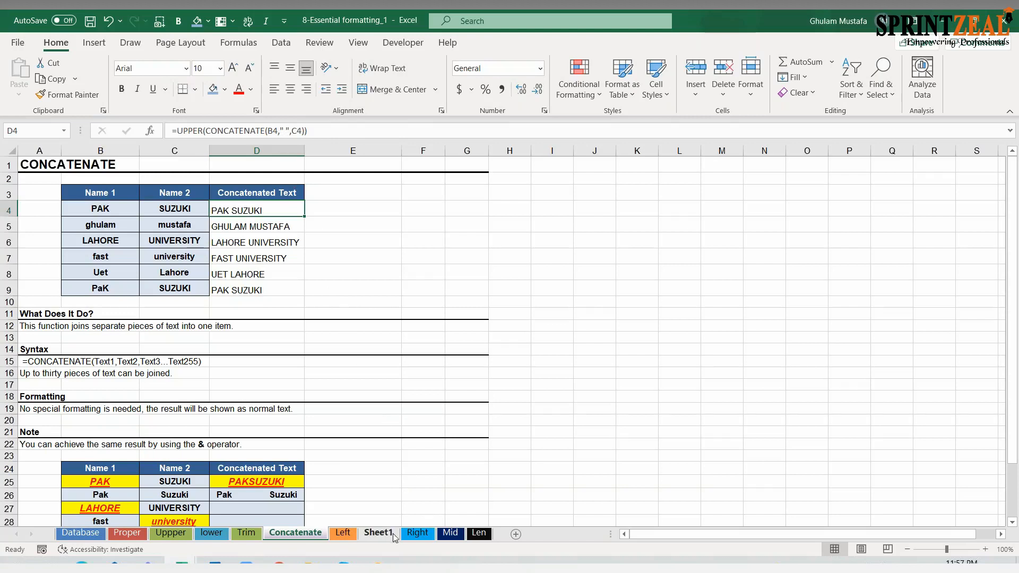
pyautogui.click(413, 536)
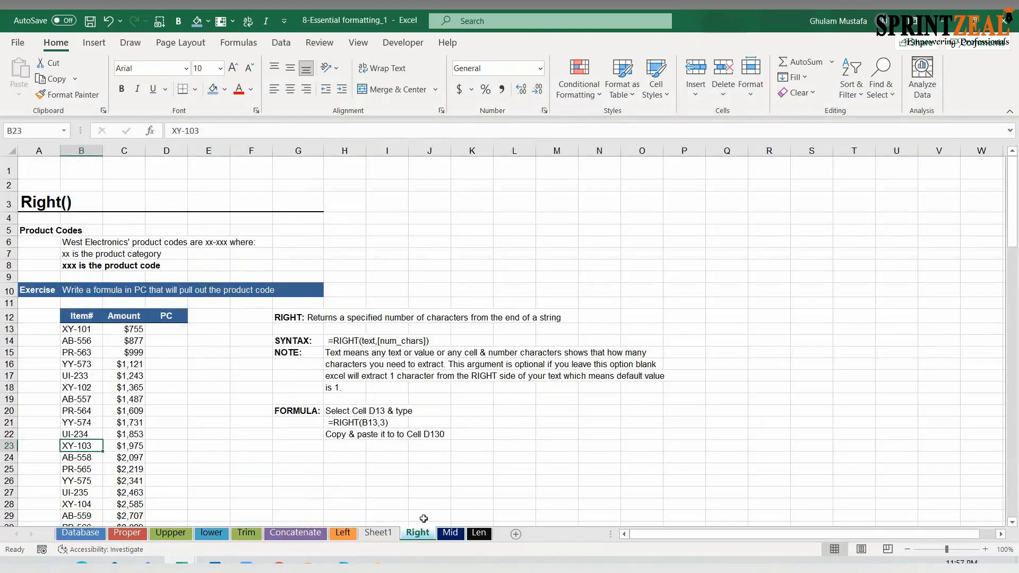
pyautogui.click(447, 534)
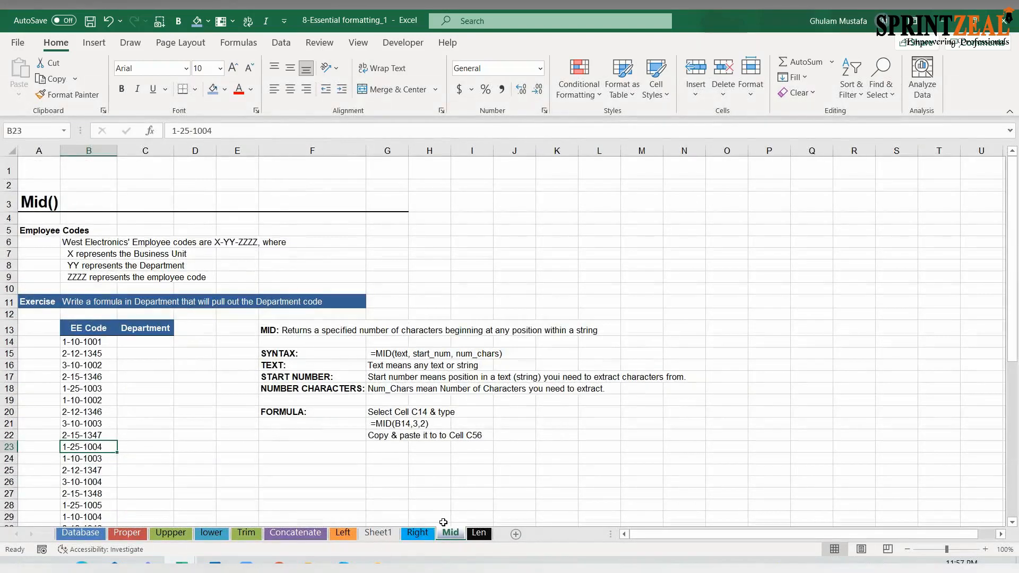
# On the Len sheet, enter a sample name in uppercase in B16 and count its characters in C16 with =LEN(B16)
pyautogui.click(477, 535)
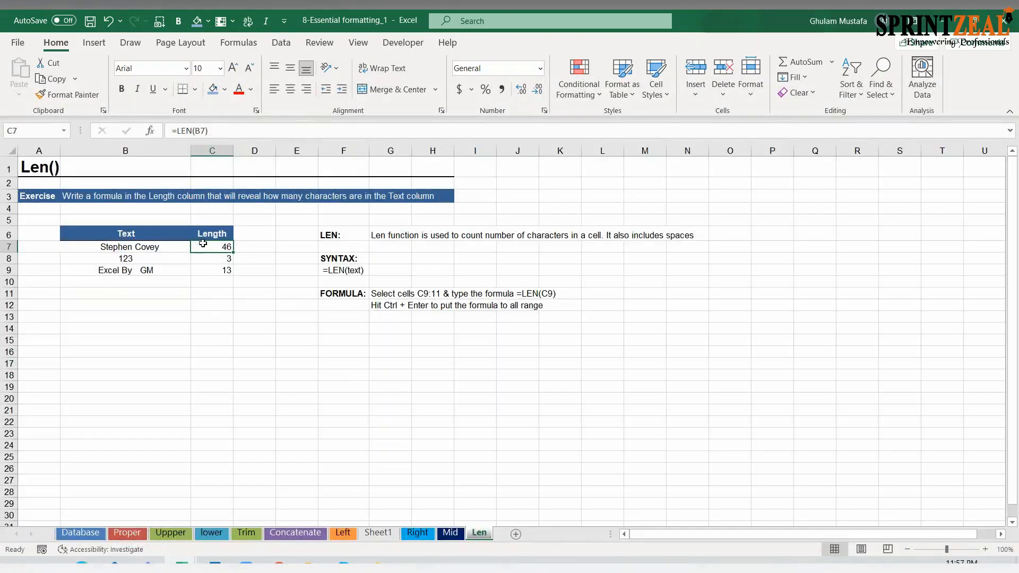
pyautogui.click(160, 352)
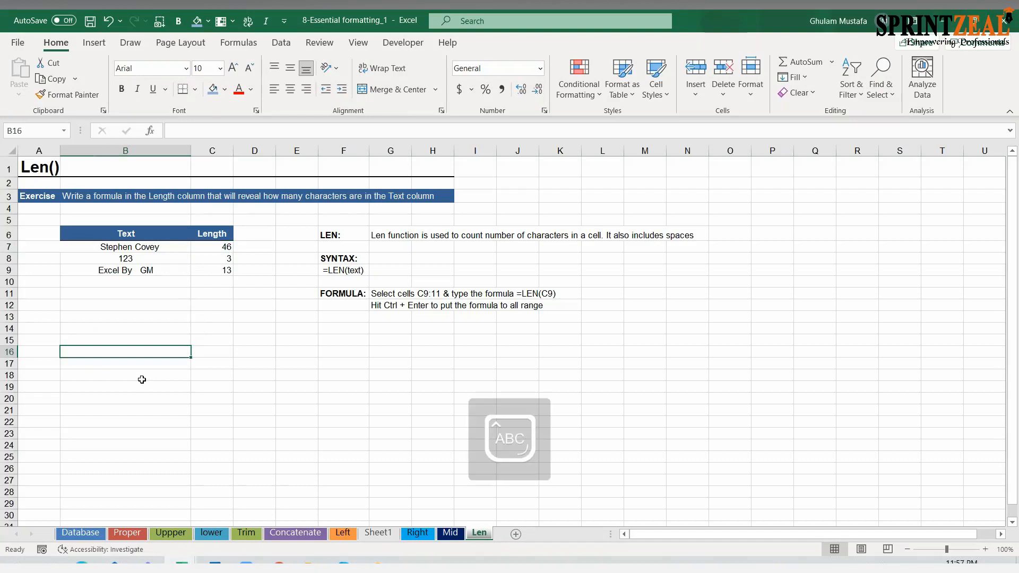
pyautogui.write('MUSTAFA')
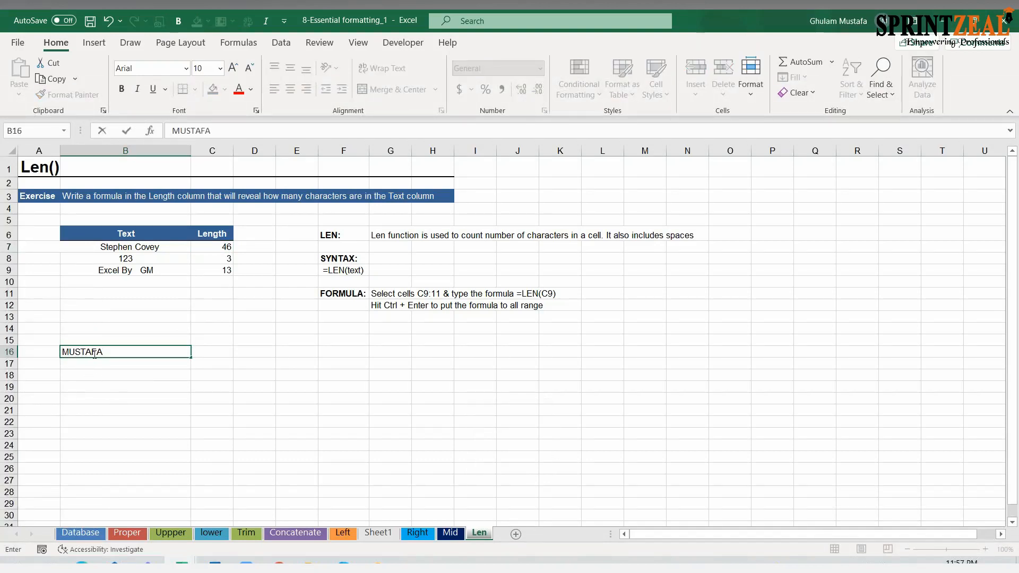
pyautogui.write('=LEN(')
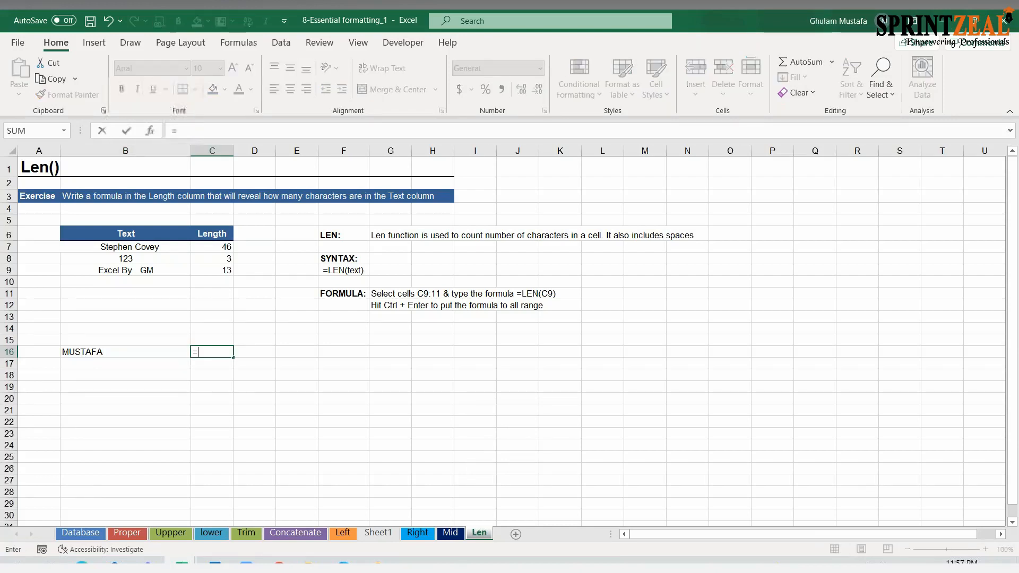
pyautogui.click(159, 352)
pyautogui.write(')')
pyautogui.press('Return')
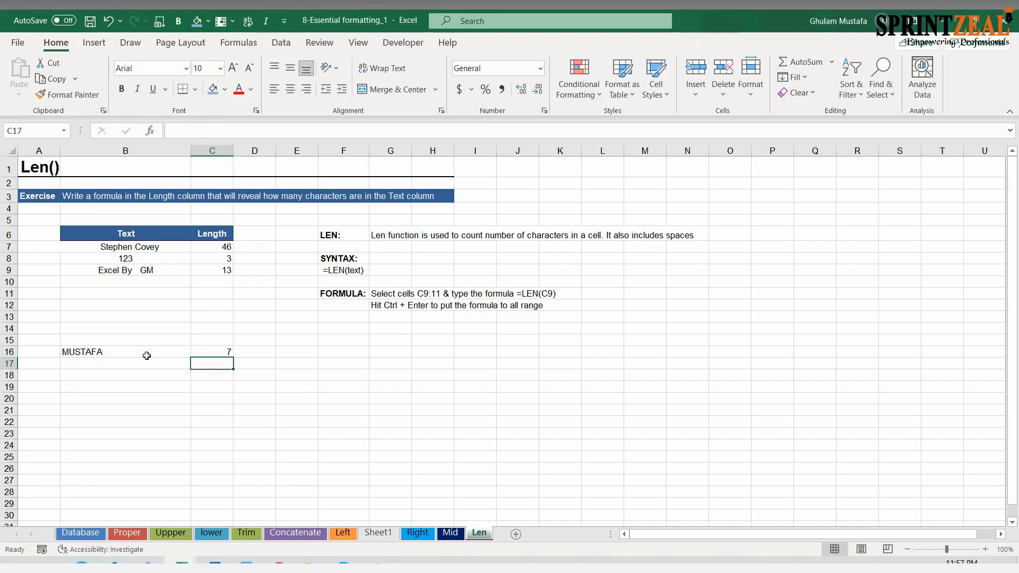
# Append 15 trailing spaces to the name in B16 and check the character count in C16
pyautogui.click(147, 355)
pyautogui.doubleClick(147, 355)
pyautogui.press('Return')
pyautogui.click(208, 353)
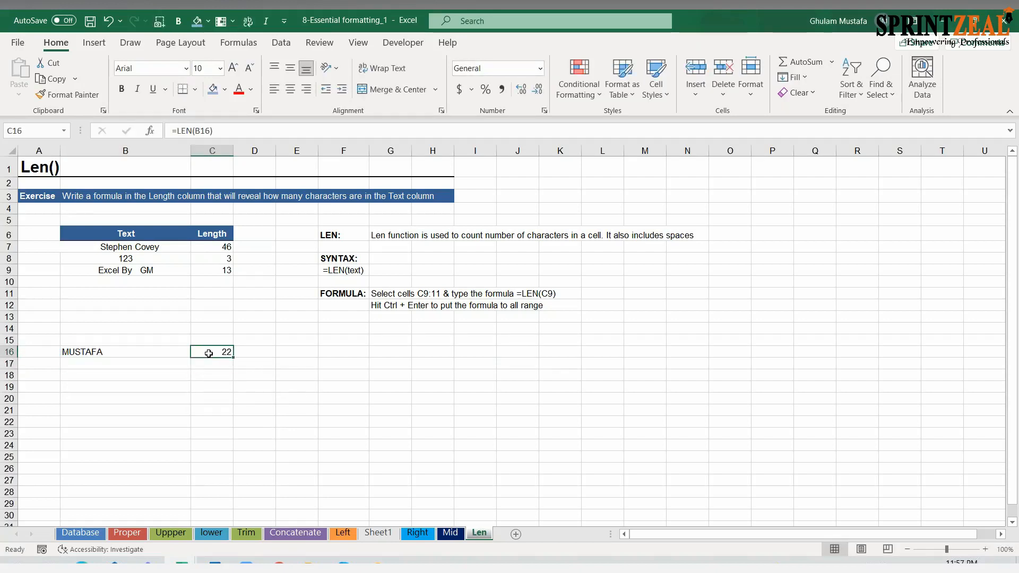
# Enter =TRIM(B16) in B17 to strip the extra spaces from the name
pyautogui.click(170, 364)
pyautogui.write('=TRIM(')
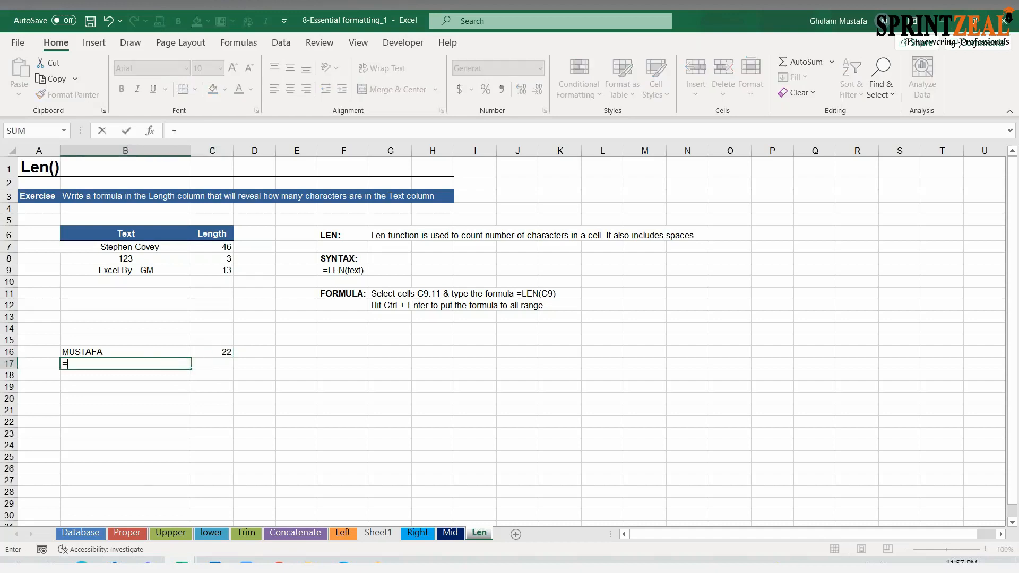
pyautogui.click(144, 354)
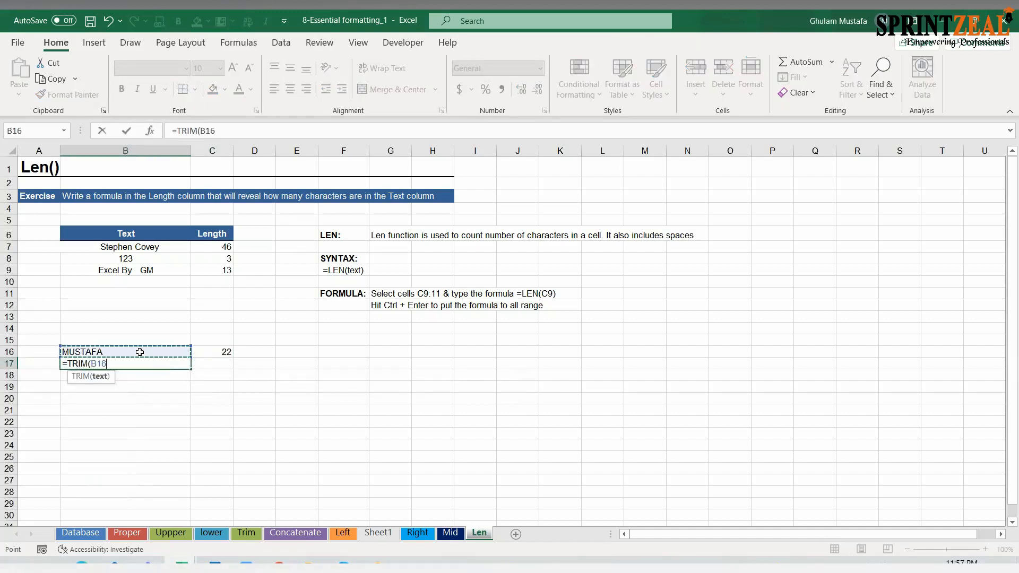
pyautogui.press('Return')
# Count the characters of the trimmed name in C17 with =LEN(B17)
pyautogui.click(226, 355)
pyautogui.click(224, 361)
pyautogui.write('=LEN(')
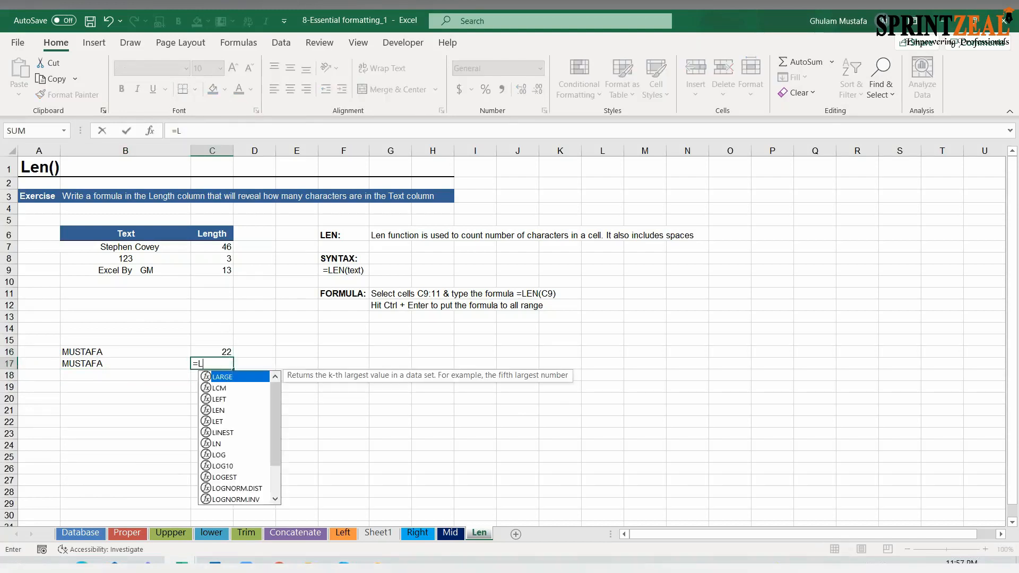
pyautogui.click(181, 365)
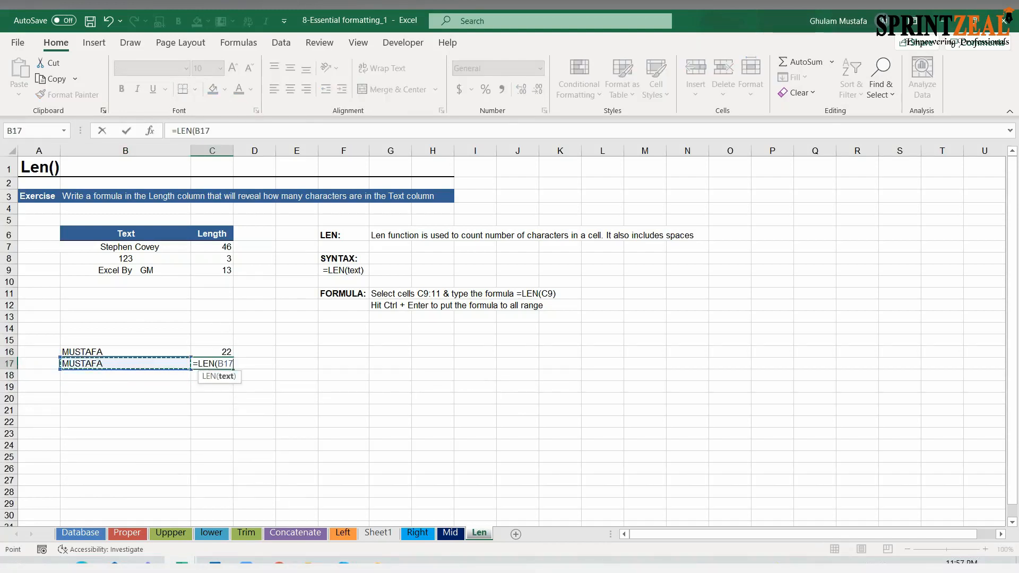
pyautogui.press('Return')
# Inspect the TRIM formula in B17 and its source text in B16 without changing either cell
pyautogui.click(186, 361)
pyautogui.doubleClick(186, 361)
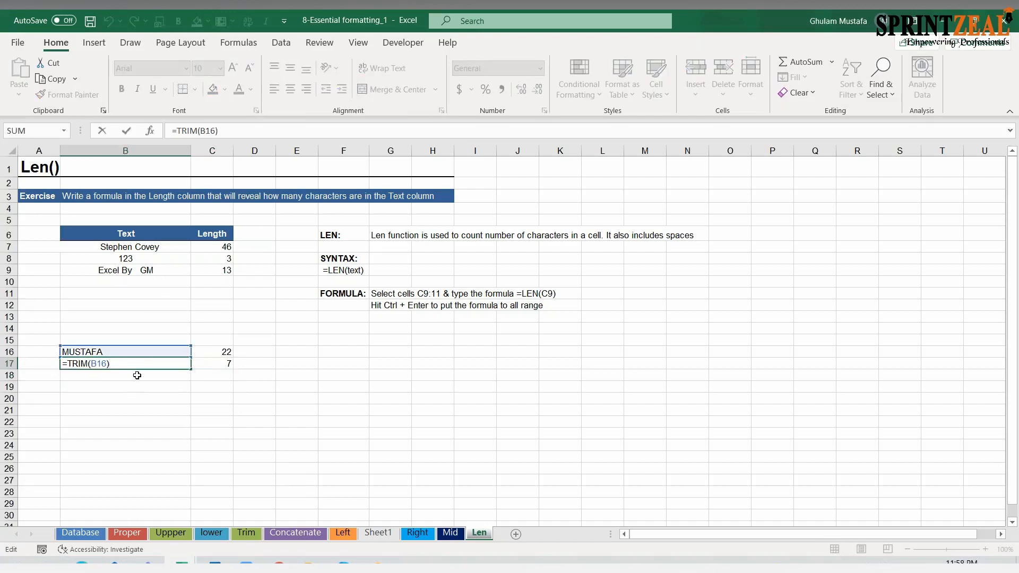
pyautogui.press('Escape')
pyautogui.click(150, 352)
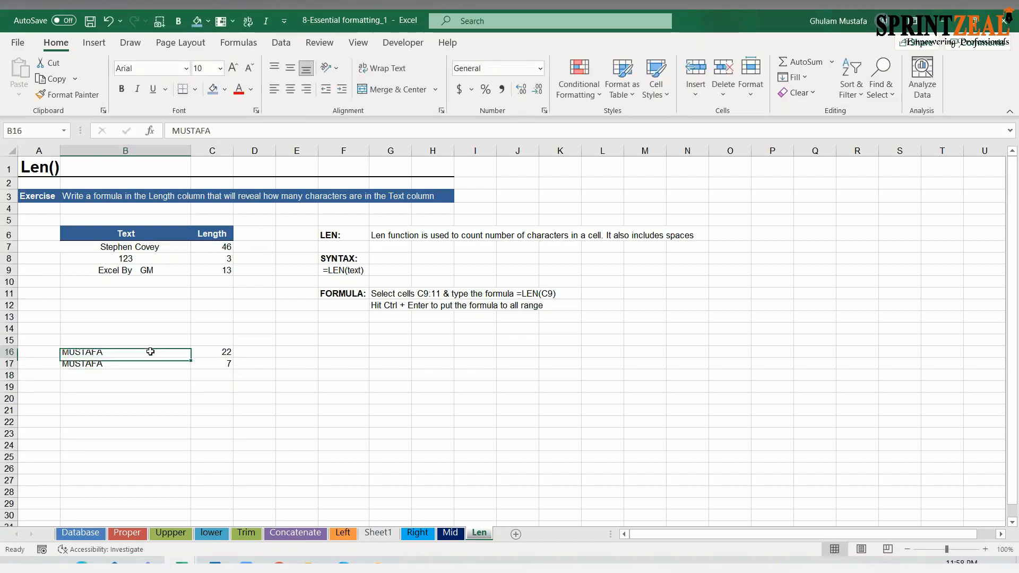
pyautogui.press('Escape')
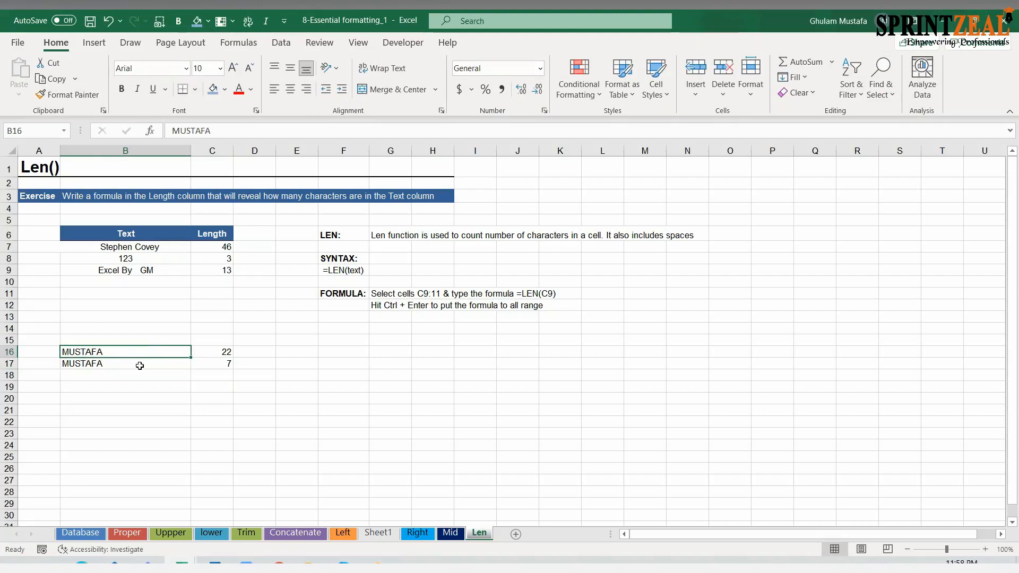
pyautogui.doubleClick(139, 366)
pyautogui.press('Escape')
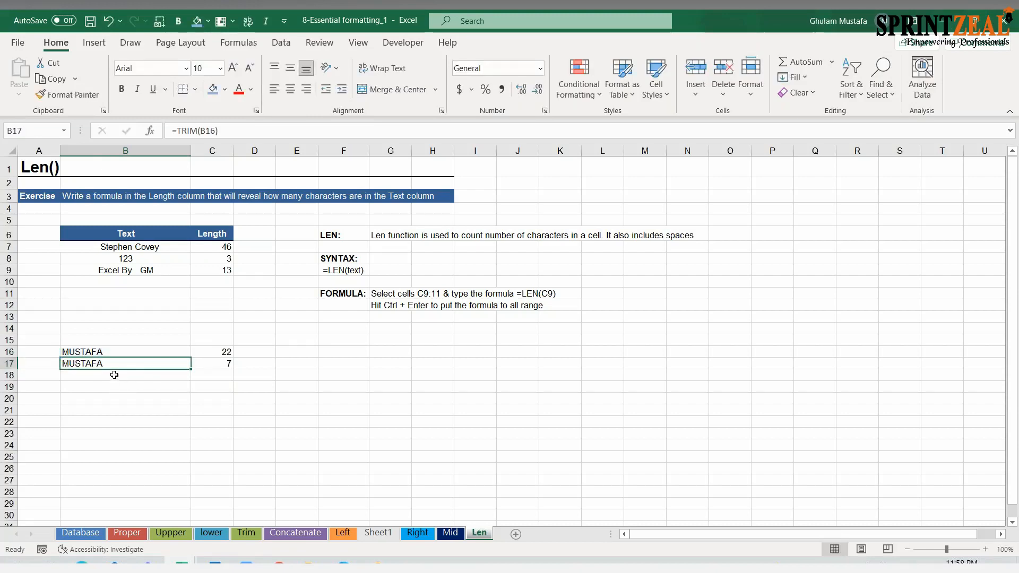
# Replace the TRIM formula in B17 with its plain value by copying the cell and pasting values only
pyautogui.click(53, 79)
pyautogui.click(19, 91)
pyautogui.click(17, 195)
pyautogui.press('Escape')
pyautogui.click(98, 398)
pyautogui.click(103, 365)
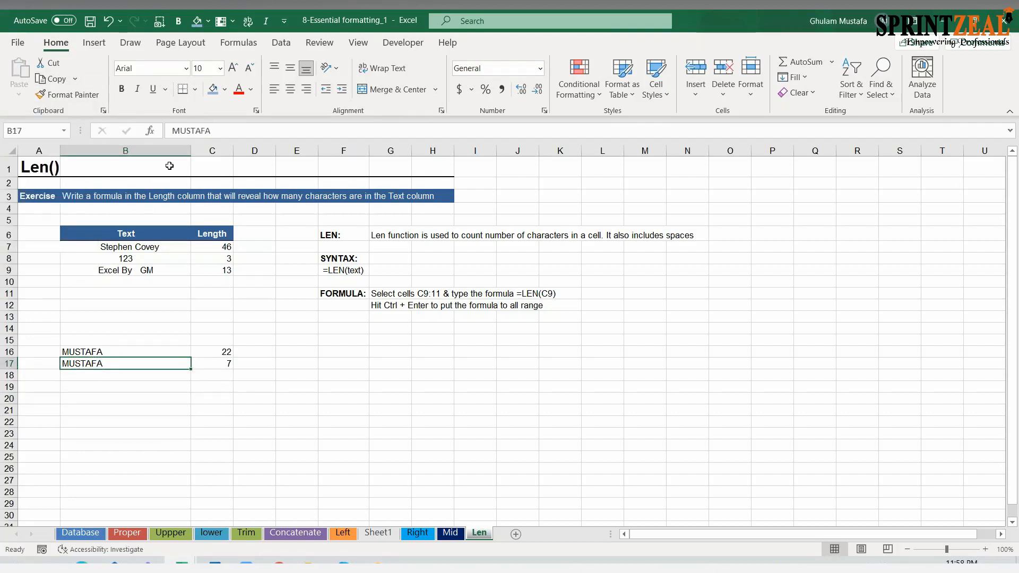
# Compare the padded name in B16 with the trimmed name in B17, along with their LEN formulas in C16 and C17
pyautogui.click(232, 362)
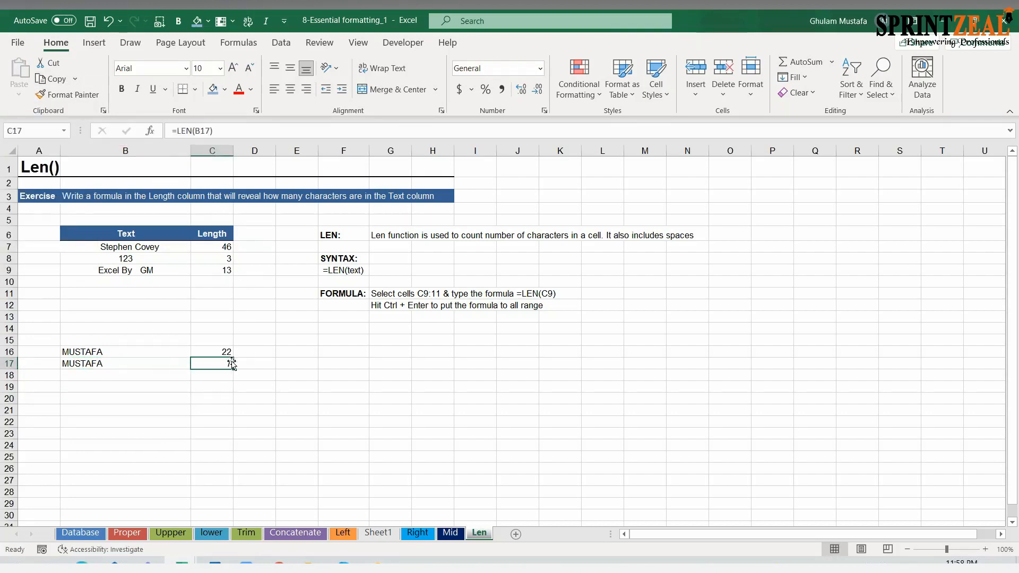
pyautogui.click(146, 352)
pyautogui.click(143, 364)
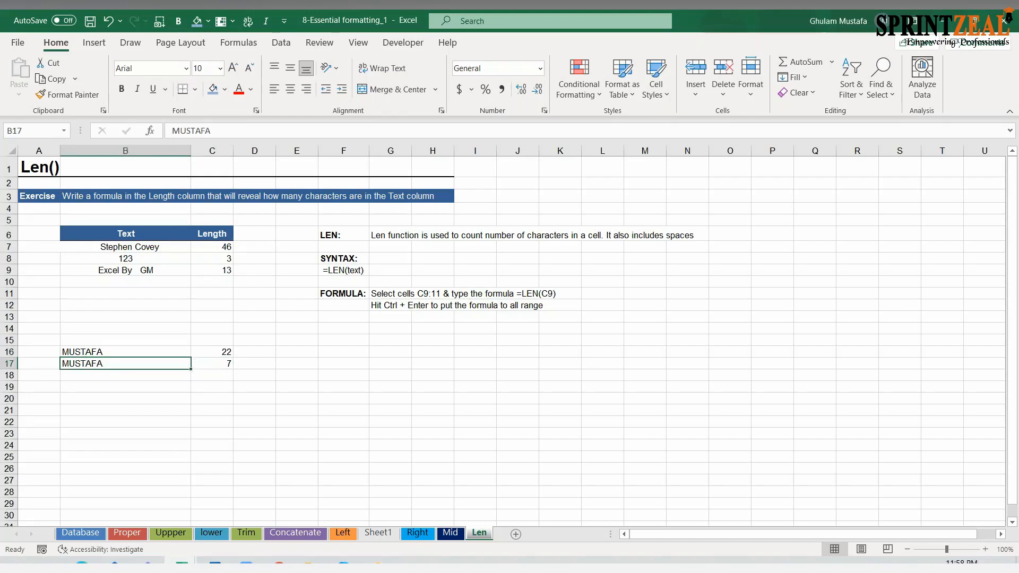
pyautogui.doubleClick(142, 364)
pyautogui.click(133, 350)
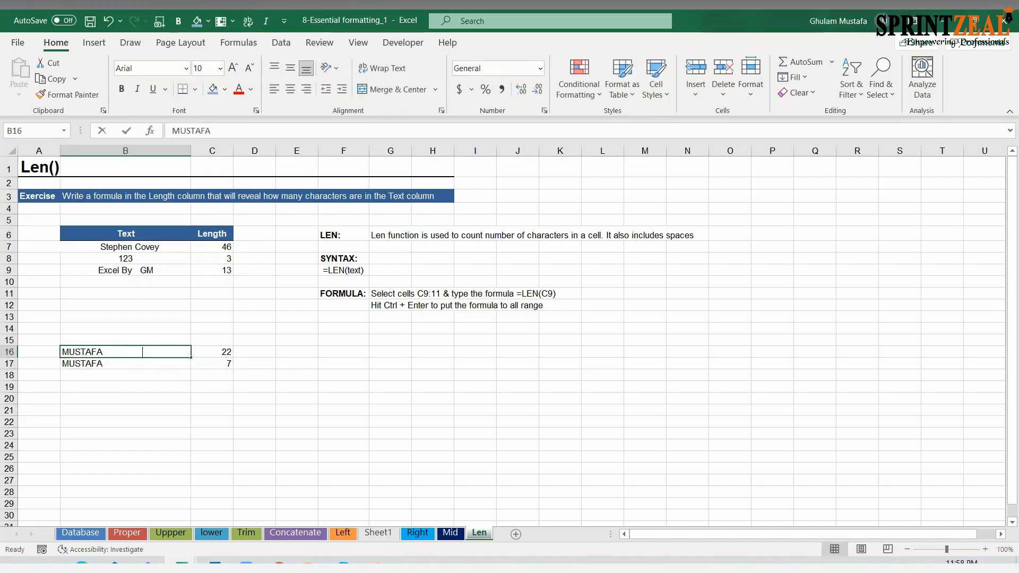
pyautogui.doubleClick(150, 353)
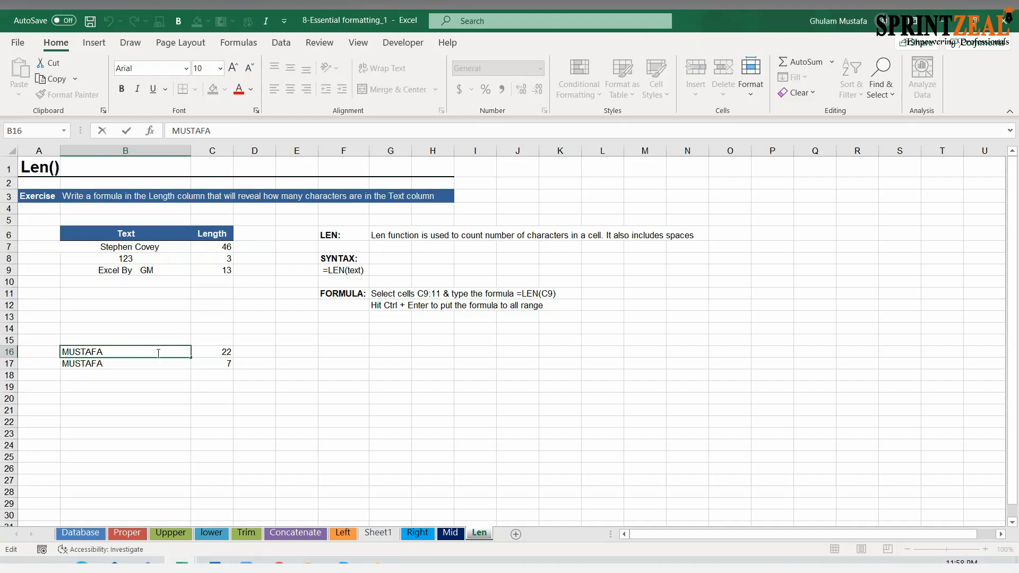
pyautogui.click(215, 361)
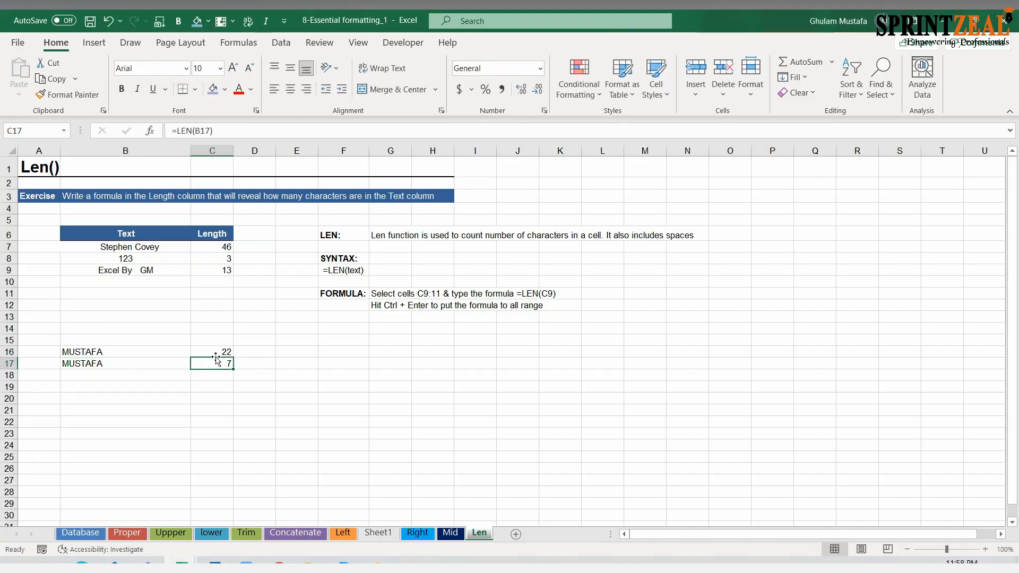
pyautogui.click(215, 349)
pyautogui.click(157, 352)
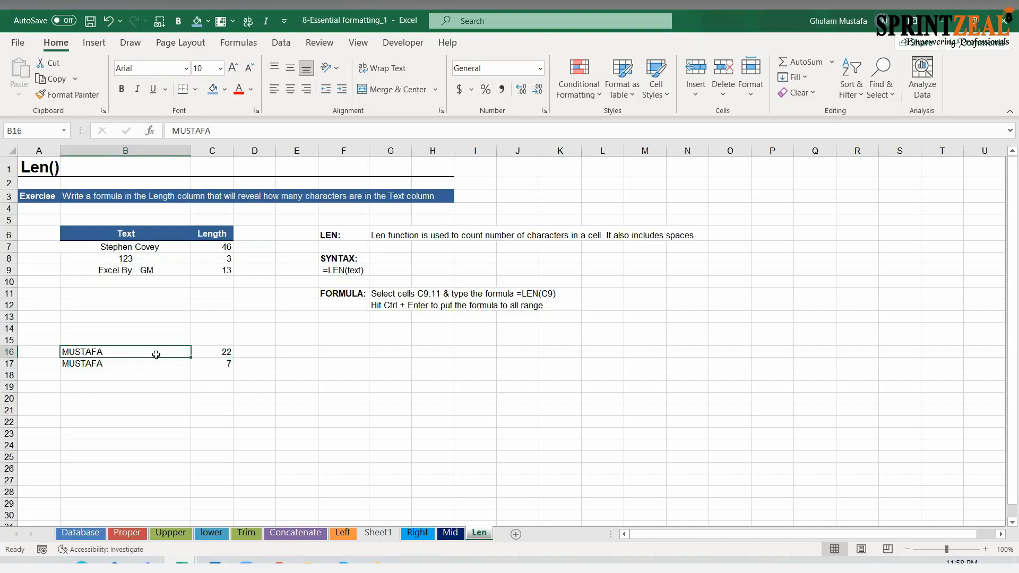
pyautogui.click(214, 364)
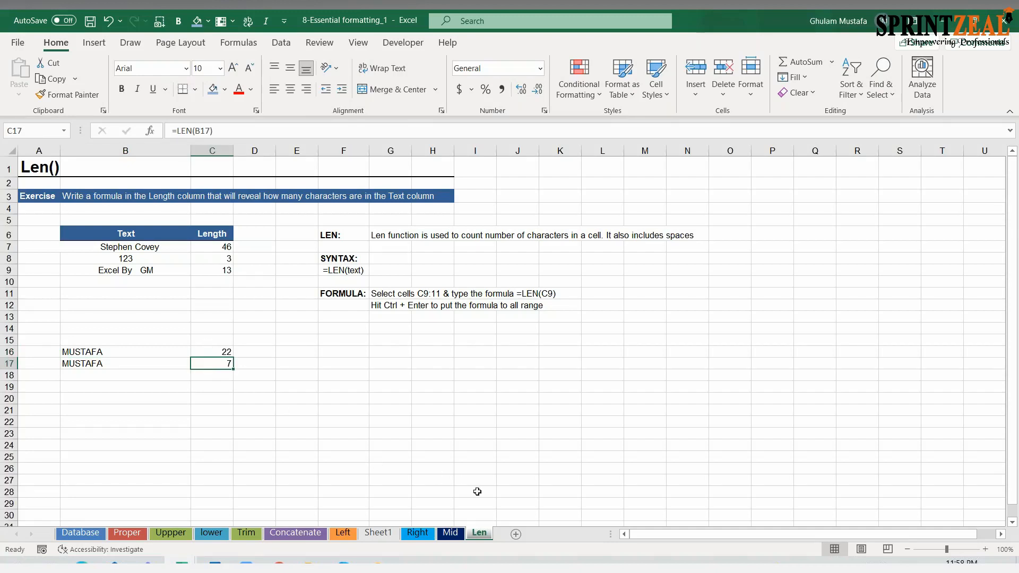
pyautogui.click(256, 469)
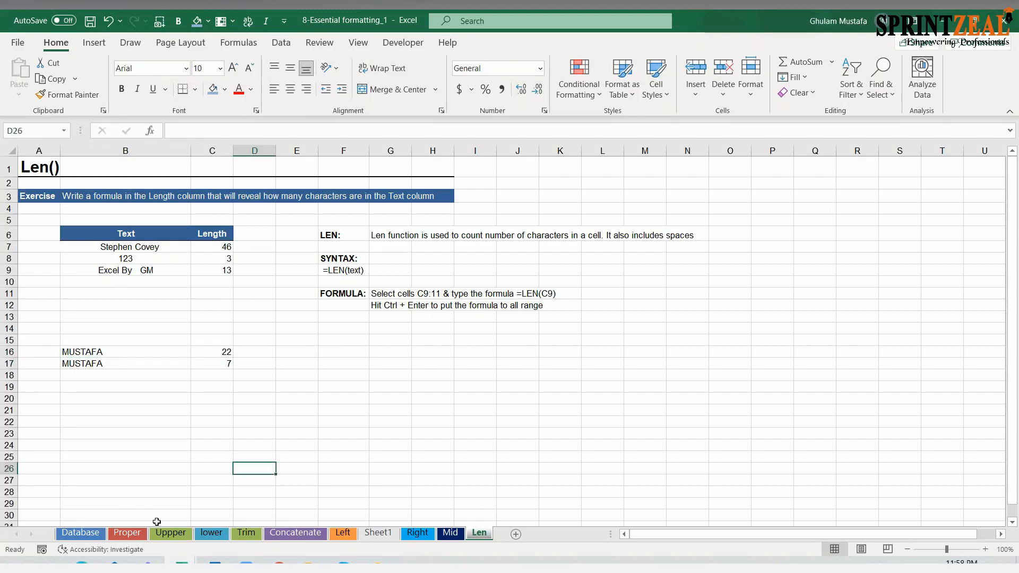